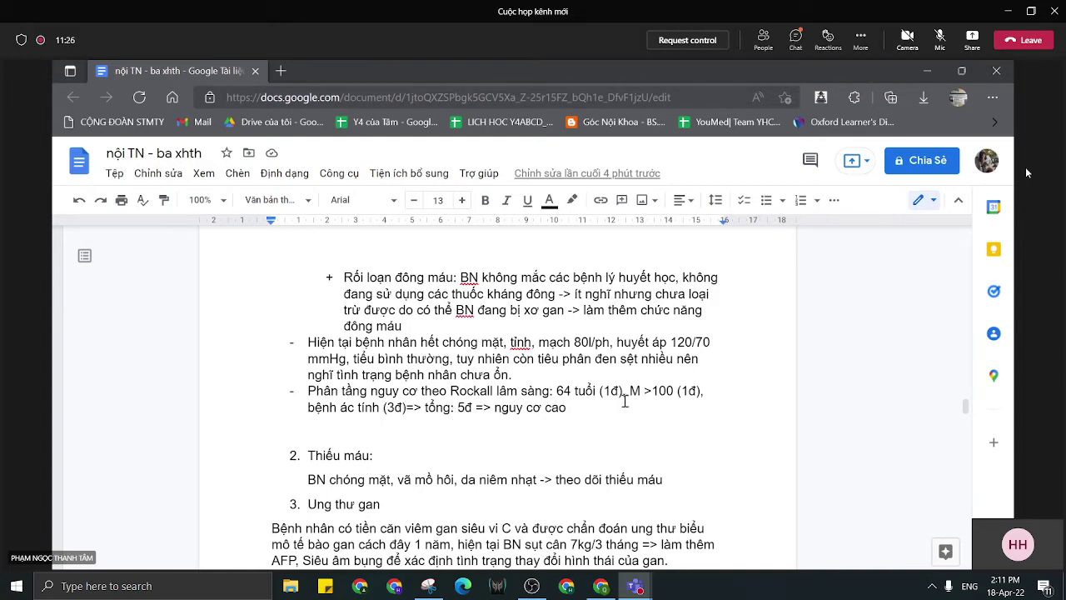
Review the anaemia and liver cancer discussion and the proposed tests in section XII, ĐỀ NGHỊ CẬN LÂM SÀNG.
{"action": "scroll", "coordinate": [625, 401], "scroll_direction": "down", "scroll_amount": 1}
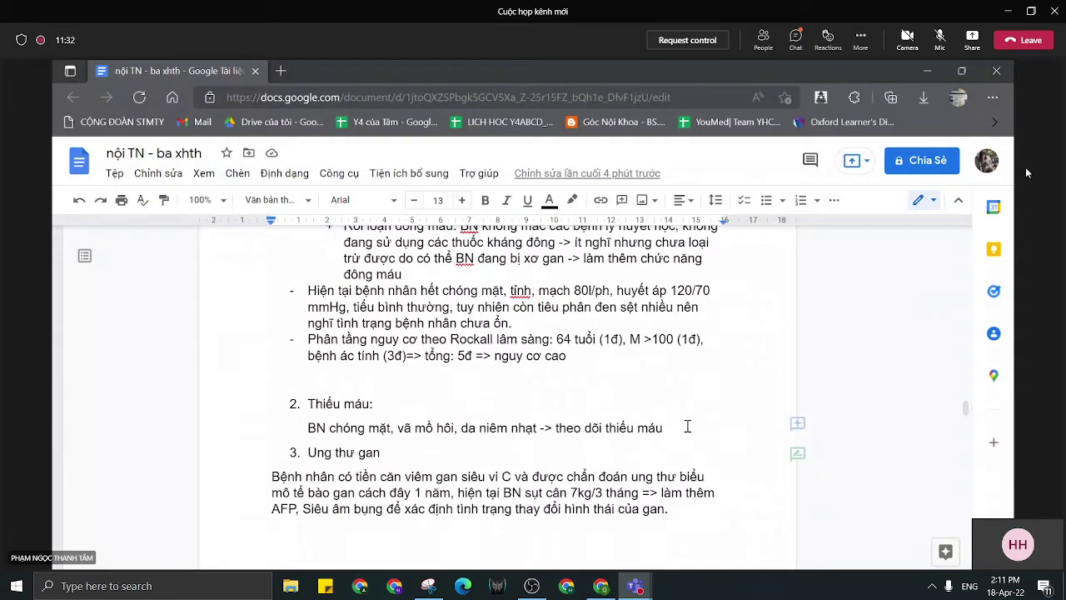
{"action": "scroll", "coordinate": [715, 395], "scroll_direction": "down", "scroll_amount": 2}
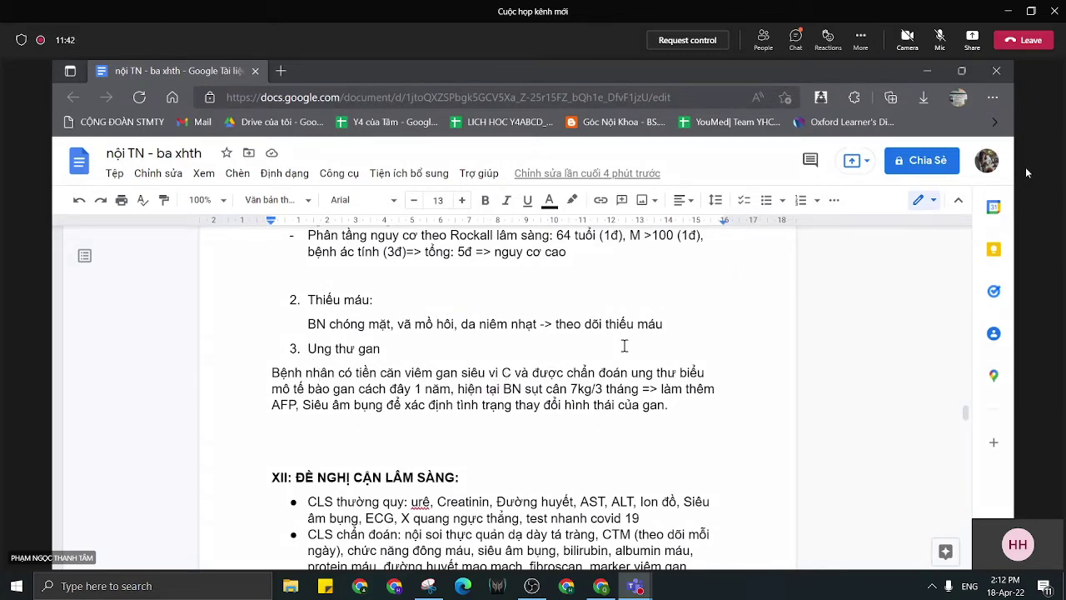
{"action": "left_click", "coordinate": [728, 413]}
{"action": "scroll", "coordinate": [674, 396], "scroll_direction": "down", "scroll_amount": 2}
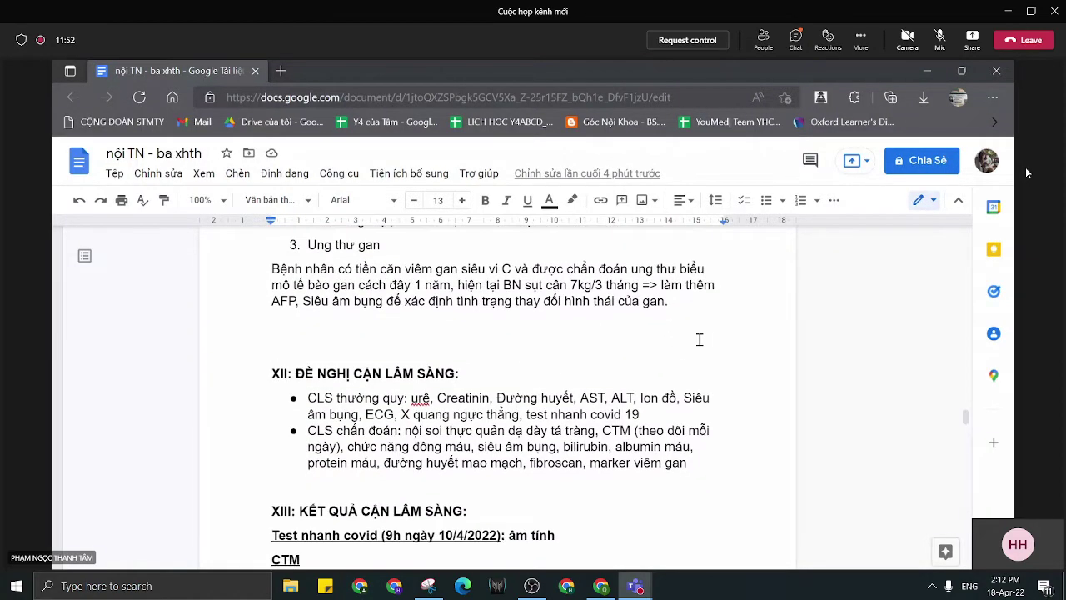
{"action": "scroll", "coordinate": [699, 339], "scroll_direction": "down", "scroll_amount": 2}
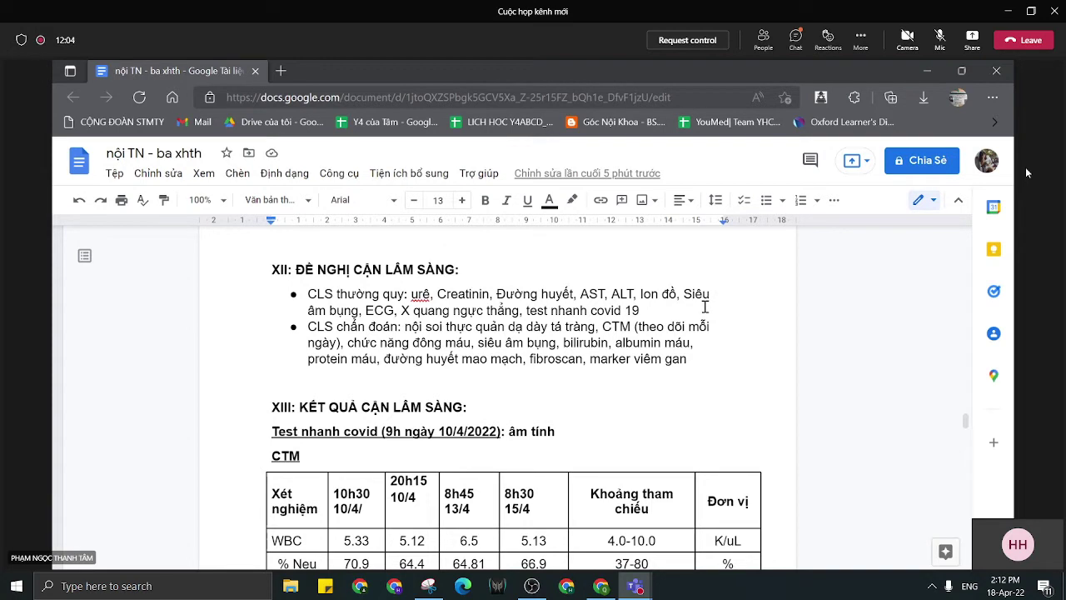
{"action": "scroll", "coordinate": [702, 307], "scroll_direction": "down", "scroll_amount": 1}
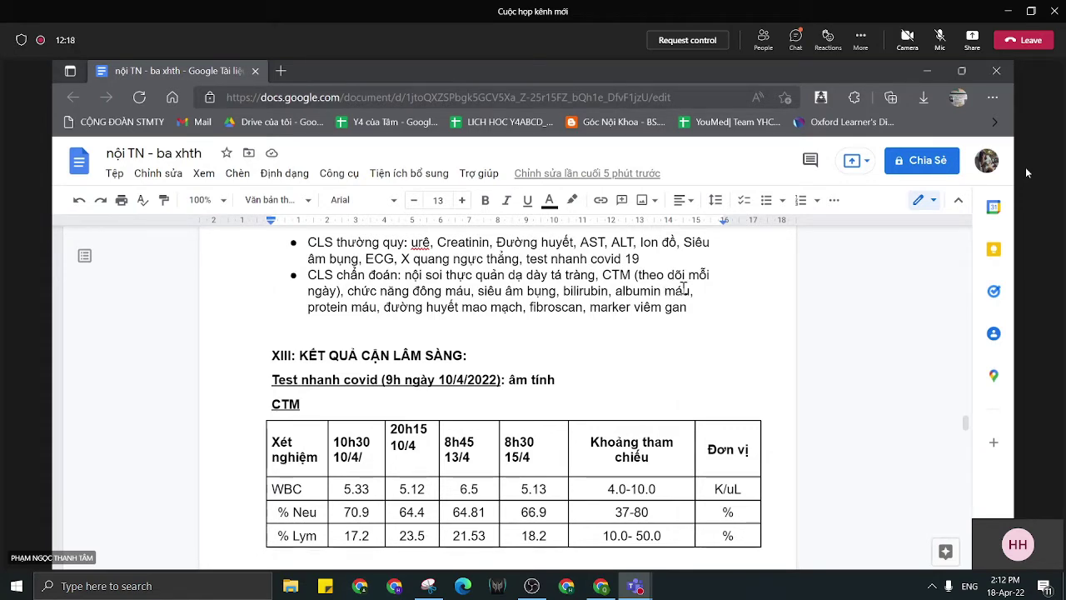
{"action": "left_click", "coordinate": [687, 316]}
{"action": "scroll", "coordinate": [719, 328], "scroll_direction": "down", "scroll_amount": 2}
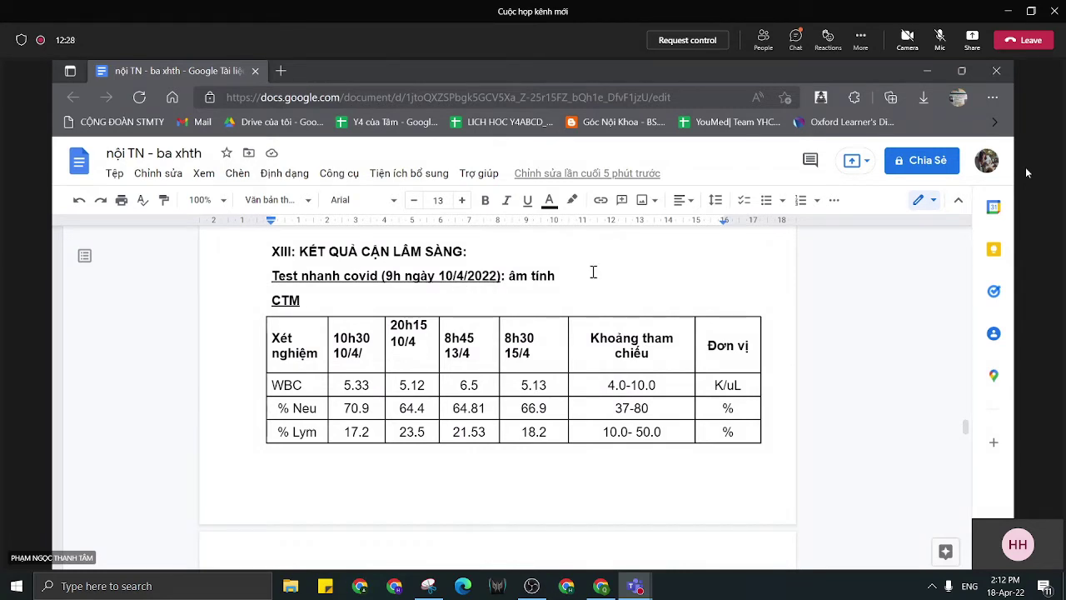
Examine the CTM blood count table in section XIII, including the HGB, HCT, MCV and PLT rows and the notes below it.
{"action": "scroll", "coordinate": [382, 329], "scroll_direction": "down", "scroll_amount": 1}
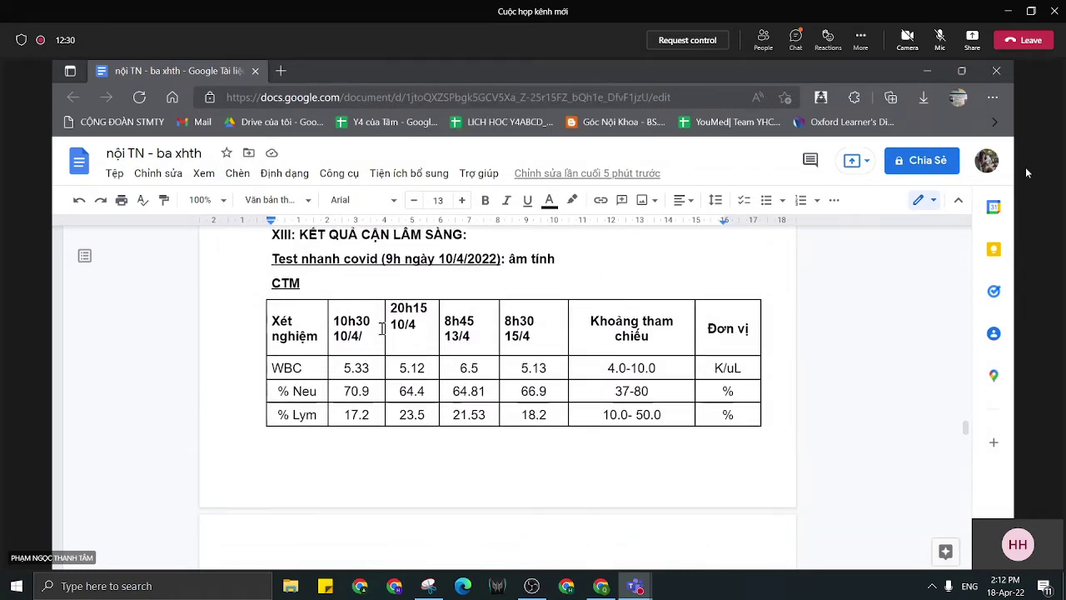
{"action": "scroll", "coordinate": [381, 329], "scroll_direction": "down", "scroll_amount": 3}
{"action": "scroll", "coordinate": [440, 374], "scroll_direction": "up", "scroll_amount": 4}
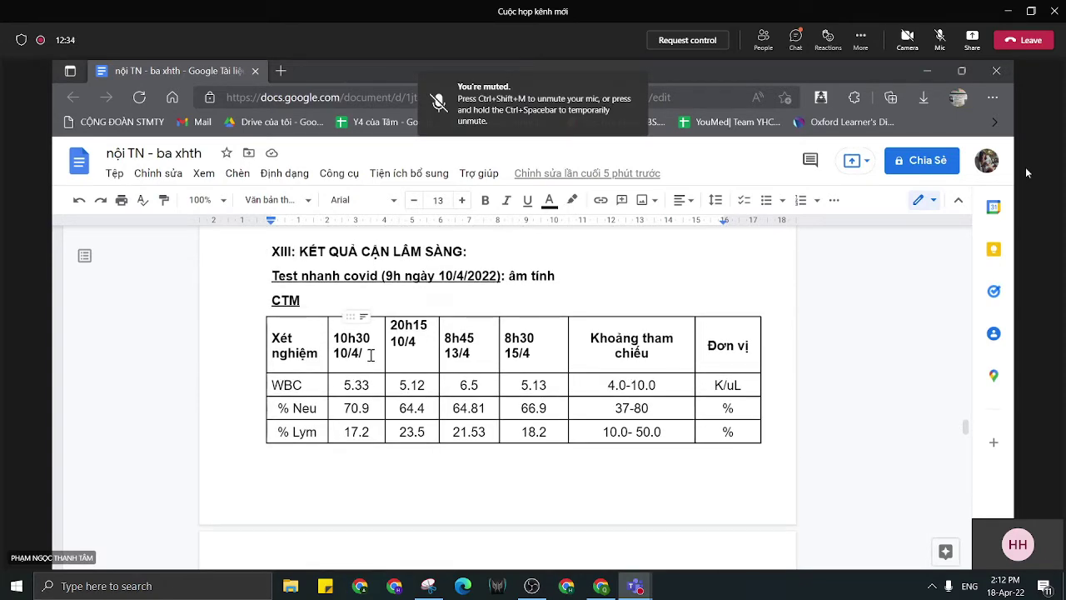
{"action": "scroll", "coordinate": [370, 354], "scroll_direction": "down", "scroll_amount": 5}
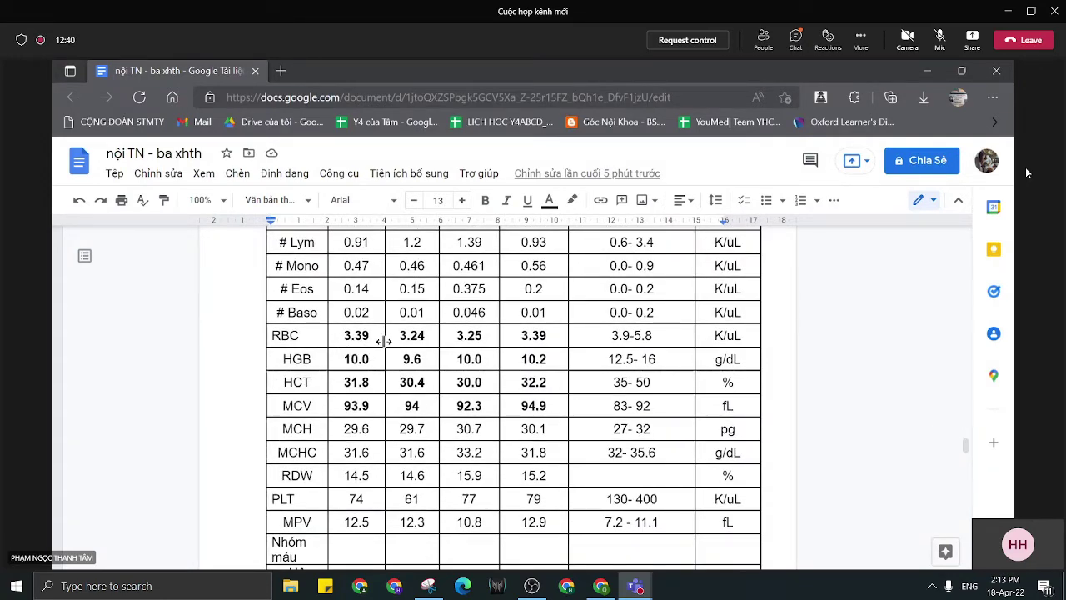
{"action": "left_click_drag", "start_coordinate": [343, 358], "coordinate": [363, 359]}
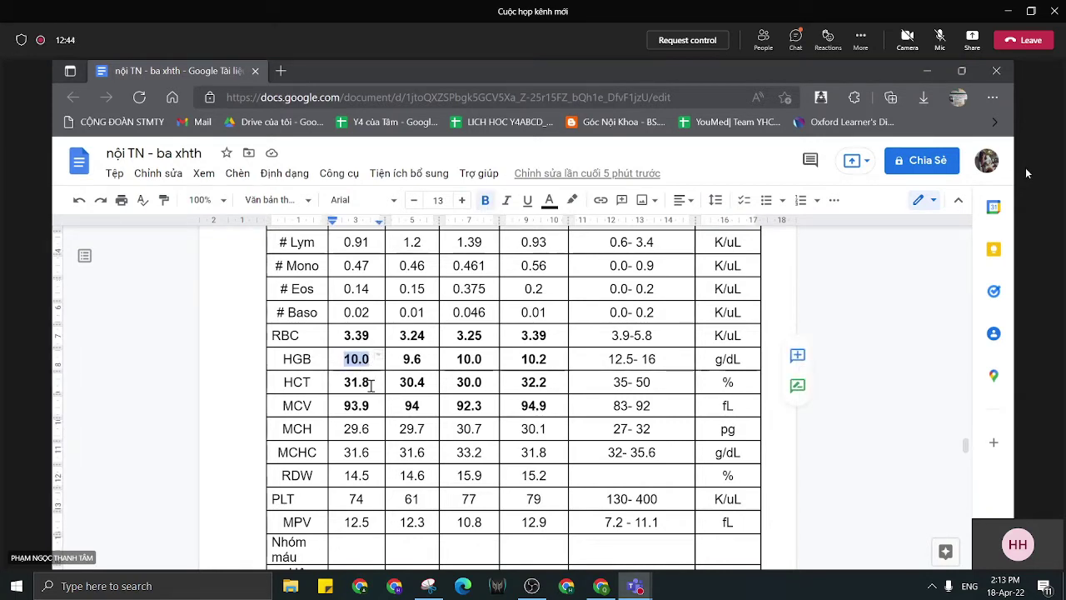
{"action": "left_click", "coordinate": [372, 384]}
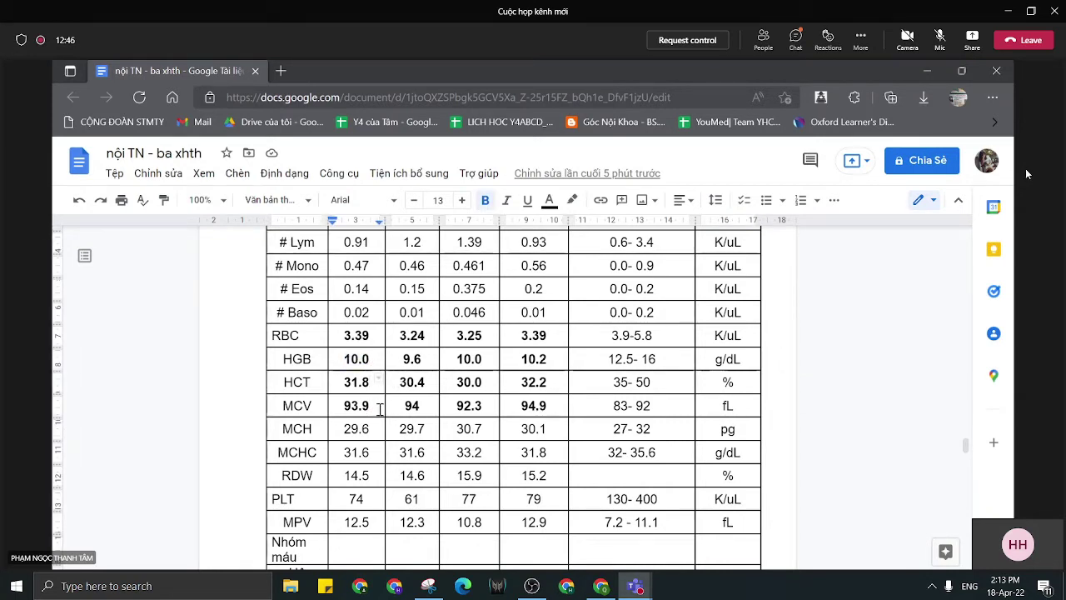
{"action": "scroll", "coordinate": [379, 408], "scroll_direction": "down", "scroll_amount": 3}
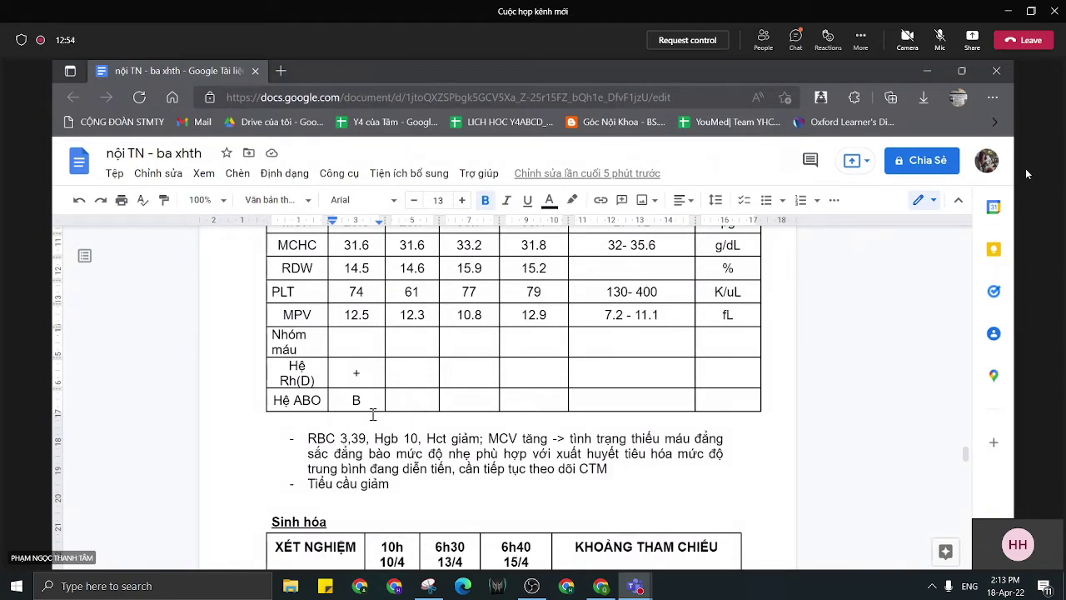
{"action": "scroll", "coordinate": [373, 414], "scroll_direction": "up", "scroll_amount": 3}
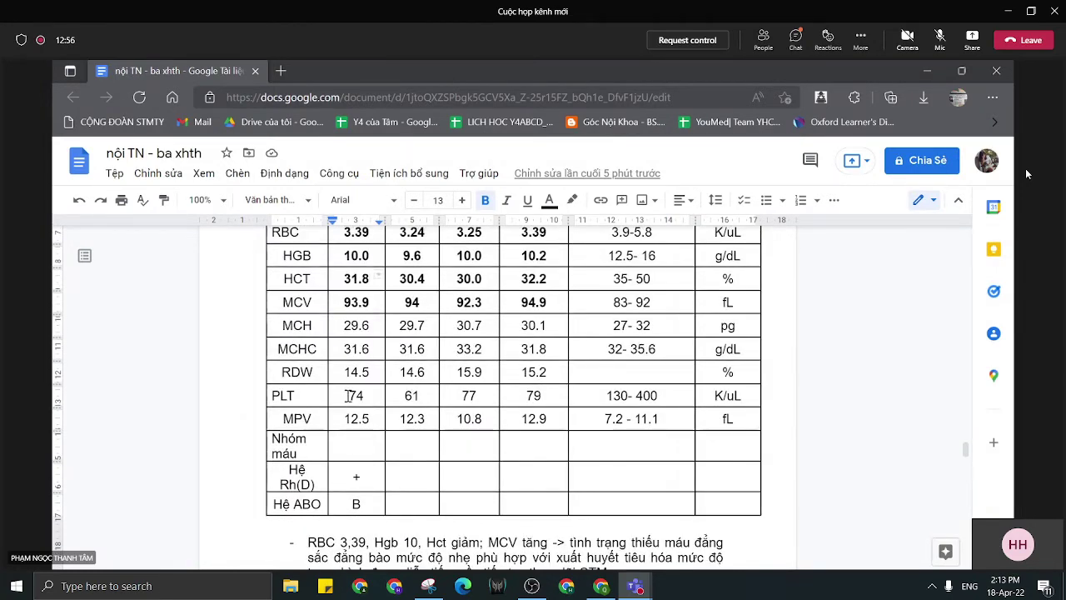
{"action": "scroll", "coordinate": [348, 395], "scroll_direction": "down", "scroll_amount": 3}
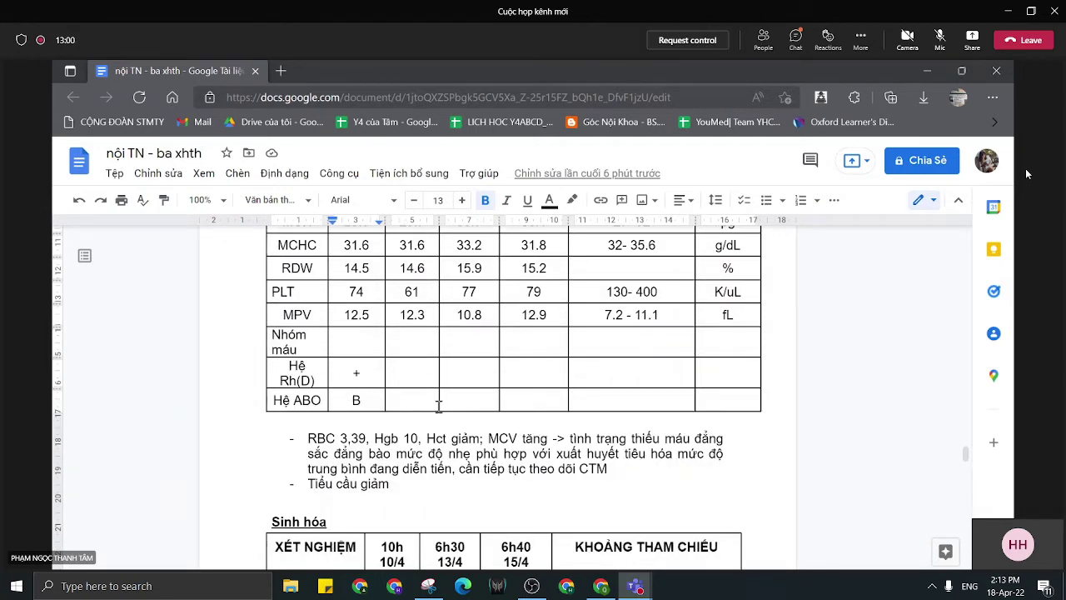
{"action": "scroll", "coordinate": [519, 441], "scroll_direction": "up", "scroll_amount": 7}
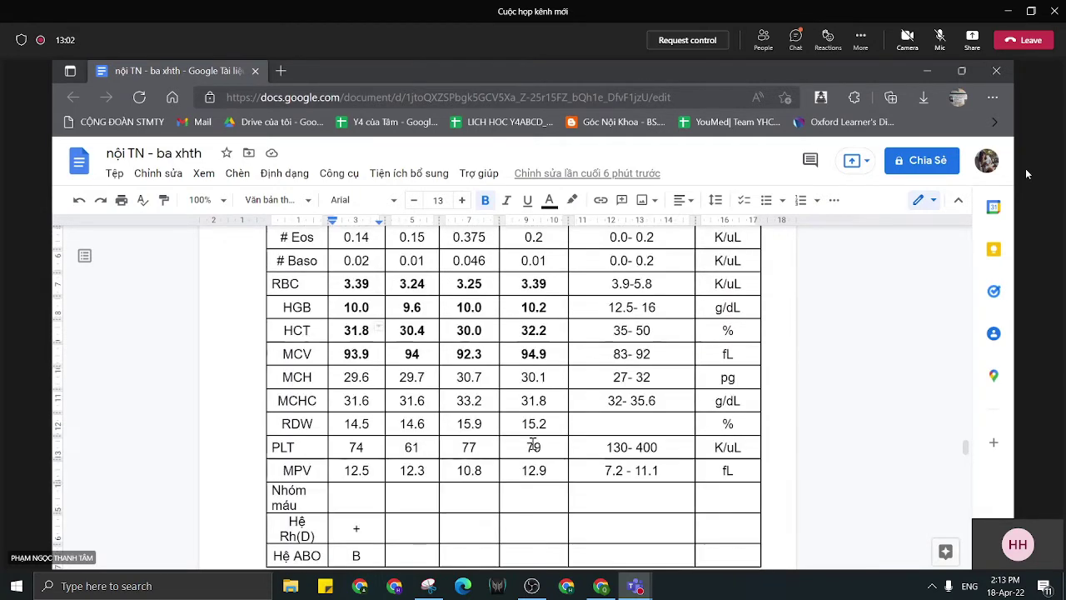
{"action": "scroll", "coordinate": [520, 441], "scroll_direction": "down", "scroll_amount": 10}
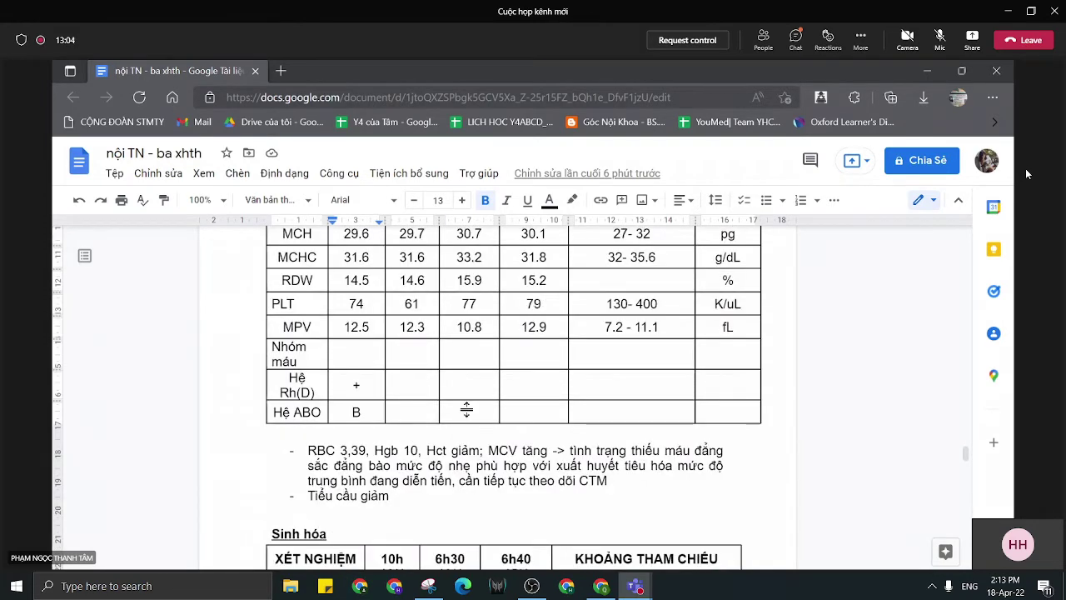
Examine the Sinh hóa biochemistry table, from glucose and urea through liver and coagulation values to electrolytes.
{"action": "scroll", "coordinate": [469, 409], "scroll_direction": "down", "scroll_amount": 3}
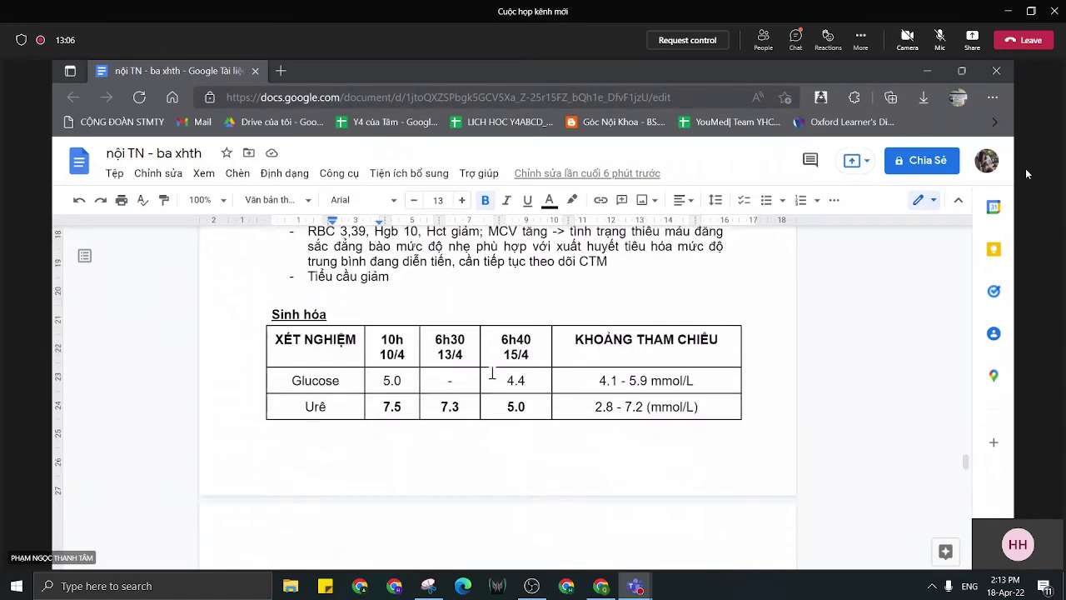
{"action": "scroll", "coordinate": [409, 369], "scroll_direction": "down", "scroll_amount": 3}
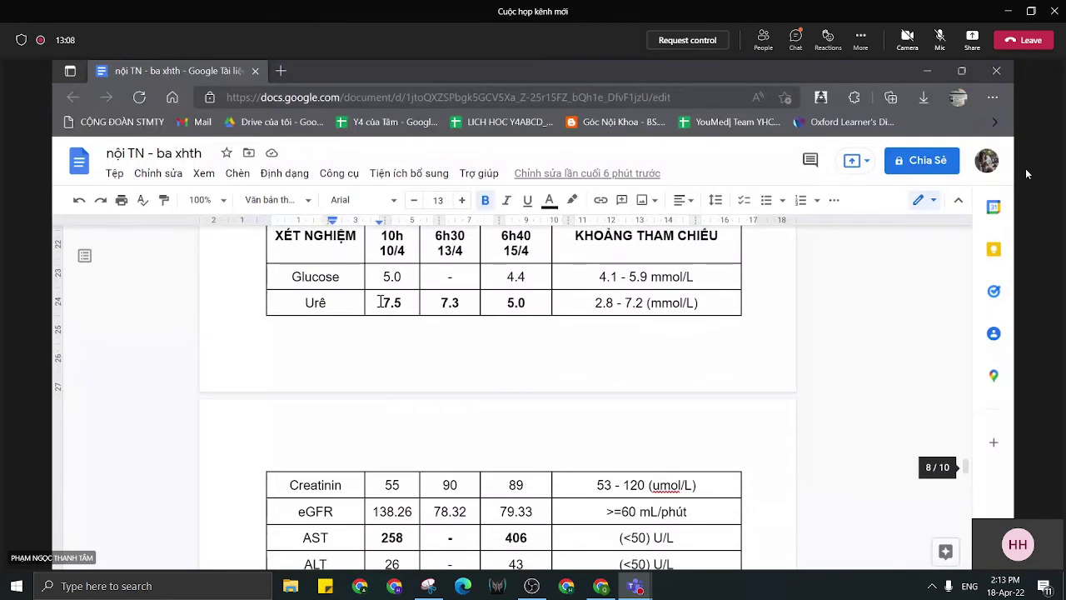
{"action": "scroll", "coordinate": [380, 301], "scroll_direction": "up", "scroll_amount": 2}
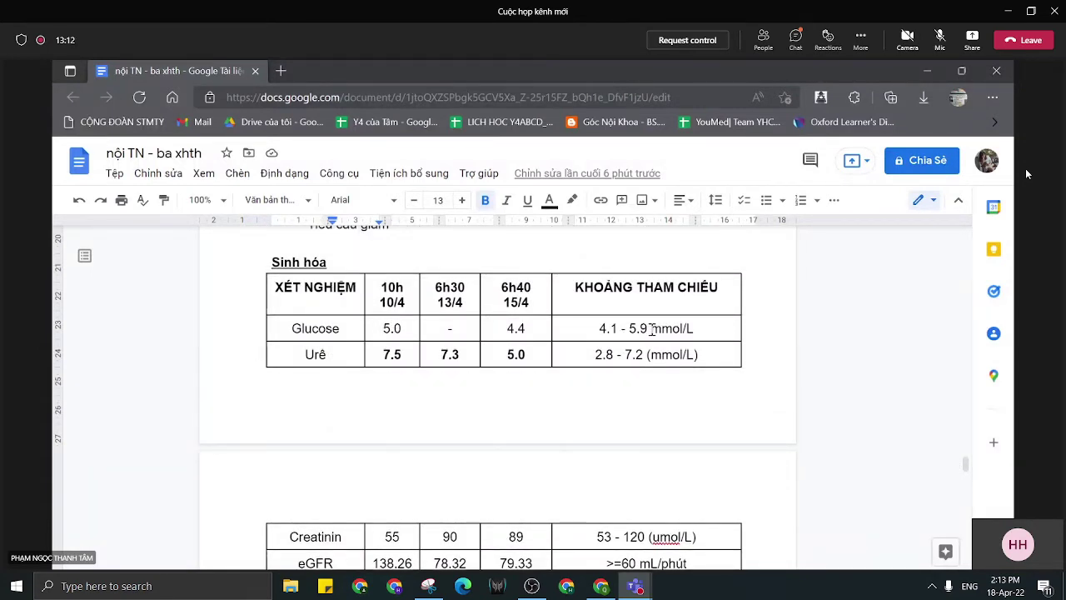
{"action": "scroll", "coordinate": [450, 369], "scroll_direction": "down", "scroll_amount": 3}
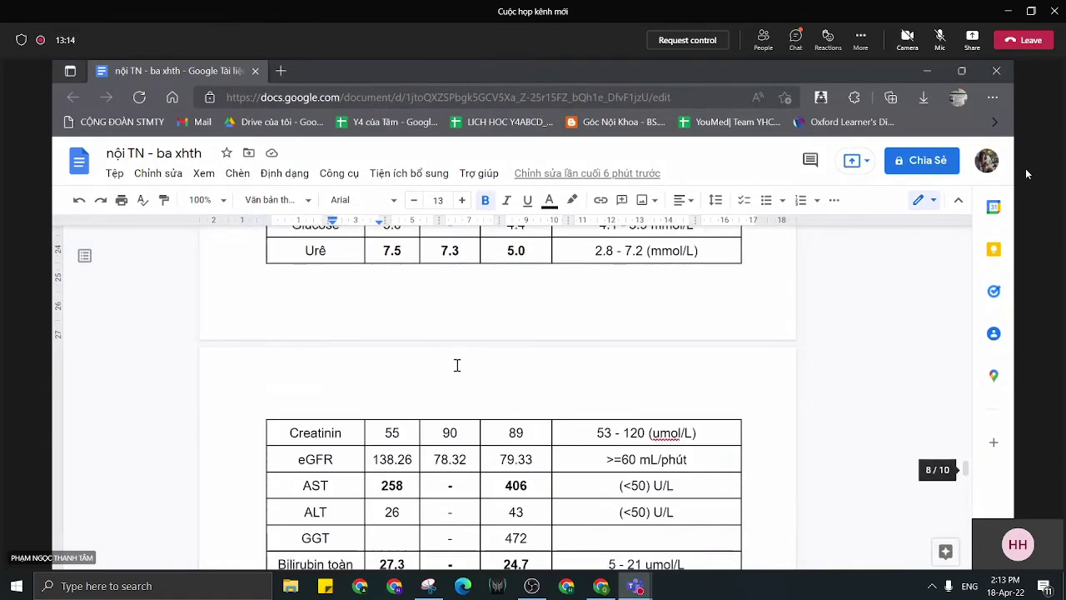
{"action": "scroll", "coordinate": [458, 365], "scroll_direction": "down", "scroll_amount": 5}
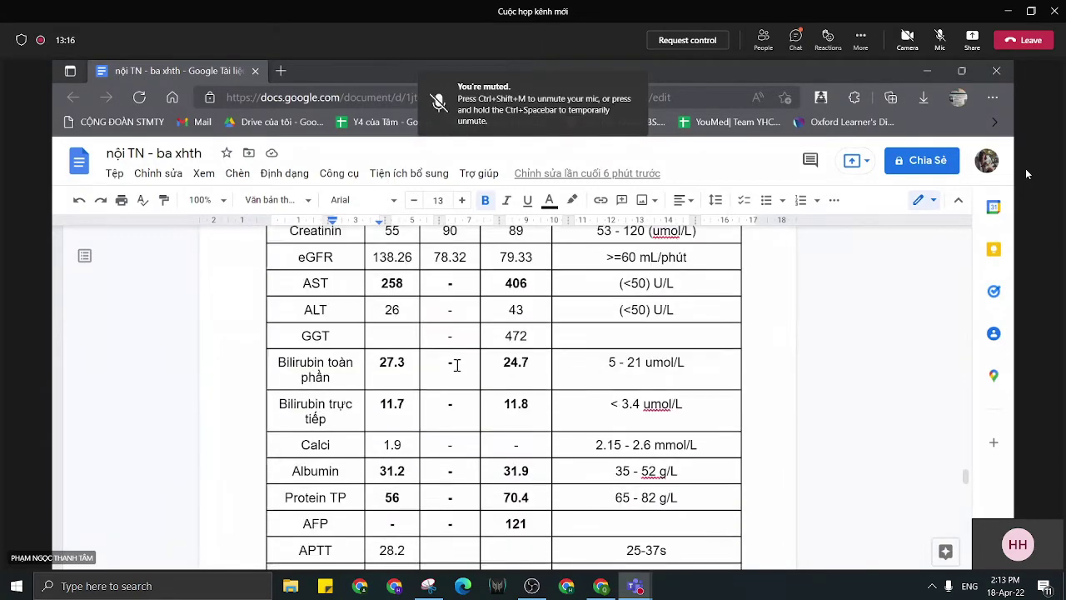
{"action": "scroll", "coordinate": [457, 365], "scroll_direction": "down", "scroll_amount": 10}
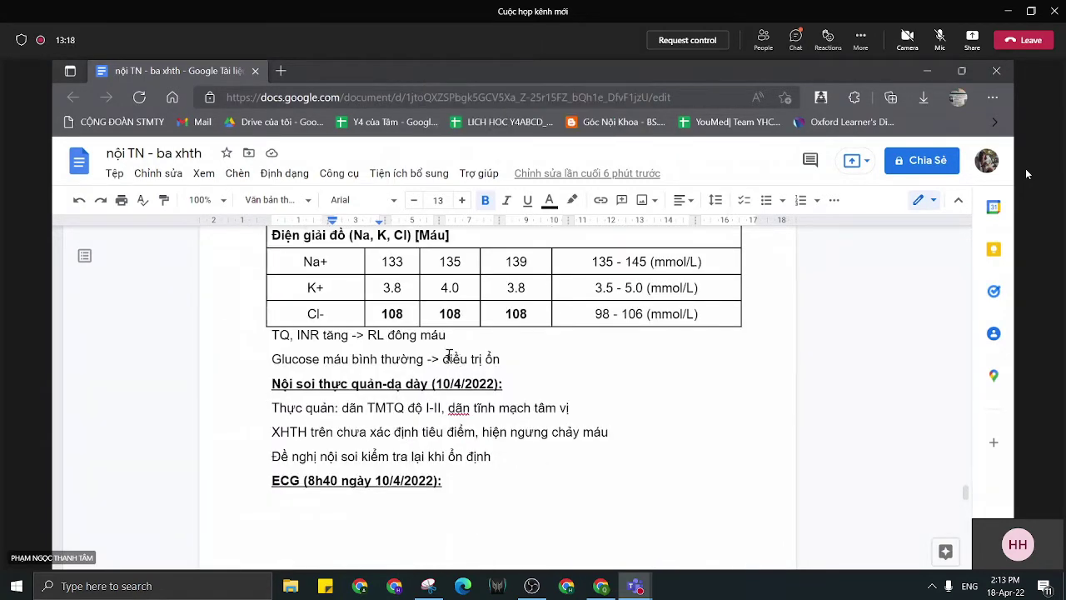
{"action": "scroll", "coordinate": [450, 356], "scroll_direction": "up", "scroll_amount": 8}
{"action": "scroll", "coordinate": [330, 395], "scroll_direction": "down", "scroll_amount": 1}
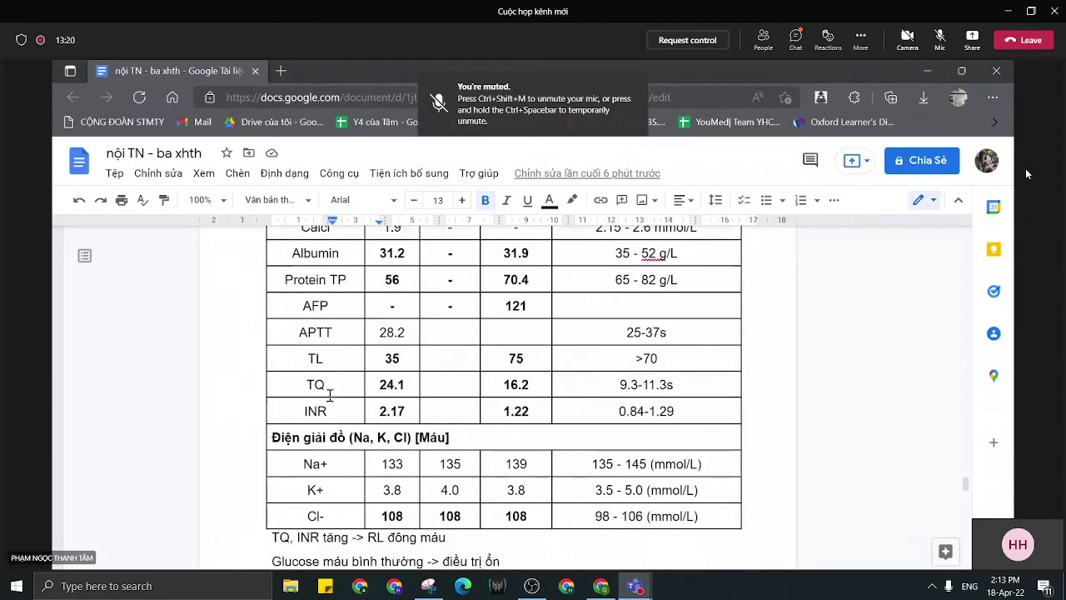
{"action": "scroll", "coordinate": [329, 394], "scroll_direction": "down", "scroll_amount": 3}
{"action": "scroll", "coordinate": [364, 337], "scroll_direction": "up", "scroll_amount": 2}
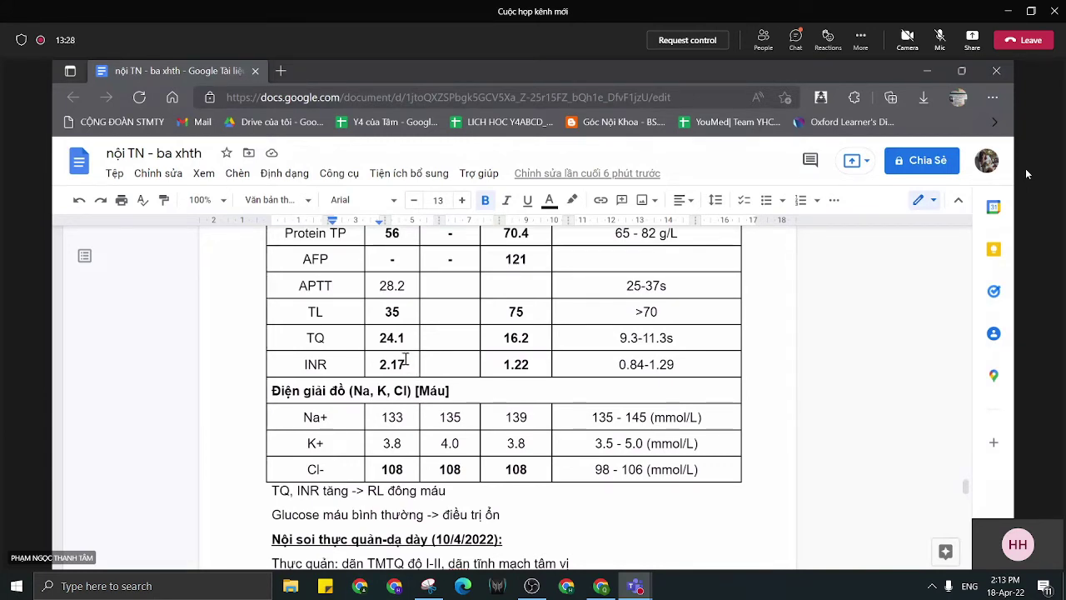
Read the endoscopy, ECG, capillary glucose, abdominal ultrasound, CT scan and chest X-ray results.
{"action": "scroll", "coordinate": [405, 359], "scroll_direction": "down", "scroll_amount": 3}
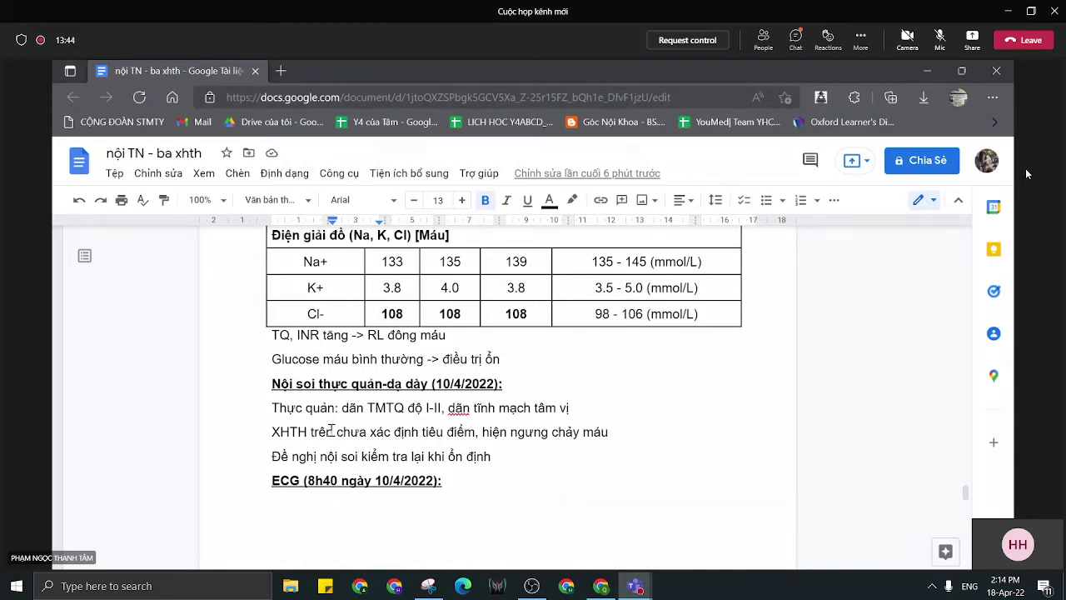
{"action": "scroll", "coordinate": [518, 456], "scroll_direction": "down", "scroll_amount": 1}
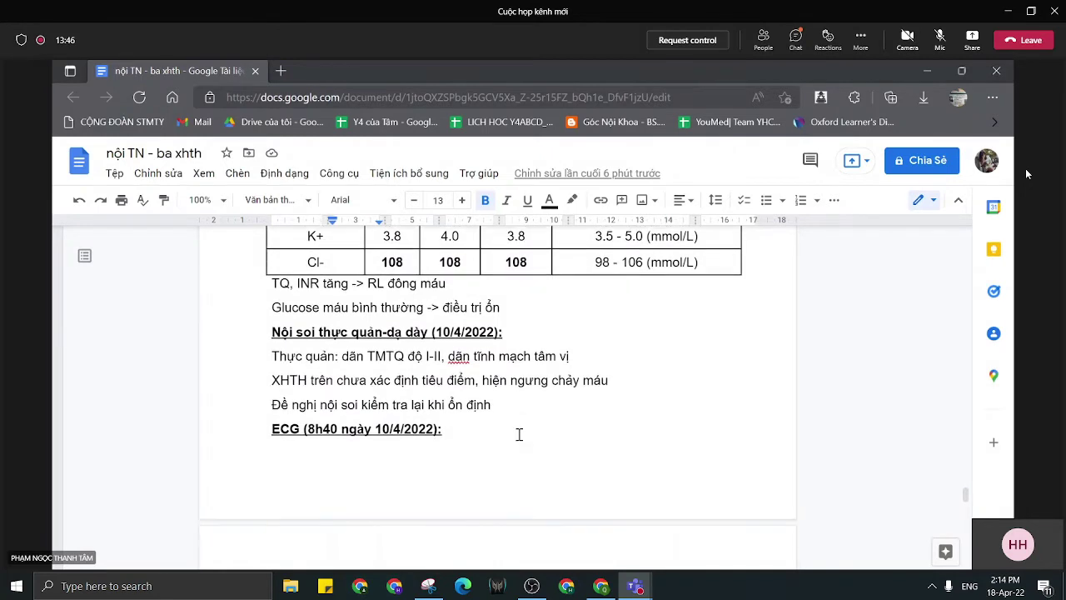
{"action": "scroll", "coordinate": [529, 398], "scroll_direction": "down", "scroll_amount": 4}
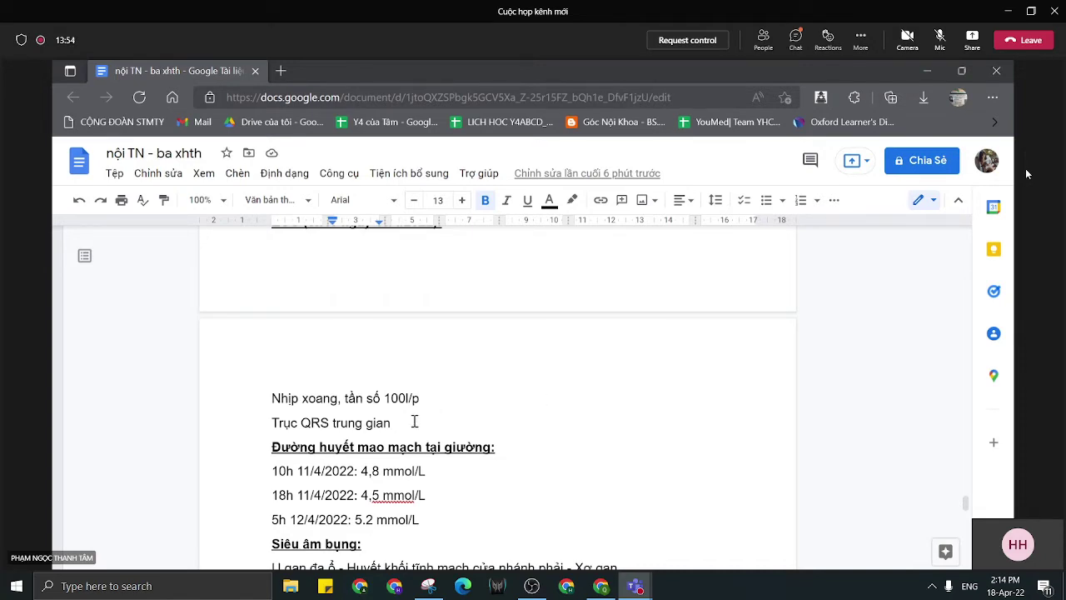
{"action": "scroll", "coordinate": [448, 414], "scroll_direction": "down", "scroll_amount": 1}
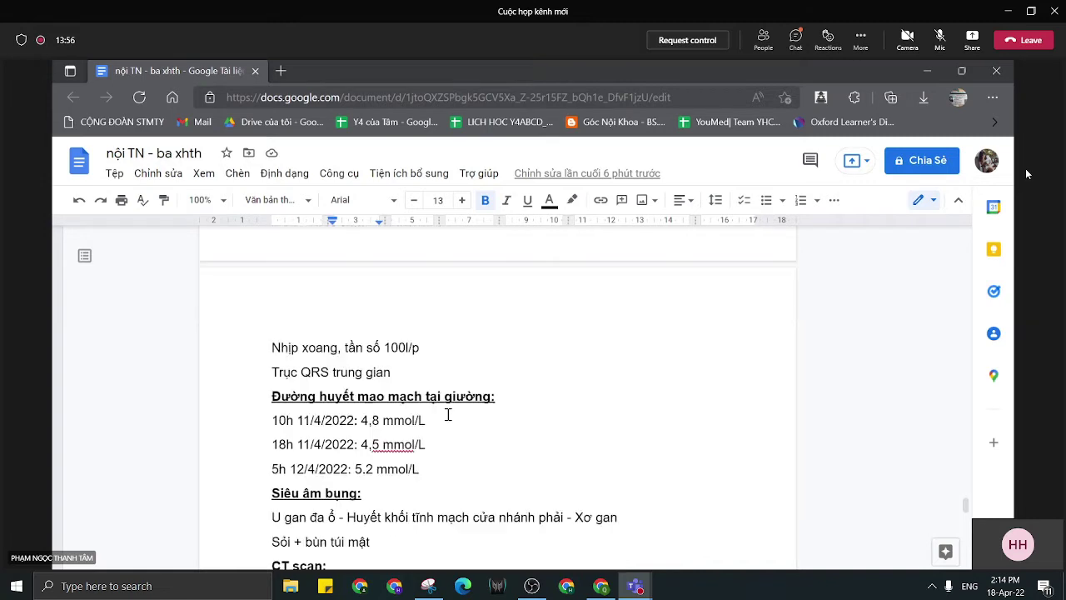
{"action": "scroll", "coordinate": [491, 416], "scroll_direction": "down", "scroll_amount": 1}
{"action": "scroll", "coordinate": [489, 415], "scroll_direction": "down", "scroll_amount": 1}
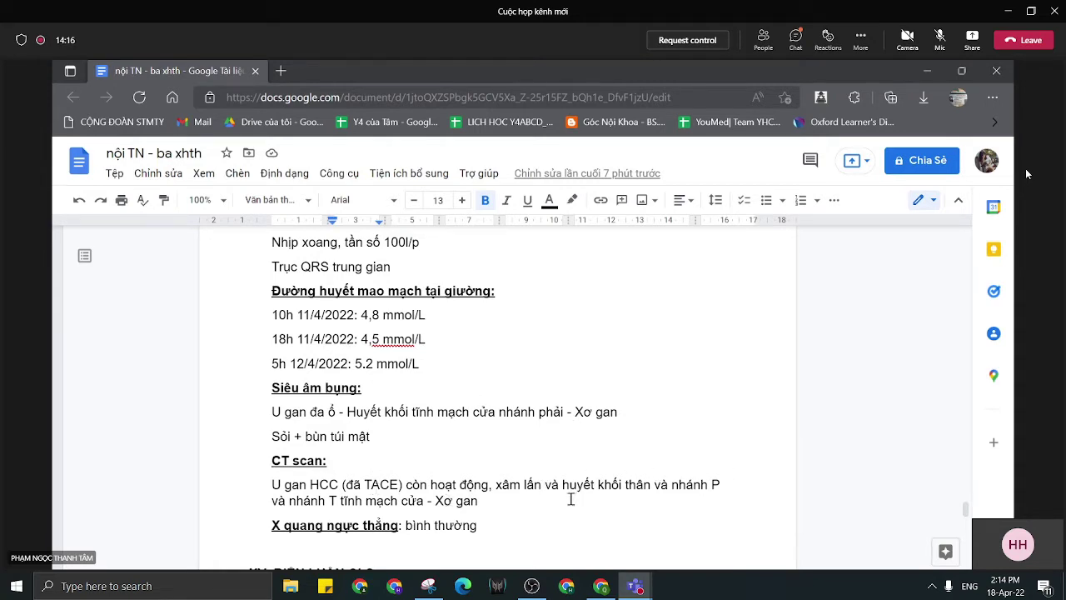
{"action": "scroll", "coordinate": [559, 495], "scroll_direction": "down", "scroll_amount": 2}
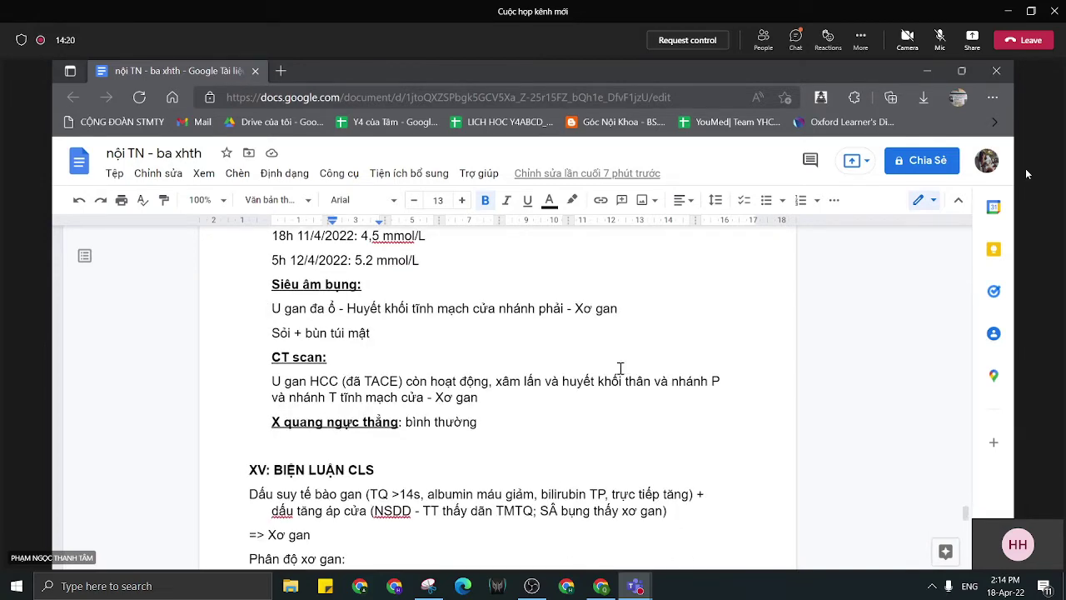
Review the test interpretation in section XV, the confirmed diagnosis and the treatment plan under HƯỚNG XỬ TRÍ.
{"action": "scroll", "coordinate": [621, 368], "scroll_direction": "down", "scroll_amount": 1}
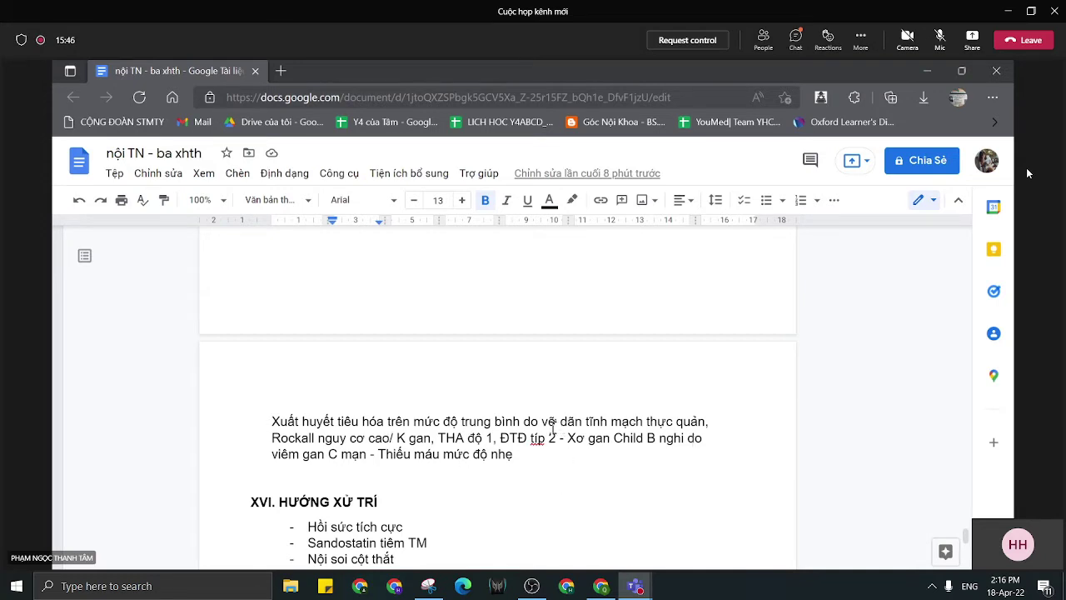
{"action": "scroll", "coordinate": [552, 427], "scroll_direction": "down", "scroll_amount": 2}
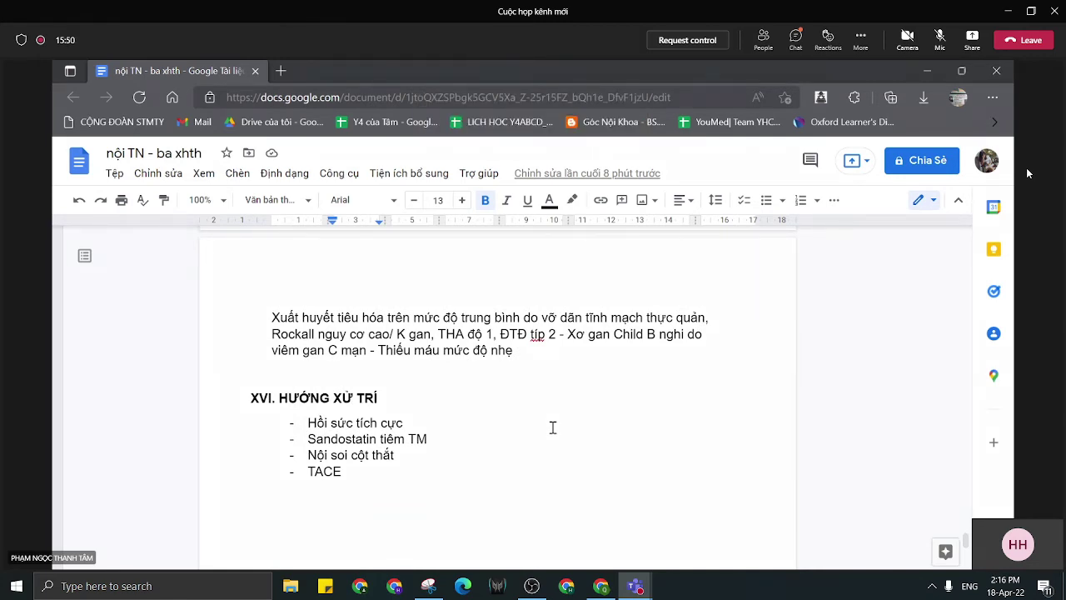
{"action": "scroll", "coordinate": [552, 427], "scroll_direction": "up", "scroll_amount": 2}
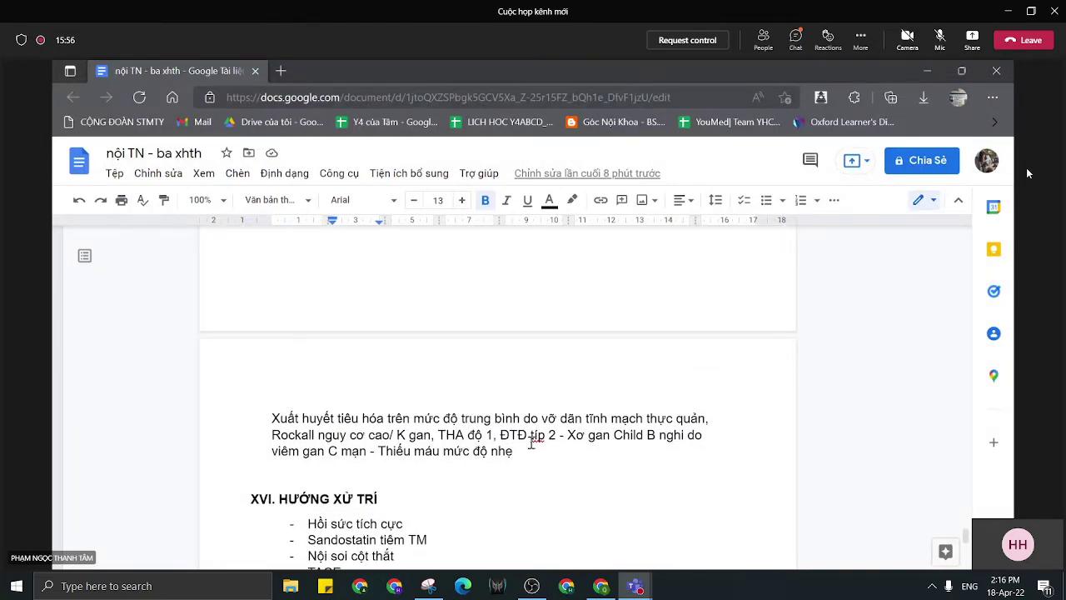
{"action": "scroll", "coordinate": [537, 443], "scroll_direction": "down", "scroll_amount": 2}
{"action": "scroll", "coordinate": [530, 442], "scroll_direction": "up", "scroll_amount": 2}
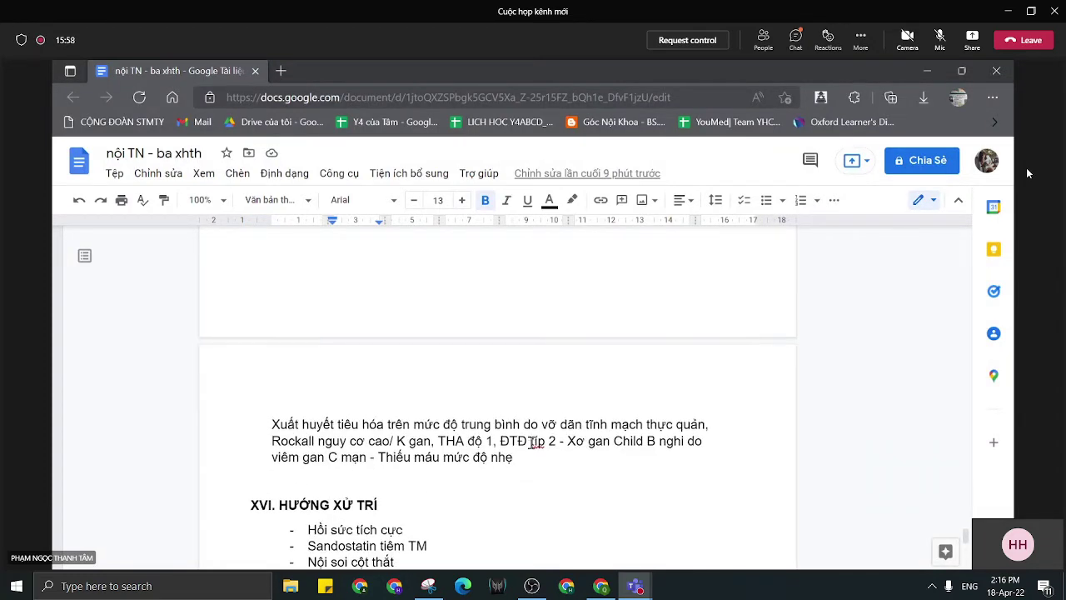
{"action": "scroll", "coordinate": [529, 442], "scroll_direction": "up", "scroll_amount": 2}
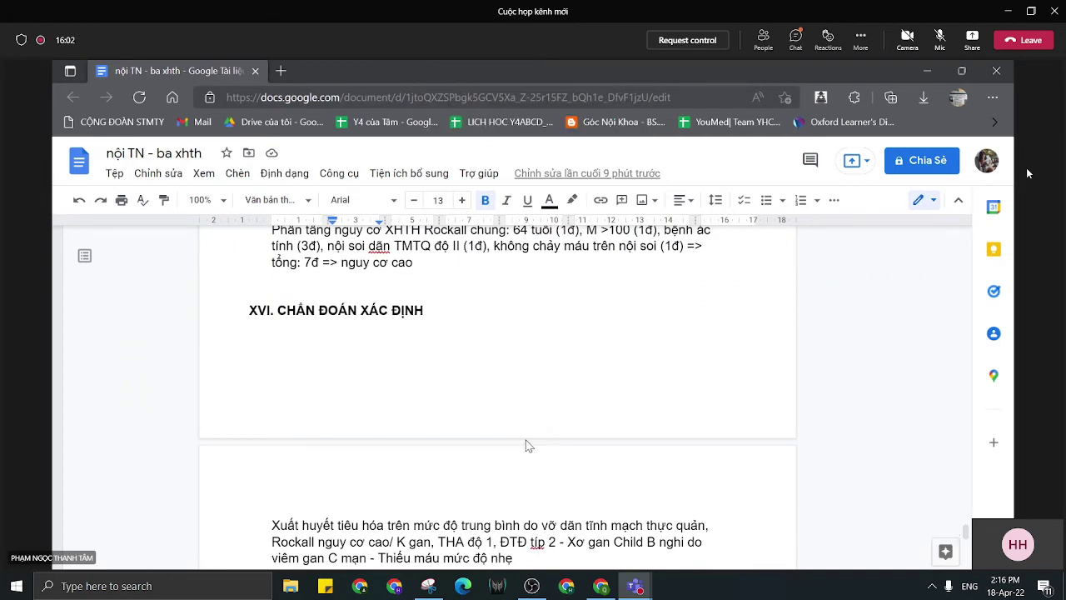
Return to the start of the case report and reread the administrative details, admission reason and section III: BỆNH SỬ.
{"action": "scroll", "coordinate": [521, 417], "scroll_direction": "up", "scroll_amount": 15}
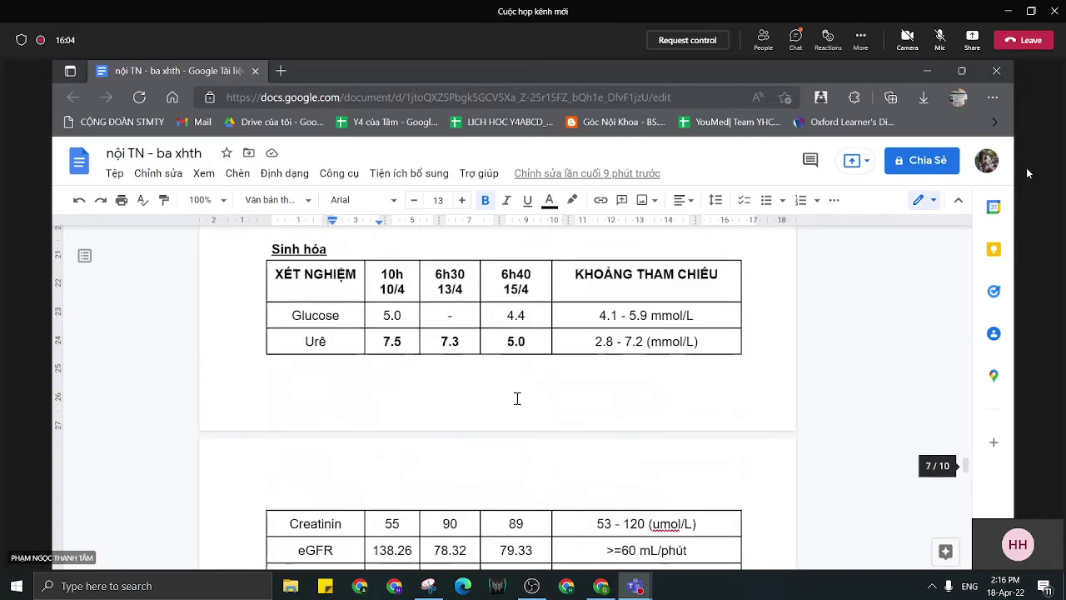
{"action": "scroll", "coordinate": [516, 399], "scroll_direction": "up", "scroll_amount": 15}
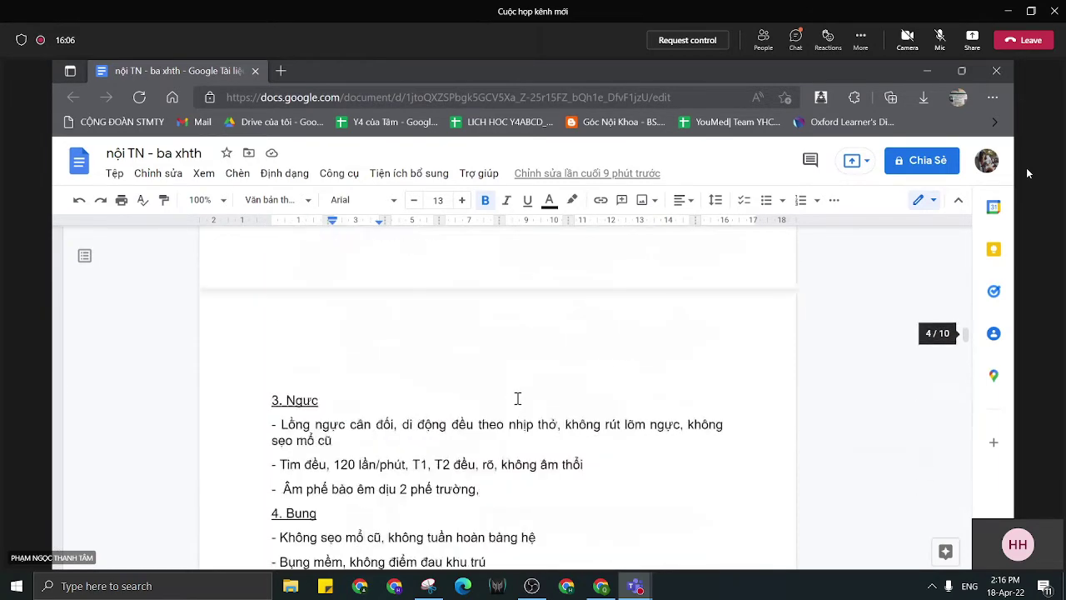
{"action": "scroll", "coordinate": [517, 399], "scroll_direction": "up", "scroll_amount": 20}
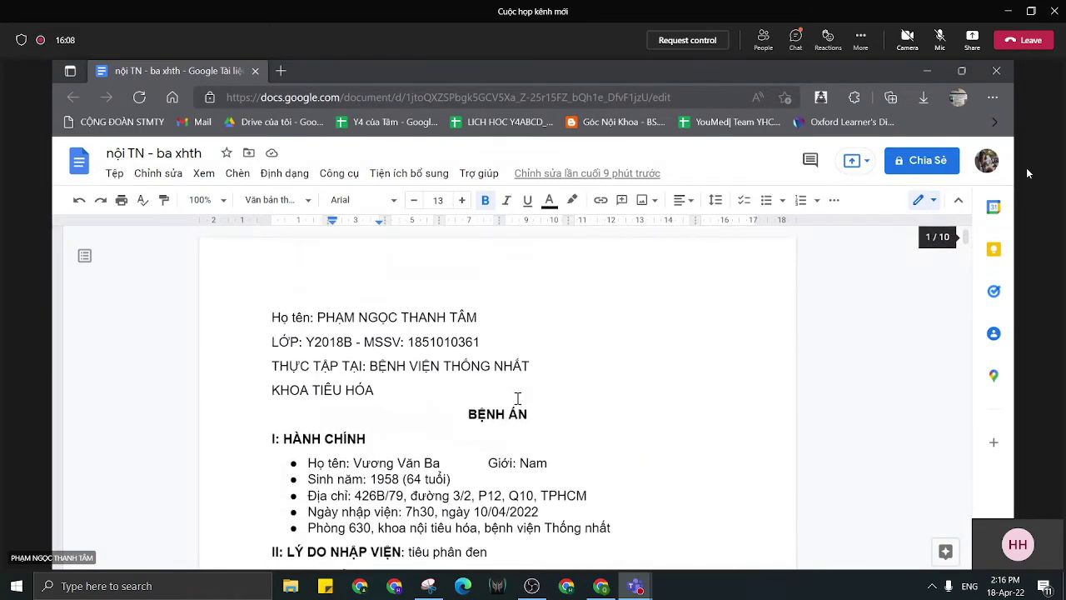
{"action": "scroll", "coordinate": [517, 399], "scroll_direction": "down", "scroll_amount": 7}
{"action": "scroll", "coordinate": [517, 399], "scroll_direction": "up", "scroll_amount": 1}
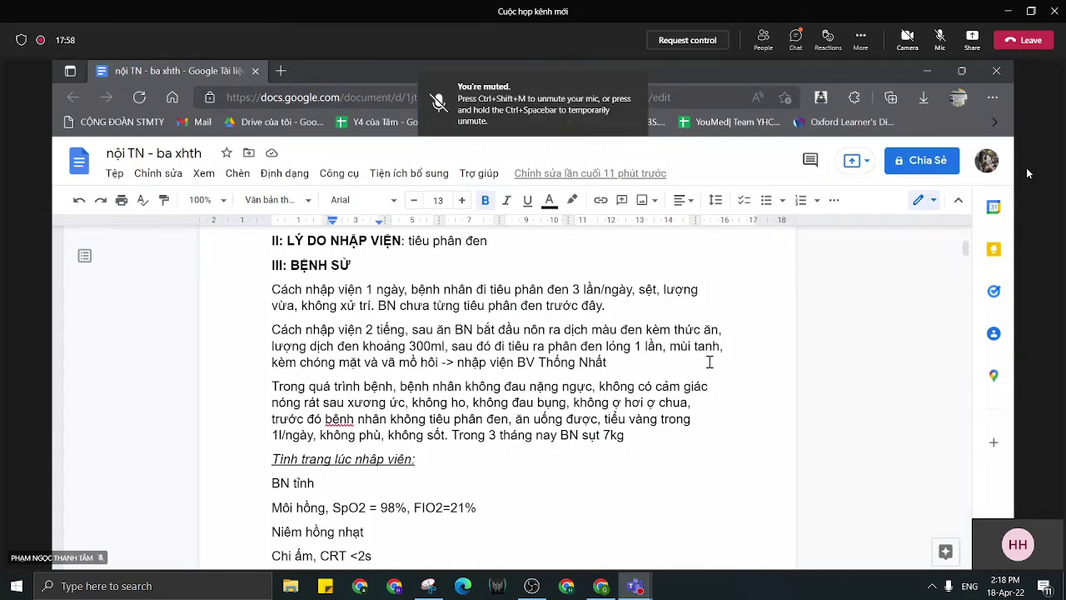
{"action": "scroll", "coordinate": [706, 360], "scroll_direction": "up", "scroll_amount": 2}
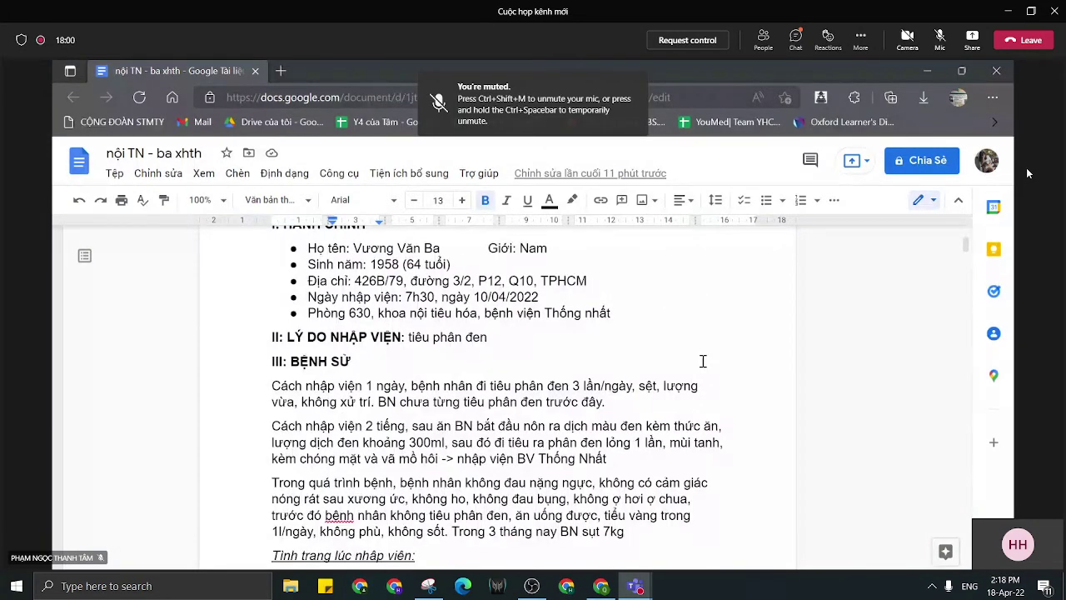
{"action": "scroll", "coordinate": [703, 361], "scroll_direction": "up", "scroll_amount": 2}
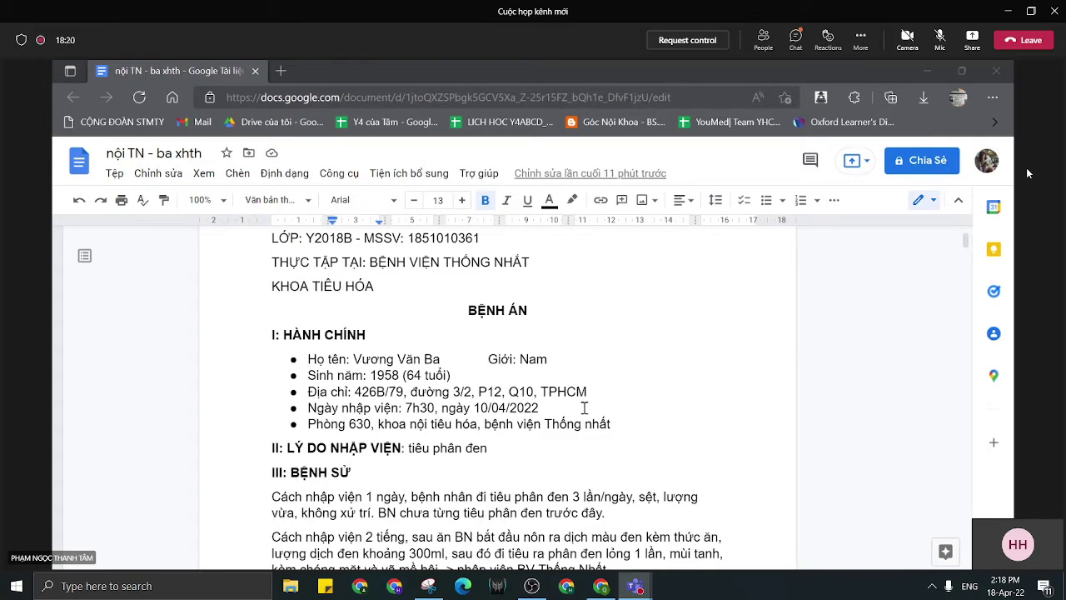
{"action": "scroll", "coordinate": [587, 408], "scroll_direction": "down", "scroll_amount": 2}
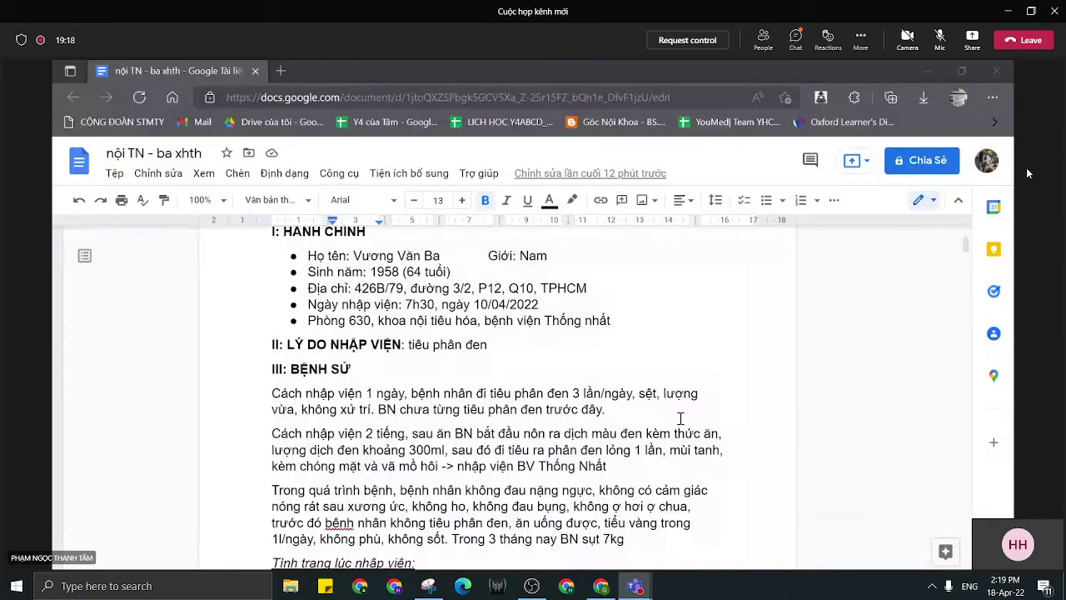
{"action": "scroll", "coordinate": [694, 411], "scroll_direction": "down", "scroll_amount": 1}
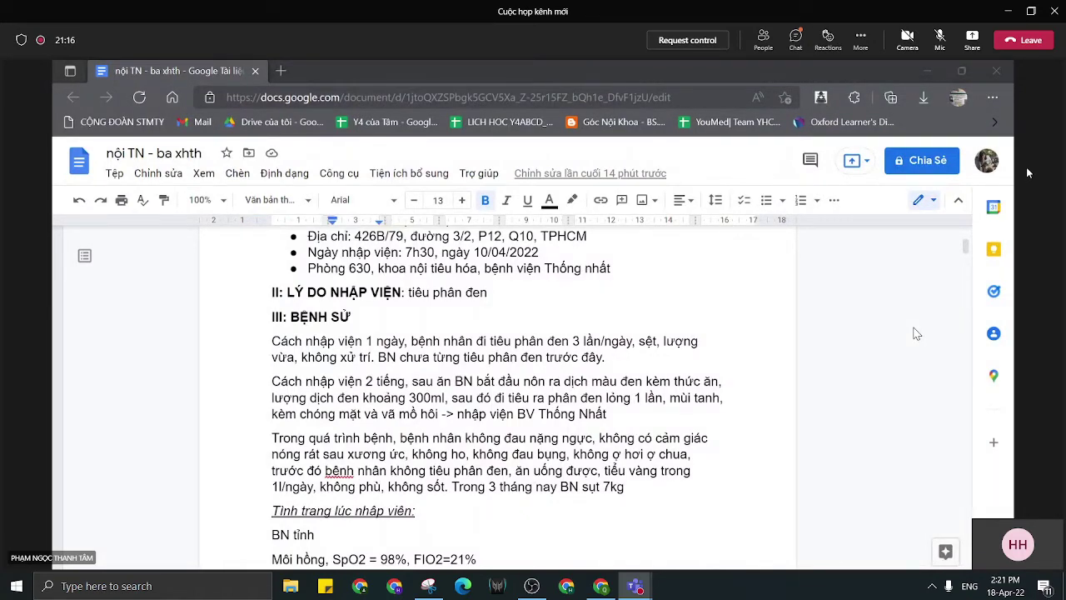
Read from the admission status and vital signs through the progress note to the personal history in section IV: TIỀN CĂN.
{"action": "scroll", "coordinate": [856, 363], "scroll_direction": "down", "scroll_amount": 5}
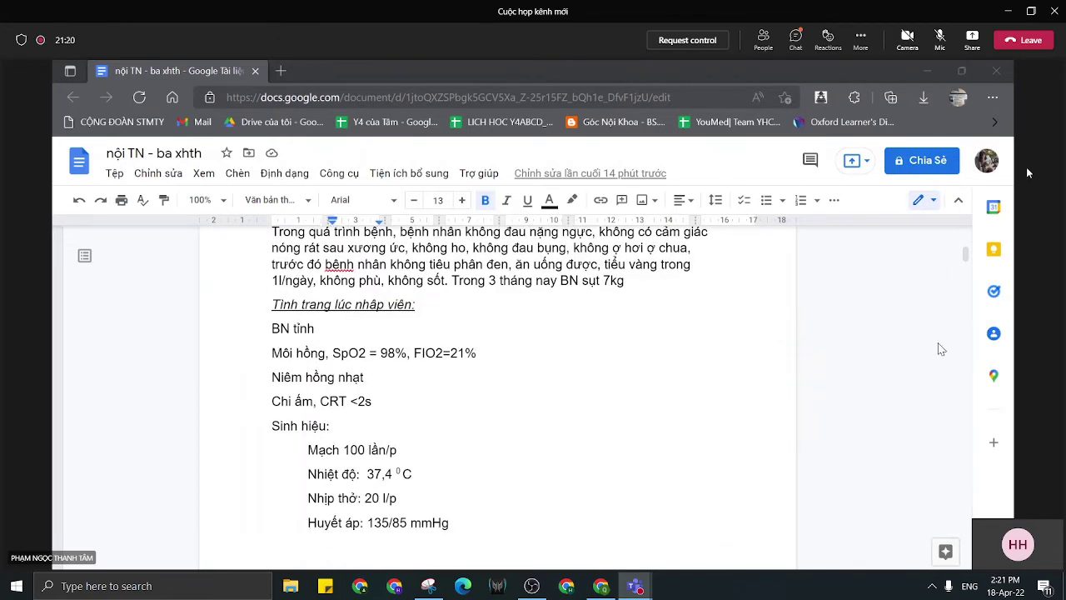
{"action": "scroll", "coordinate": [933, 354], "scroll_direction": "down", "scroll_amount": 9}
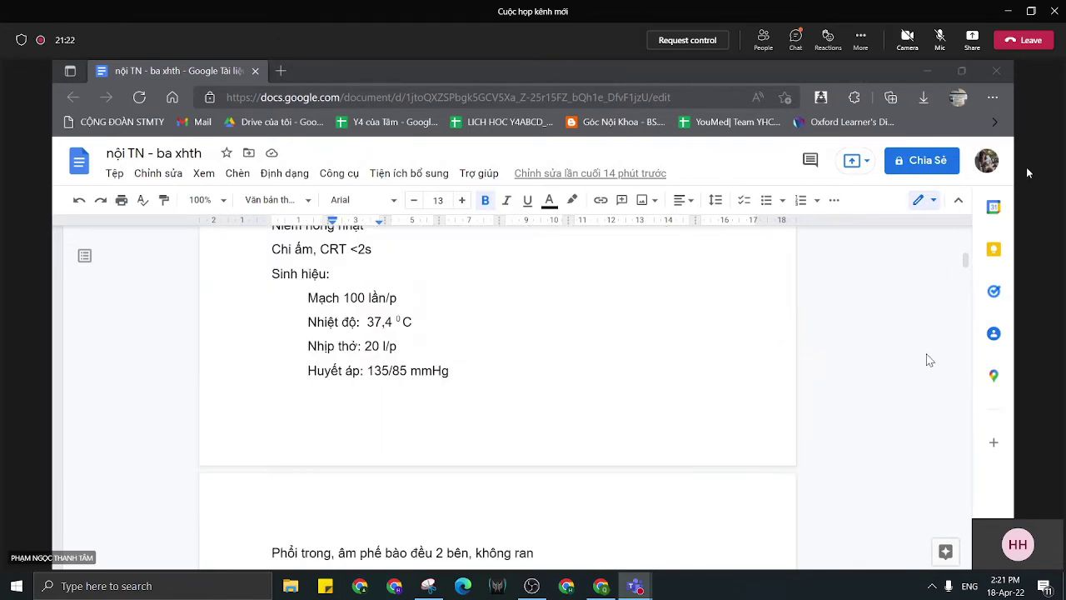
{"action": "scroll", "coordinate": [929, 360], "scroll_direction": "up", "scroll_amount": 3}
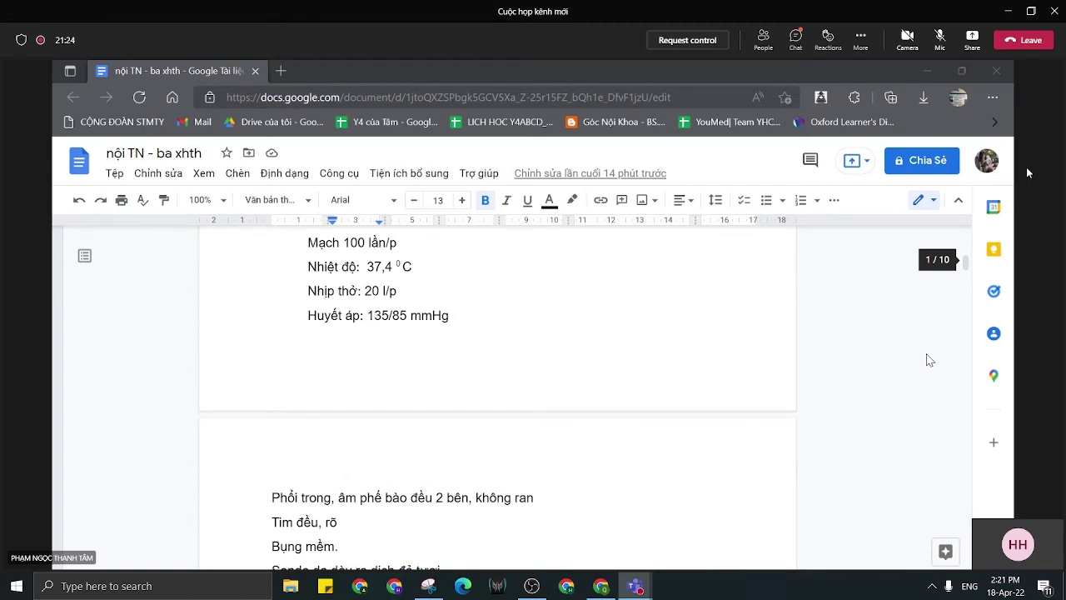
{"action": "scroll", "coordinate": [930, 360], "scroll_direction": "up", "scroll_amount": 3}
{"action": "scroll", "coordinate": [930, 360], "scroll_direction": "down", "scroll_amount": 3}
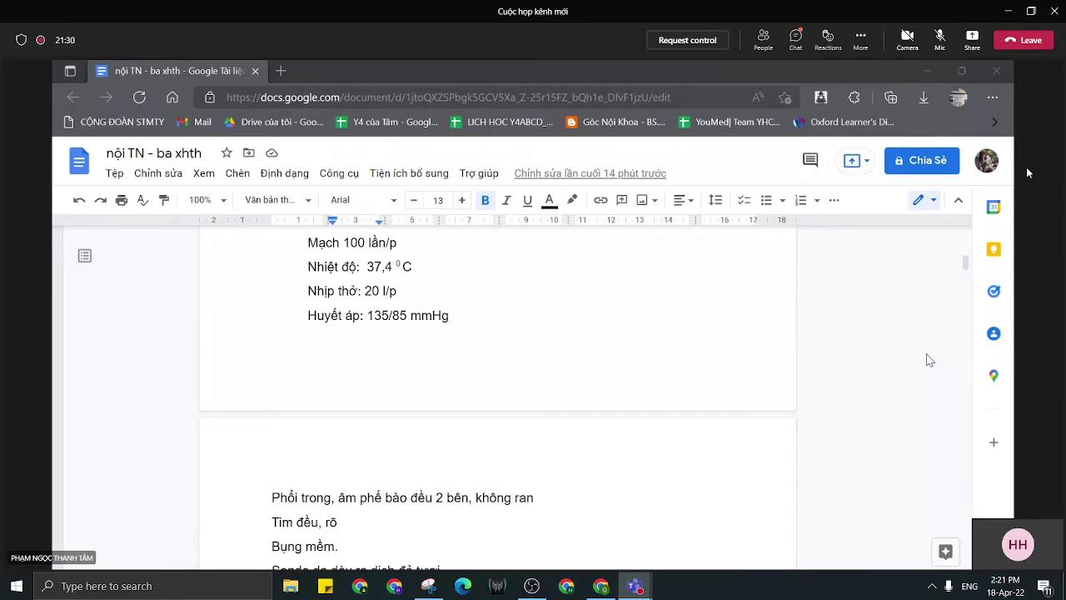
{"action": "scroll", "coordinate": [930, 360], "scroll_direction": "down", "scroll_amount": 2}
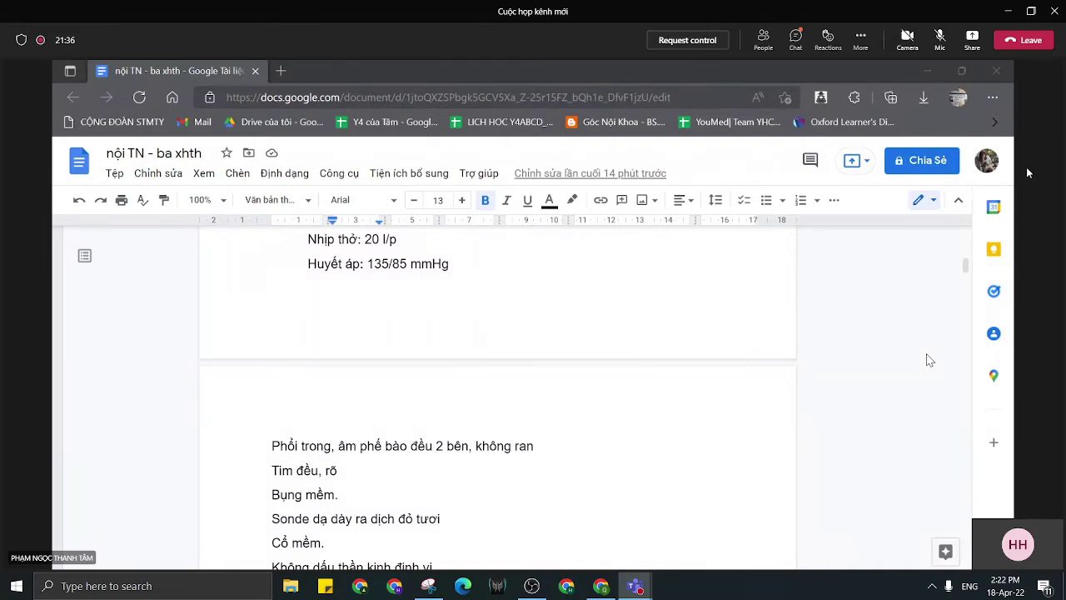
{"action": "scroll", "coordinate": [930, 360], "scroll_direction": "down", "scroll_amount": 2}
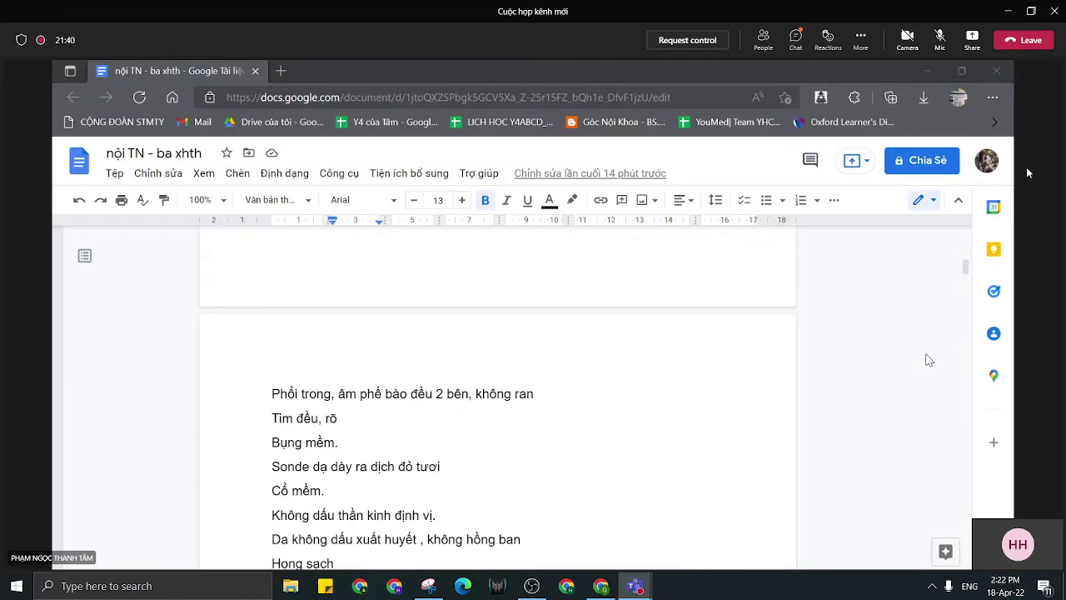
{"action": "scroll", "coordinate": [930, 359], "scroll_direction": "down", "scroll_amount": 1}
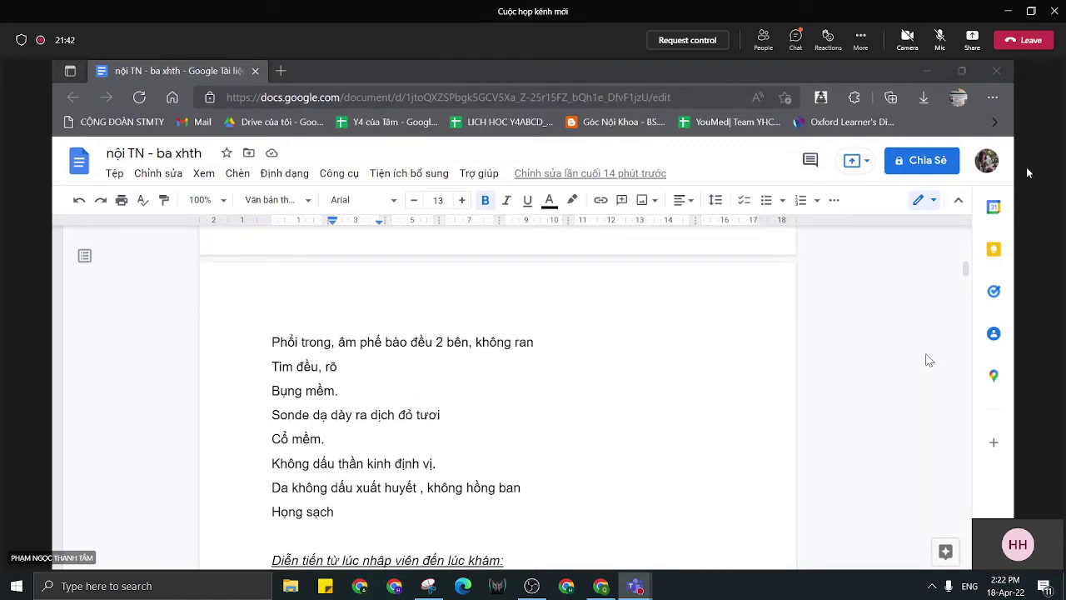
{"action": "scroll", "coordinate": [930, 360], "scroll_direction": "down", "scroll_amount": 2}
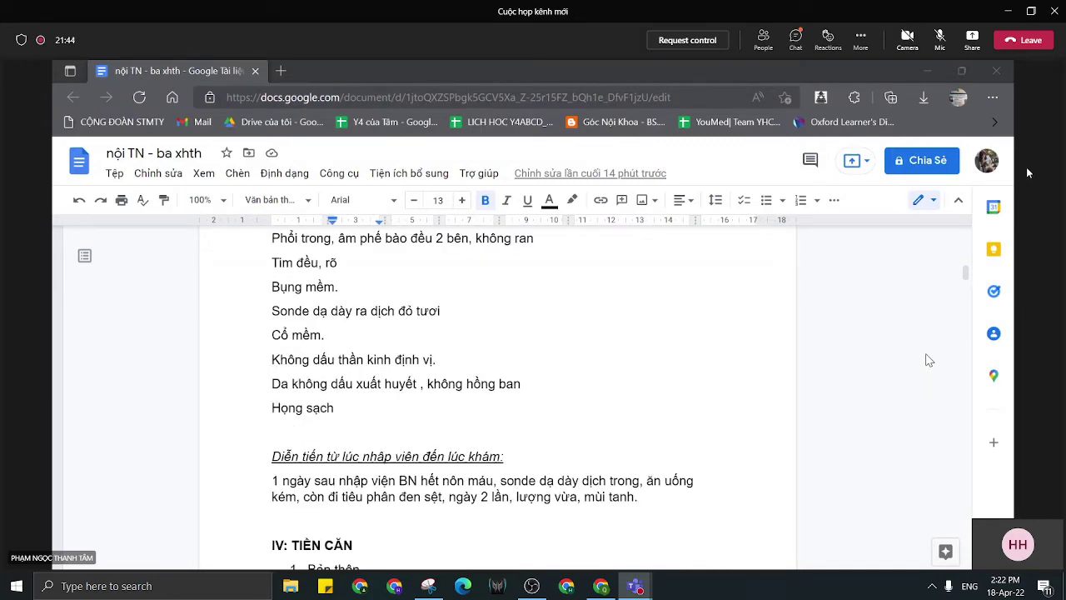
{"action": "scroll", "coordinate": [929, 360], "scroll_direction": "down", "scroll_amount": 1}
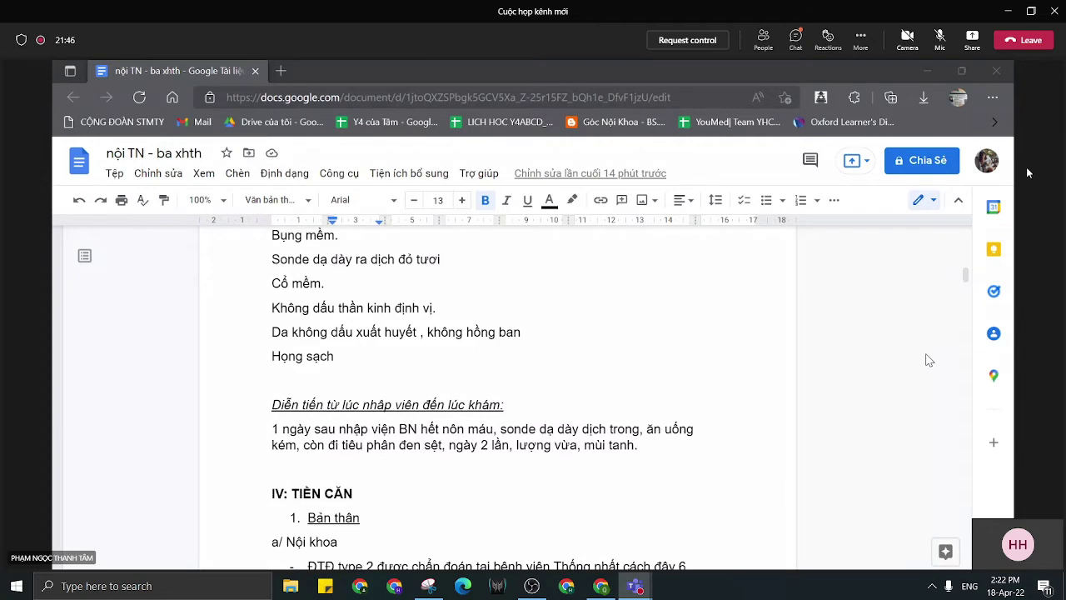
{"action": "scroll", "coordinate": [930, 360], "scroll_direction": "down", "scroll_amount": 1}
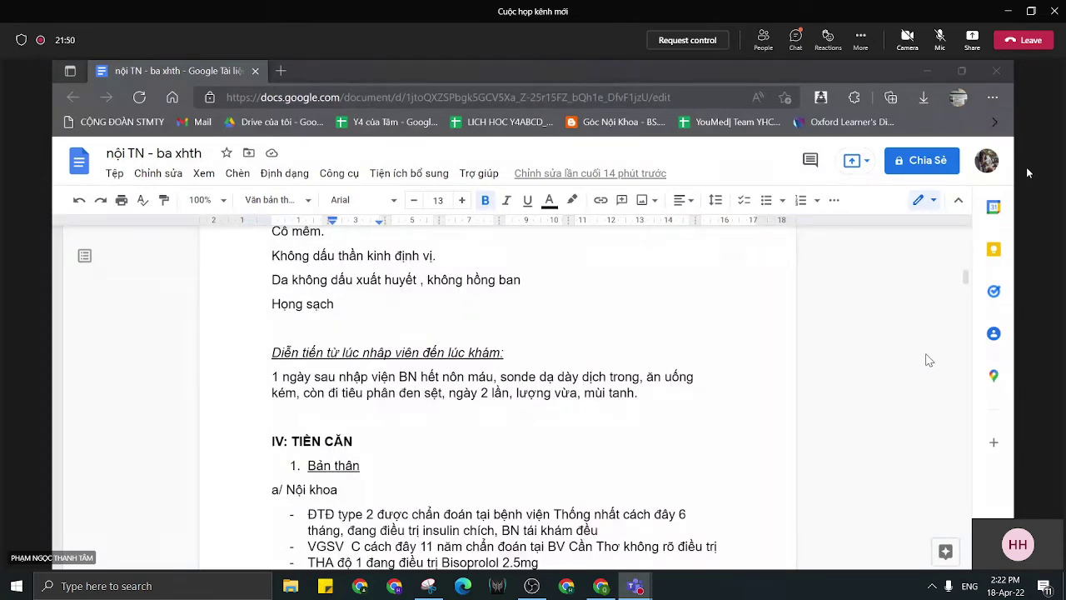
{"action": "scroll", "coordinate": [929, 360], "scroll_direction": "down", "scroll_amount": 1}
{"action": "scroll", "coordinate": [929, 359], "scroll_direction": "down", "scroll_amount": 1}
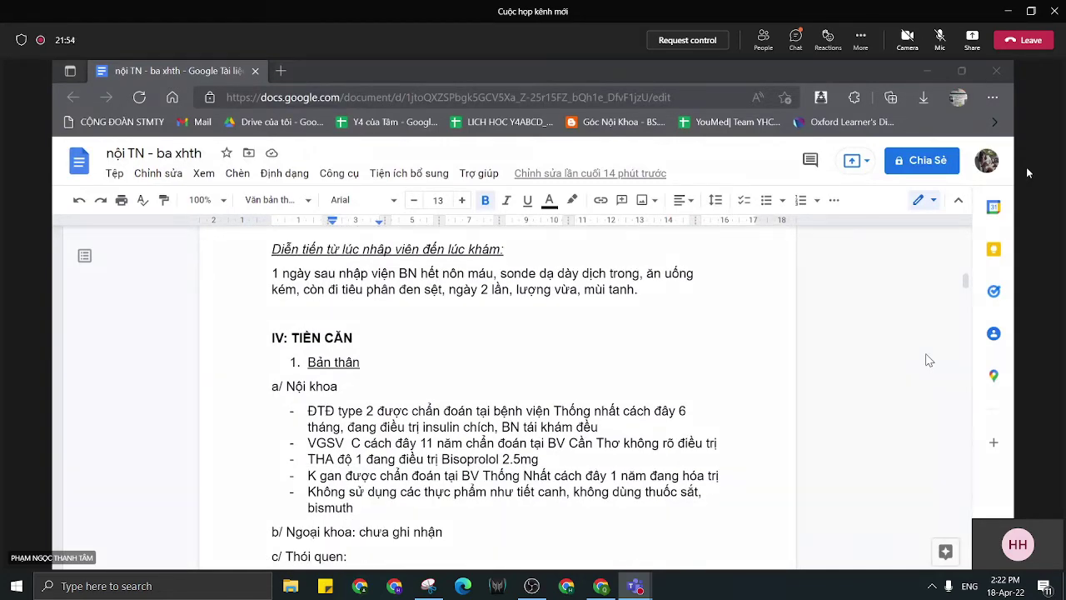
{"action": "scroll", "coordinate": [929, 360], "scroll_direction": "down", "scroll_amount": 1}
{"action": "scroll", "coordinate": [930, 359], "scroll_direction": "down", "scroll_amount": 1}
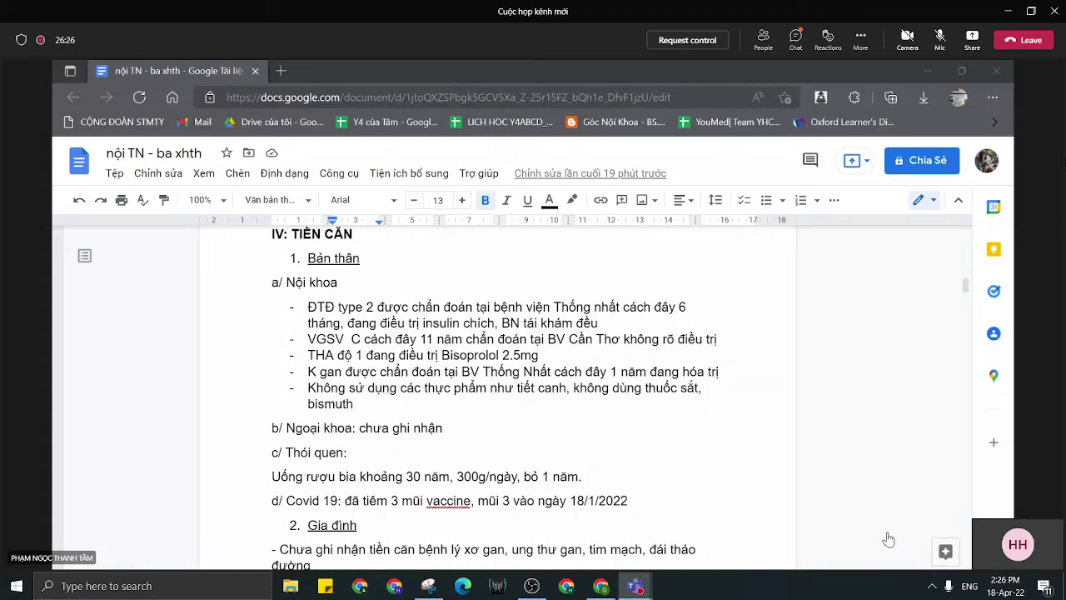
Append the note "(mua lọ thuốc 5-7tr uống???)" to the VGSV C item under Nội khoa in section IV.
{"action": "left_click", "coordinate": [734, 338]}
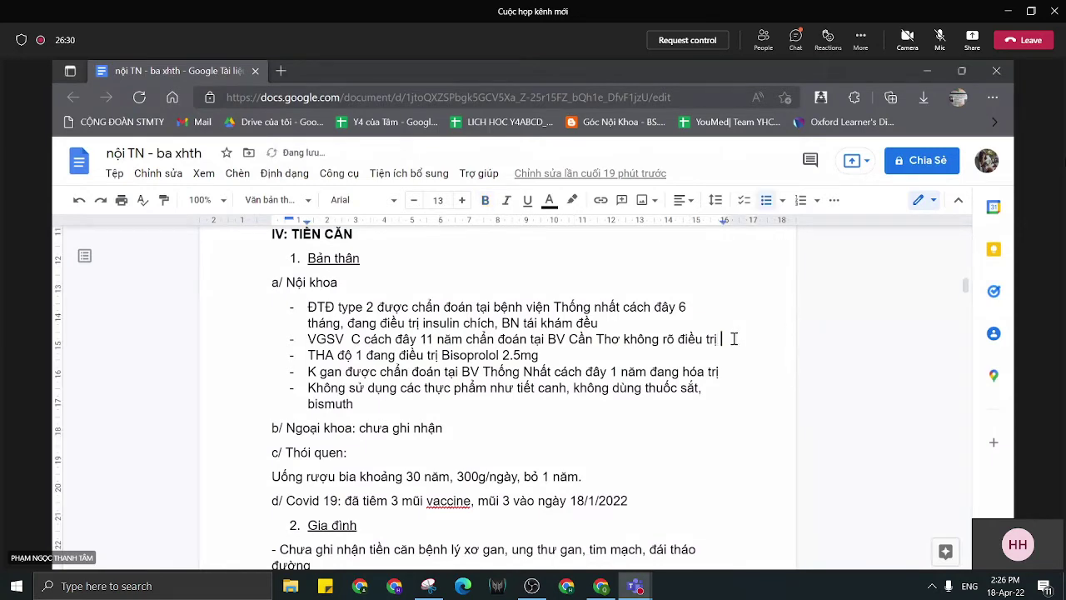
{"action": "type", "text": "(mua "}
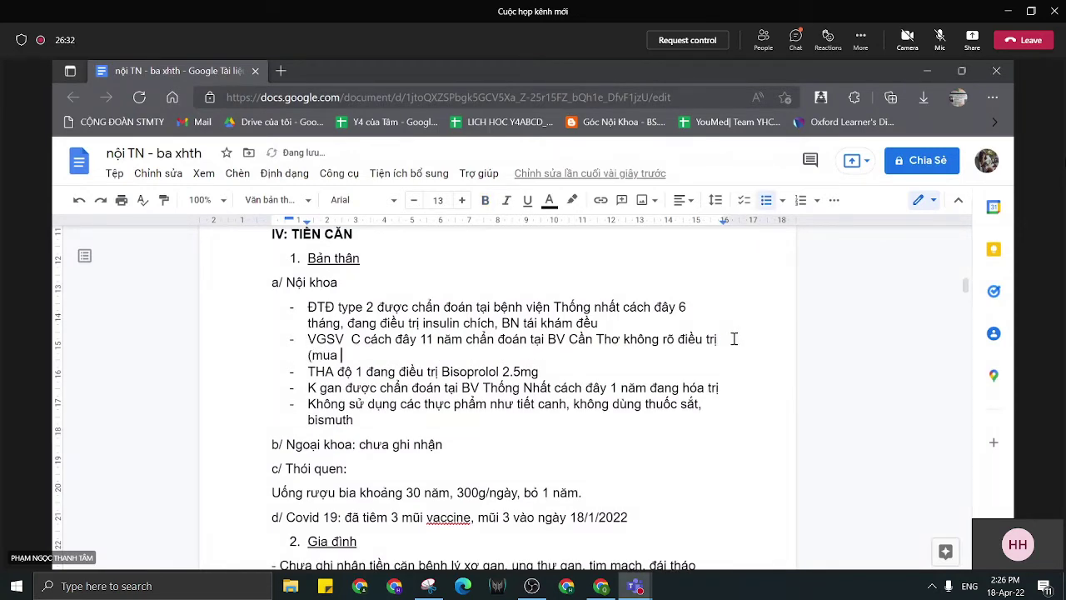
{"action": "type", "text": "lọ thuoocsc"}
{"action": "key", "text": "BackSpace"}
{"action": "key", "text": "BackSpace"}
{"action": "key", "text": "BackSpace"}
{"action": "key", "text": "BackSpace"}
{"action": "key", "text": "BackSpace"}
{"action": "key", "text": "BackSpace"}
{"action": "type", "text": "ốc 5-7t r "}
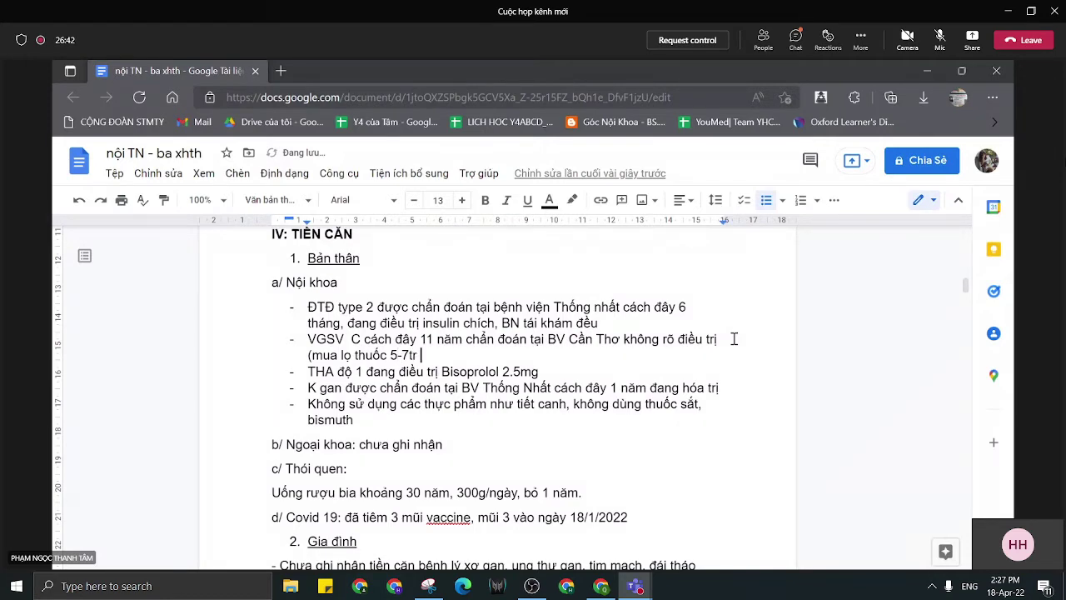
{"action": "type", "text": "uống???)"}
Colour the note added to the VGSV C item red.
{"action": "left_click_drag", "start_coordinate": [478, 356], "coordinate": [303, 357]}
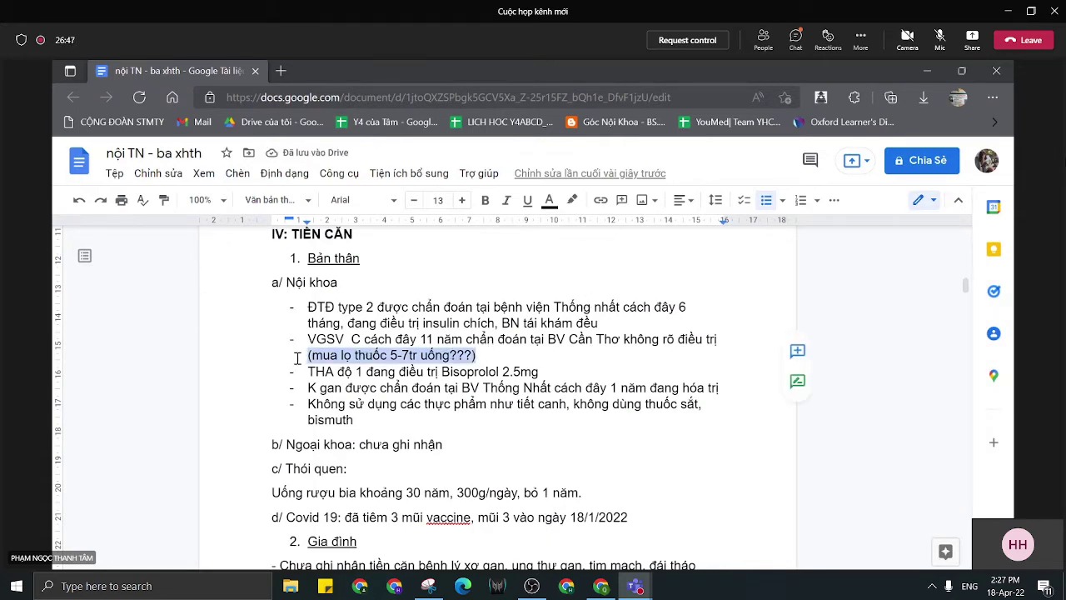
{"action": "left_click", "coordinate": [552, 204]}
{"action": "left_click", "coordinate": [573, 293]}
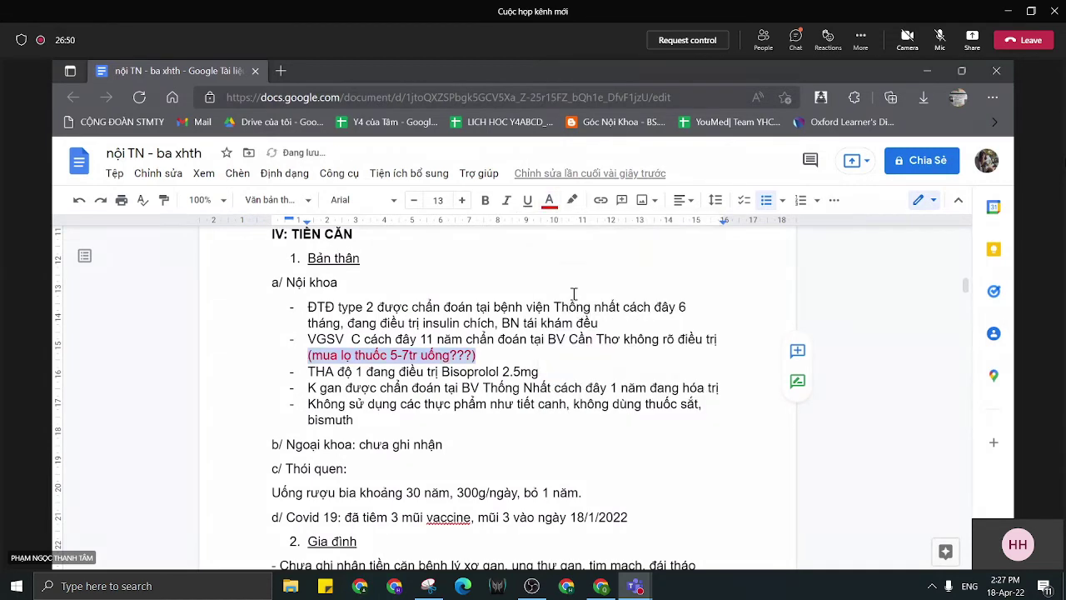
{"action": "left_click", "coordinate": [508, 356]}
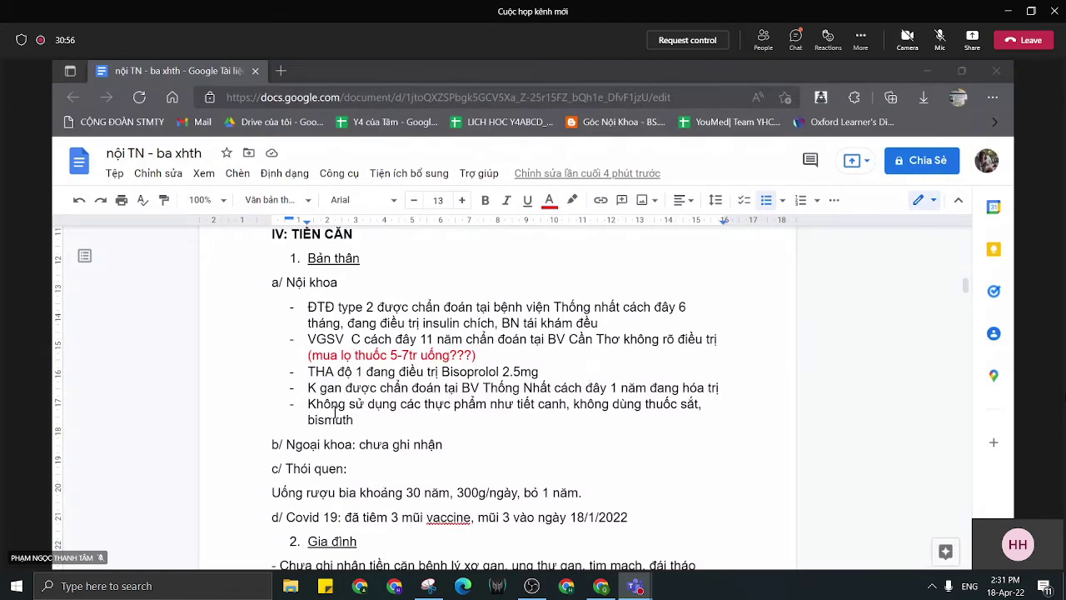
Add the list item "Mua thuốc ở ngoài???" after the bismuth item under Nội khoa and colour its text red.
{"action": "left_click", "coordinate": [359, 421]}
{"action": "key", "text": "Return"}
{"action": "type", "text": "Mua thuốc"}
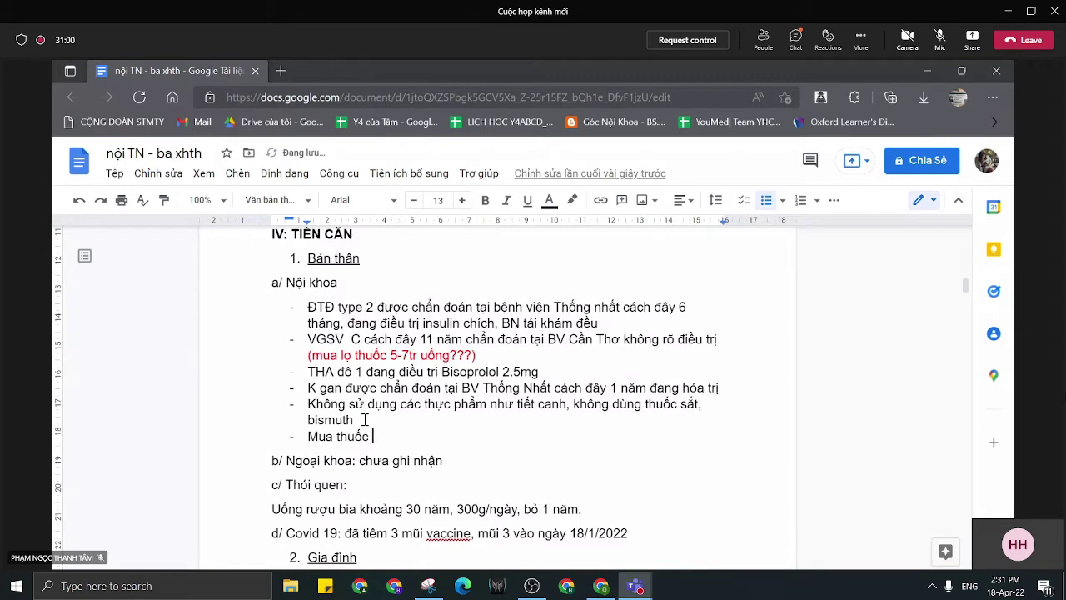
{"action": "type", "text": " ở ngoài???"}
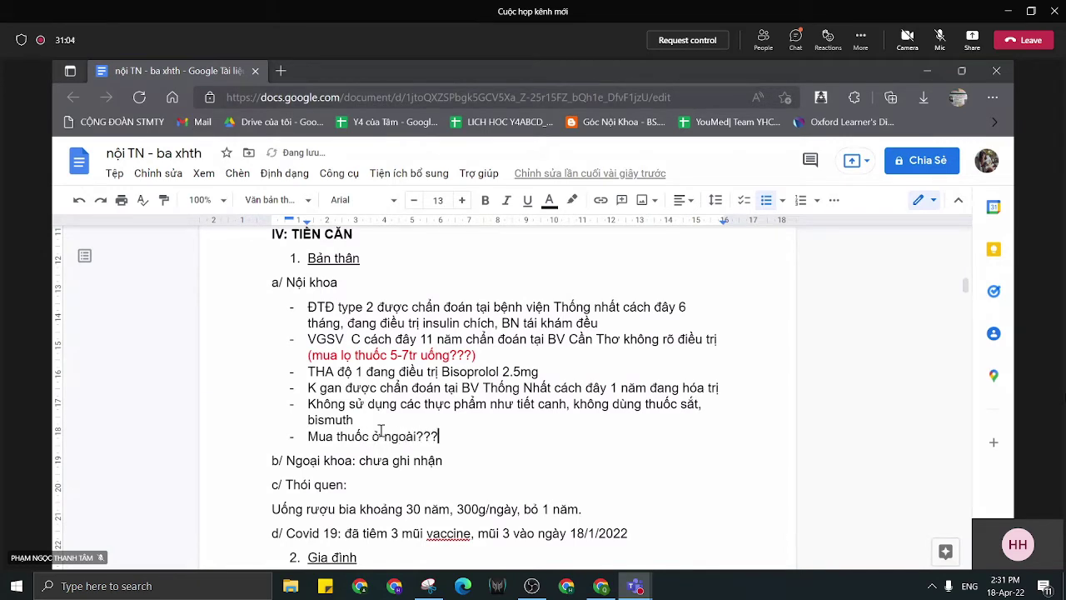
{"action": "left_click_drag", "start_coordinate": [439, 437], "coordinate": [306, 437]}
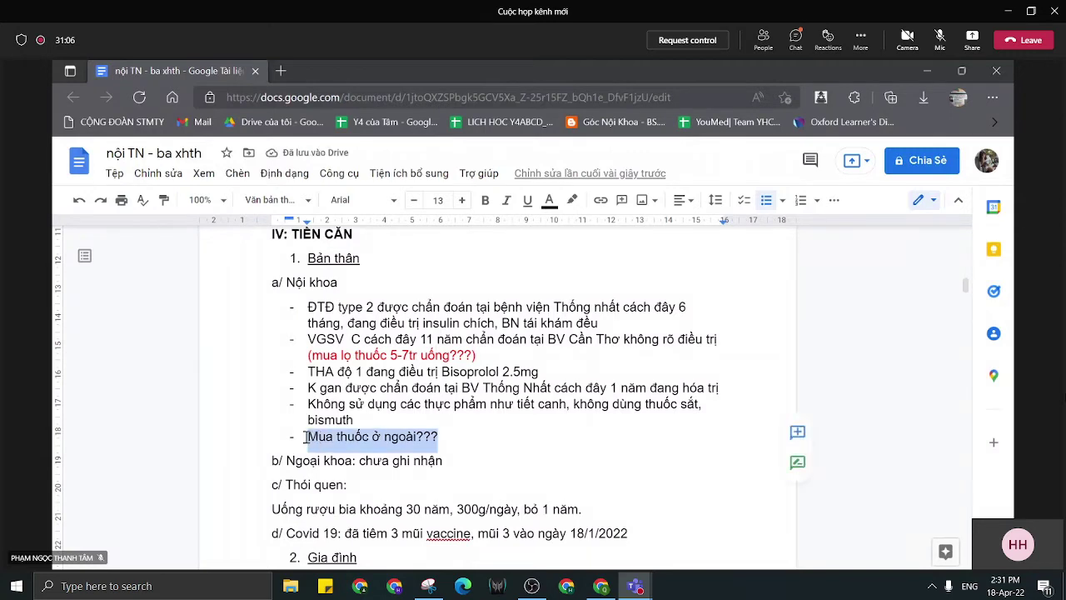
{"action": "left_click", "coordinate": [549, 203]}
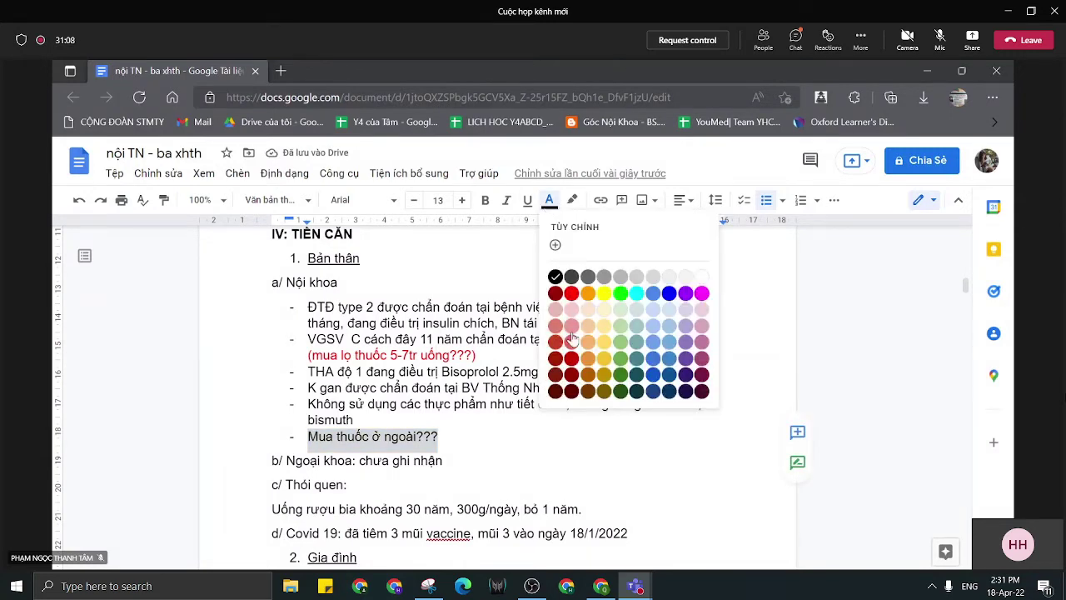
{"action": "left_click", "coordinate": [573, 290]}
{"action": "left_click", "coordinate": [501, 438]}
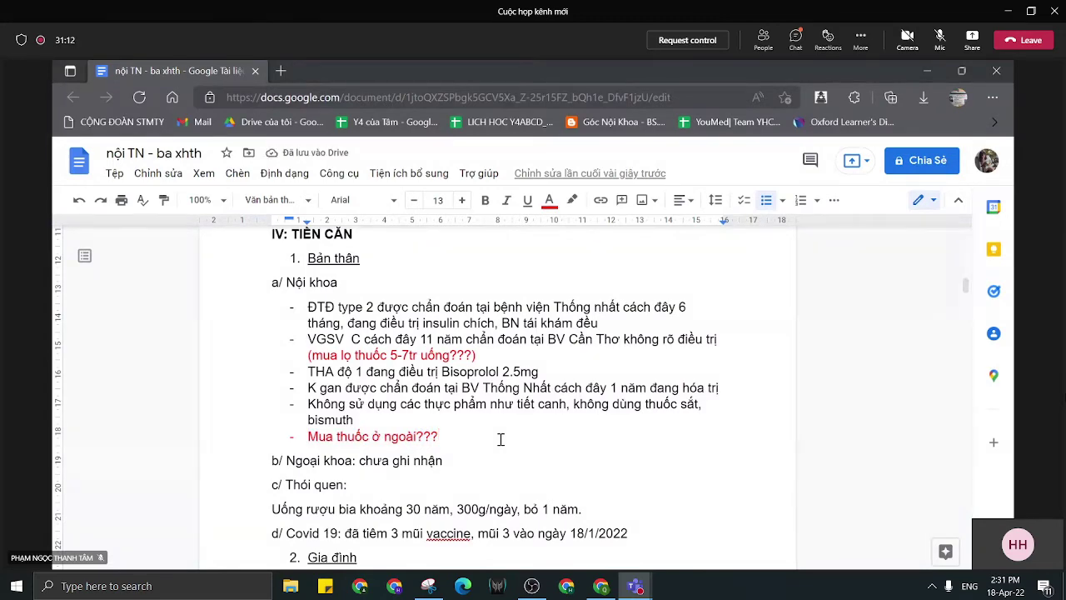
{"action": "scroll", "coordinate": [501, 439], "scroll_direction": "down", "scroll_amount": 2}
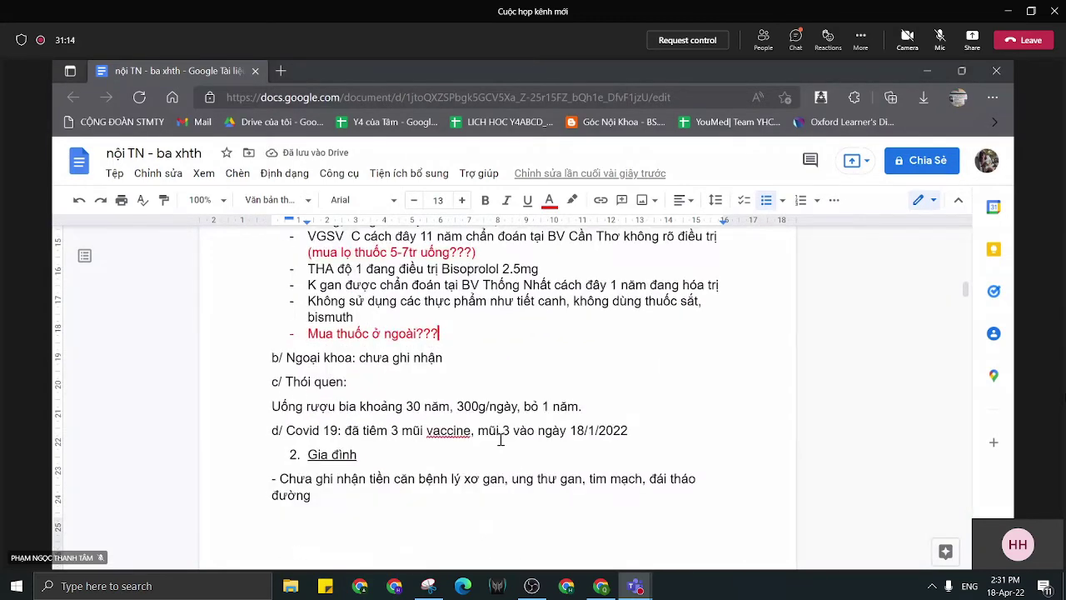
{"action": "scroll", "coordinate": [501, 439], "scroll_direction": "up", "scroll_amount": 1}
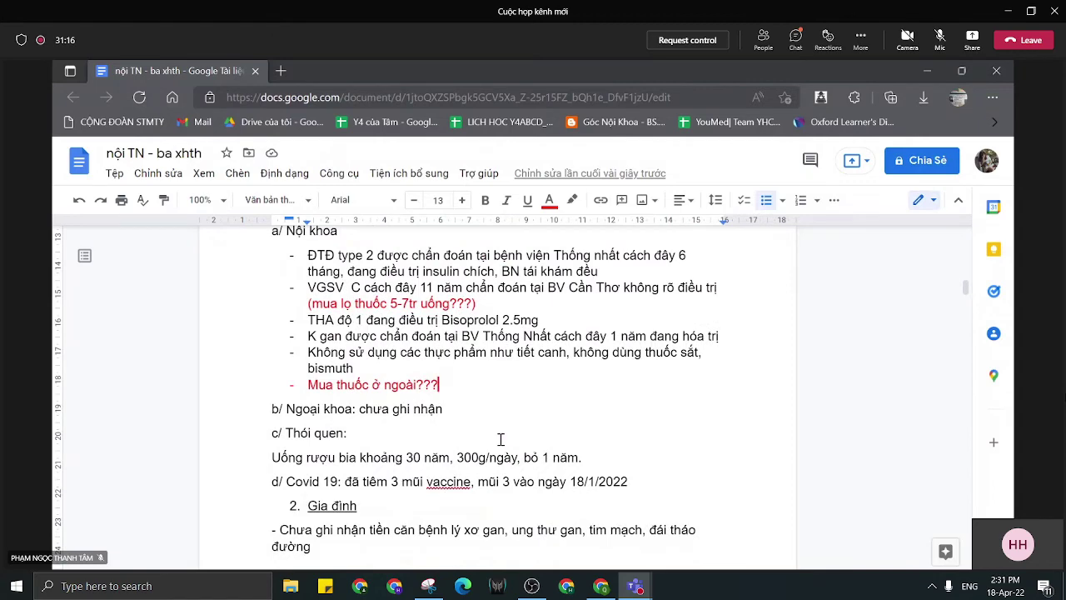
{"action": "scroll", "coordinate": [500, 439], "scroll_direction": "down", "scroll_amount": 5}
{"action": "scroll", "coordinate": [500, 439], "scroll_direction": "down", "scroll_amount": 1}
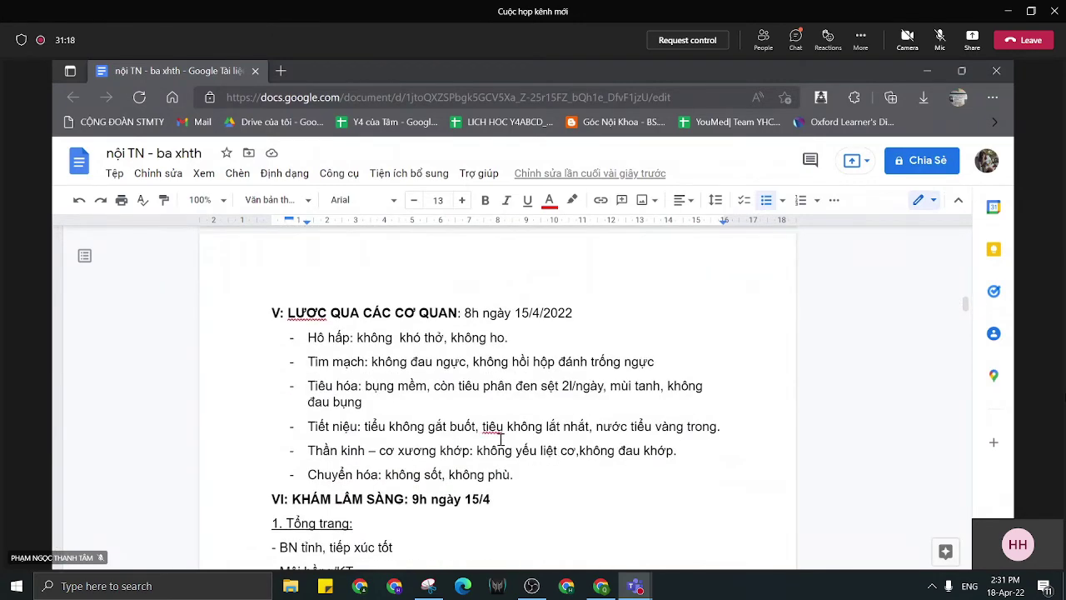
{"action": "scroll", "coordinate": [500, 439], "scroll_direction": "up", "scroll_amount": 7}
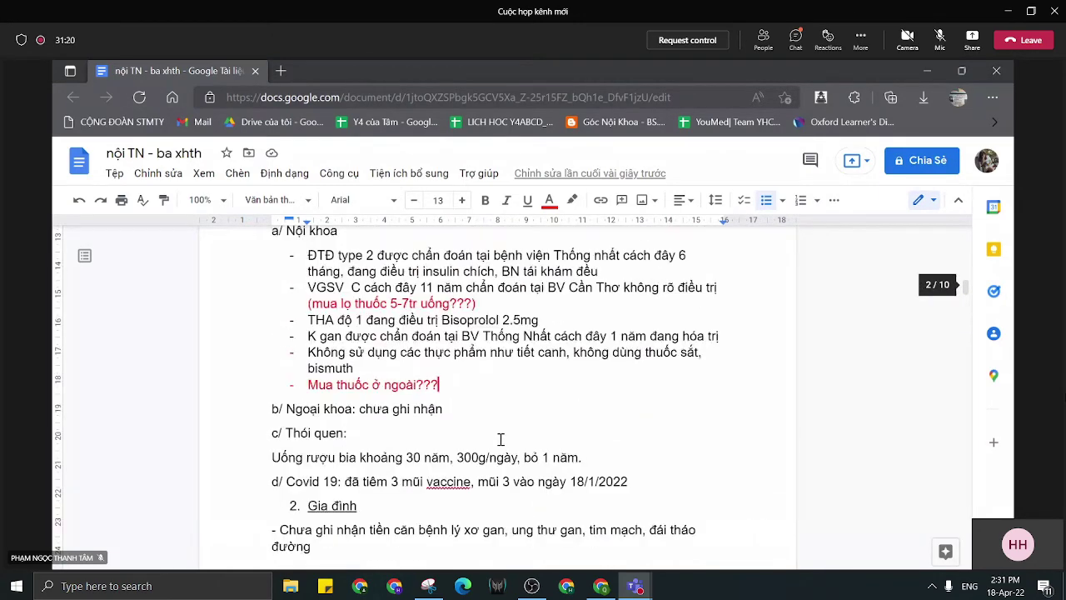
Append ", hết ói." after "không đau bụng" in the Tiêu hóa item of section V: LƯỢC QUA CÁC CƠ QUAN.
{"action": "scroll", "coordinate": [501, 439], "scroll_direction": "up", "scroll_amount": 1}
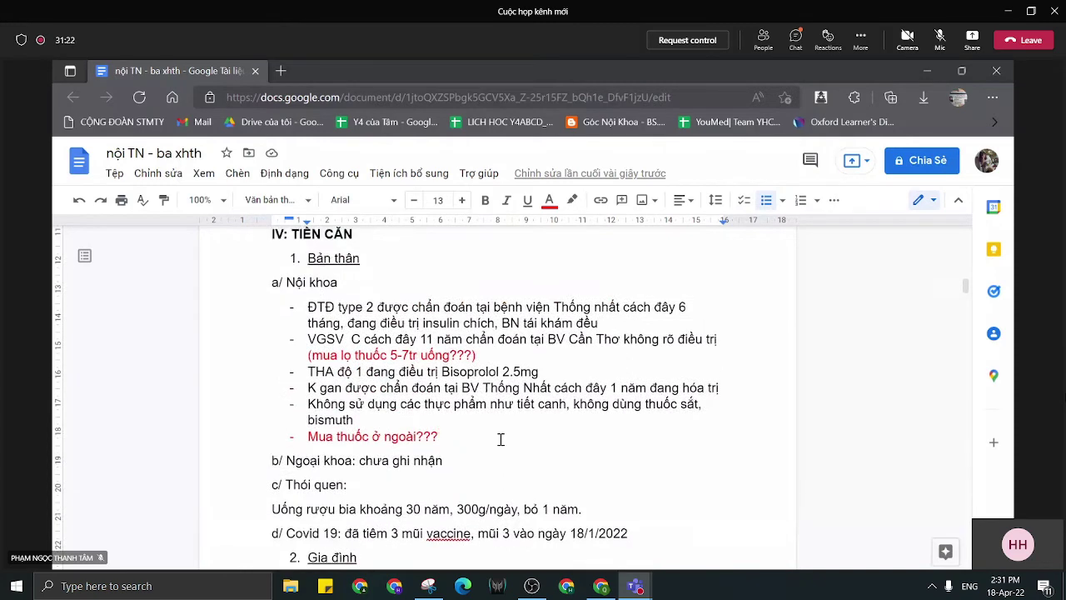
{"action": "left_click", "coordinate": [501, 439]}
{"action": "scroll", "coordinate": [887, 535], "scroll_direction": "down", "scroll_amount": 10}
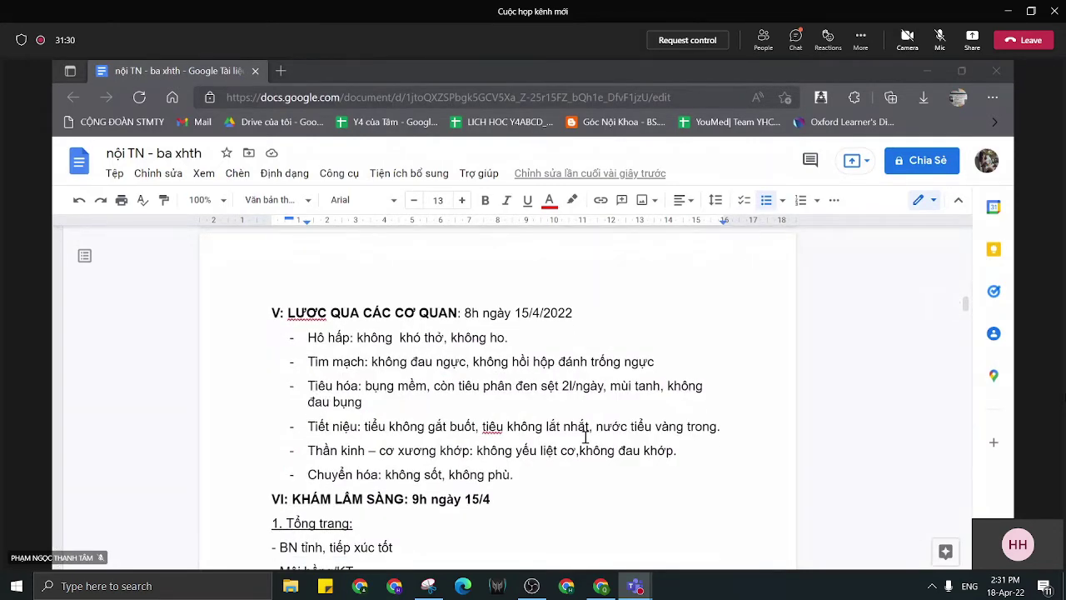
{"action": "scroll", "coordinate": [694, 431], "scroll_direction": "down", "scroll_amount": 1}
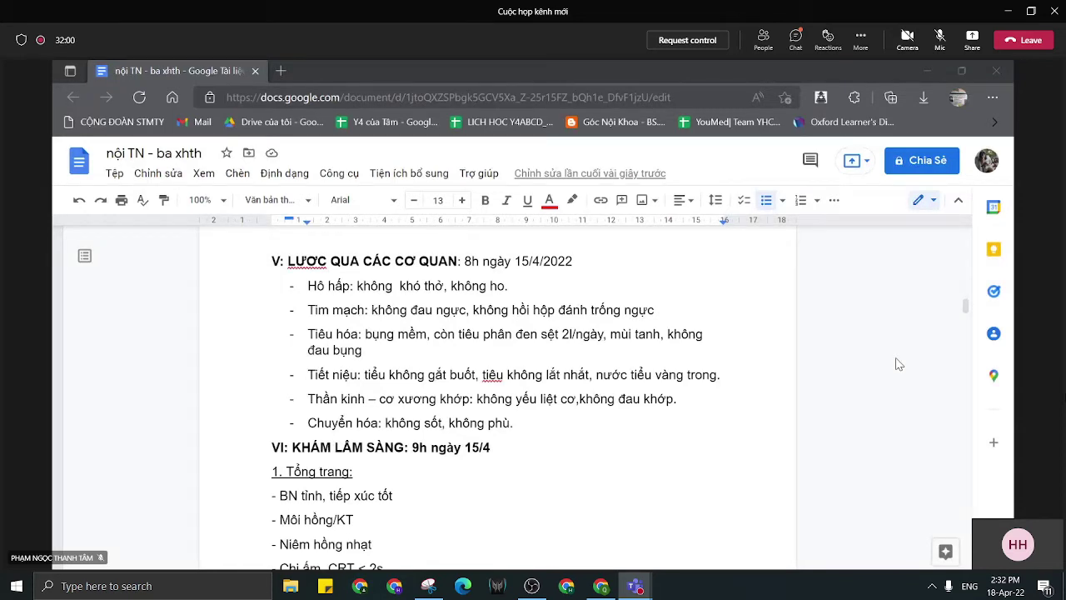
{"action": "double_click", "coordinate": [371, 351]}
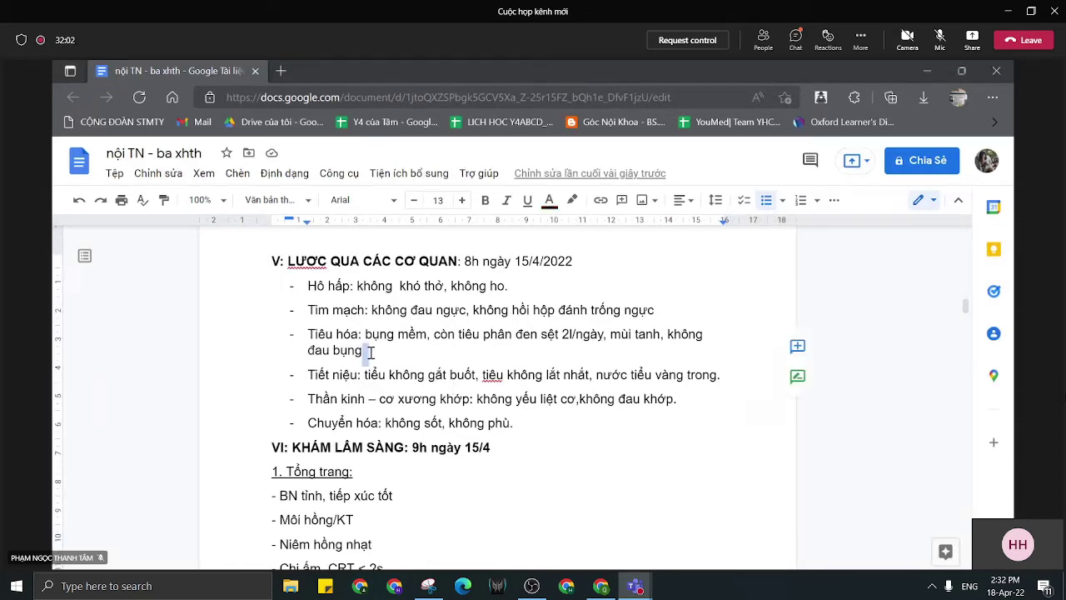
{"action": "type", "text": ", tiết "}
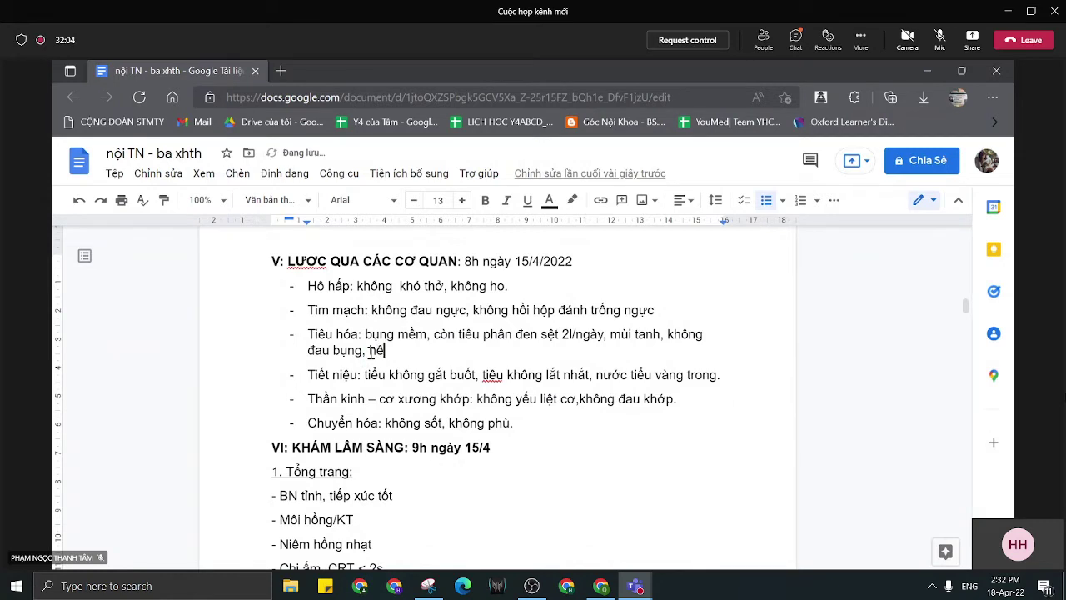
{"action": "type", "text": "ói"}
{"action": "key", "text": "BackSpace"}
{"action": "type", "text": "."}
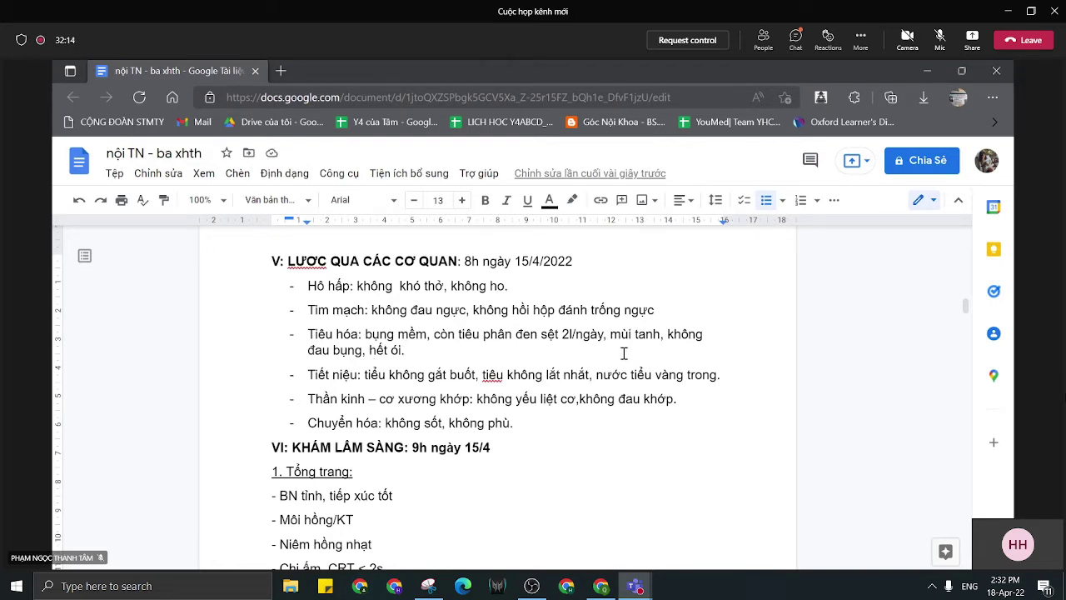
Remove the extra space before "khó thở" in the Hô hấp item of section V.
{"action": "scroll", "coordinate": [625, 353], "scroll_direction": "down", "scroll_amount": 1}
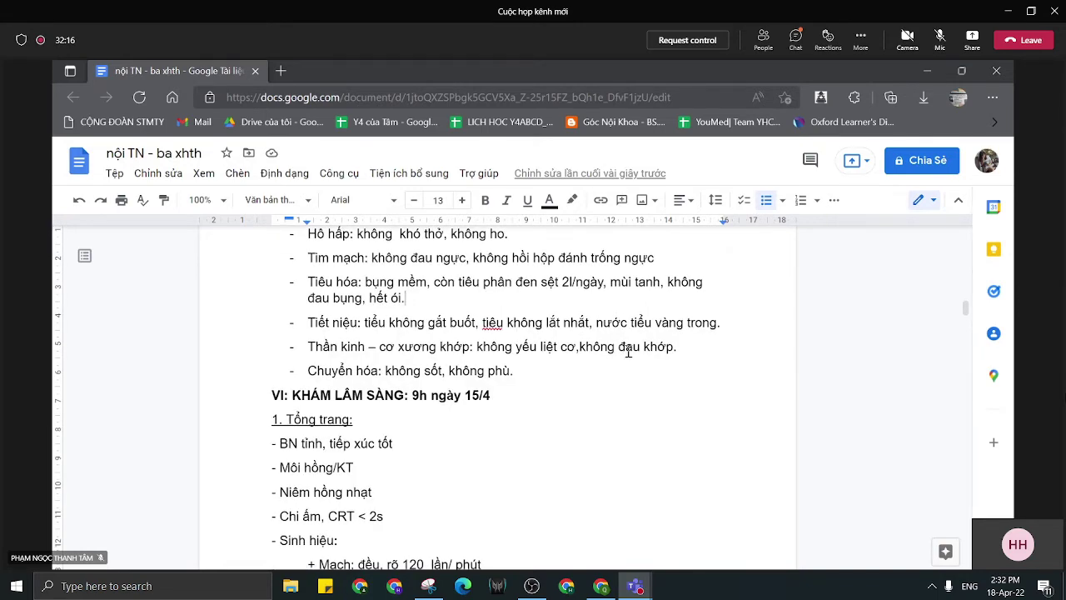
{"action": "mouse_move", "coordinate": [766, 361]}
{"action": "scroll", "coordinate": [767, 361], "scroll_direction": "up", "scroll_amount": 1}
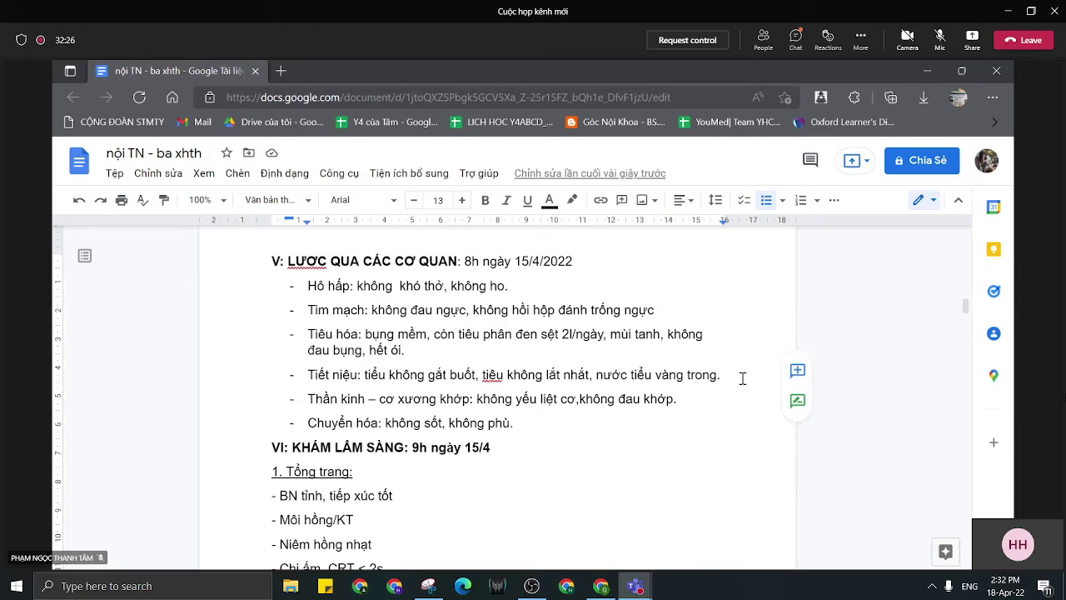
{"action": "left_click", "coordinate": [401, 284]}
{"action": "key", "text": "BackSpace"}
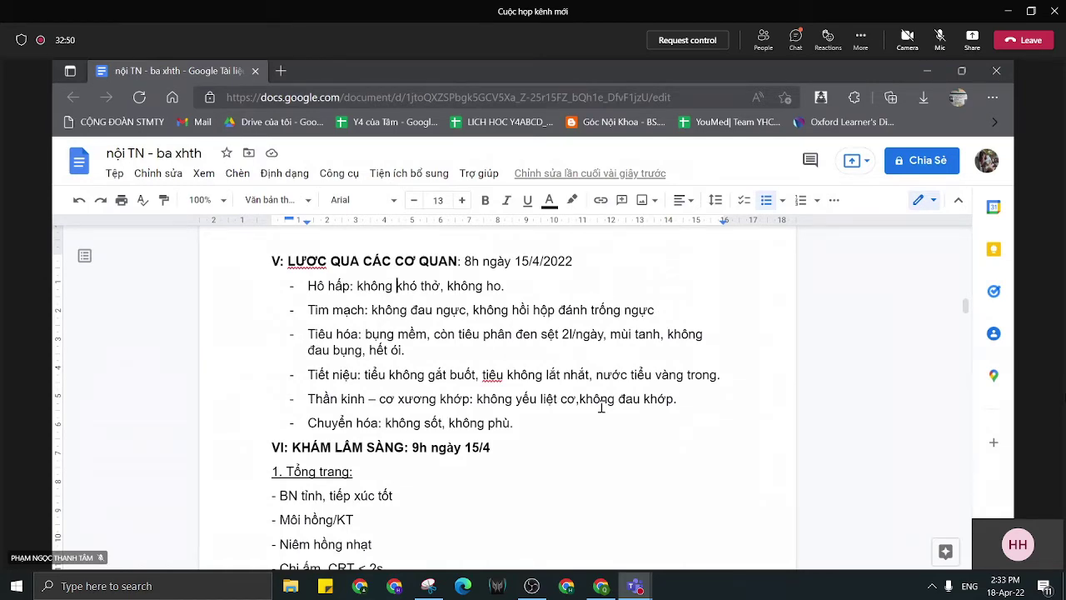
Read the clinical examination in section VI from Tổng trạng through Cơ xương khớp, and check the meeting chat.
{"action": "scroll", "coordinate": [541, 408], "scroll_direction": "down", "scroll_amount": 2}
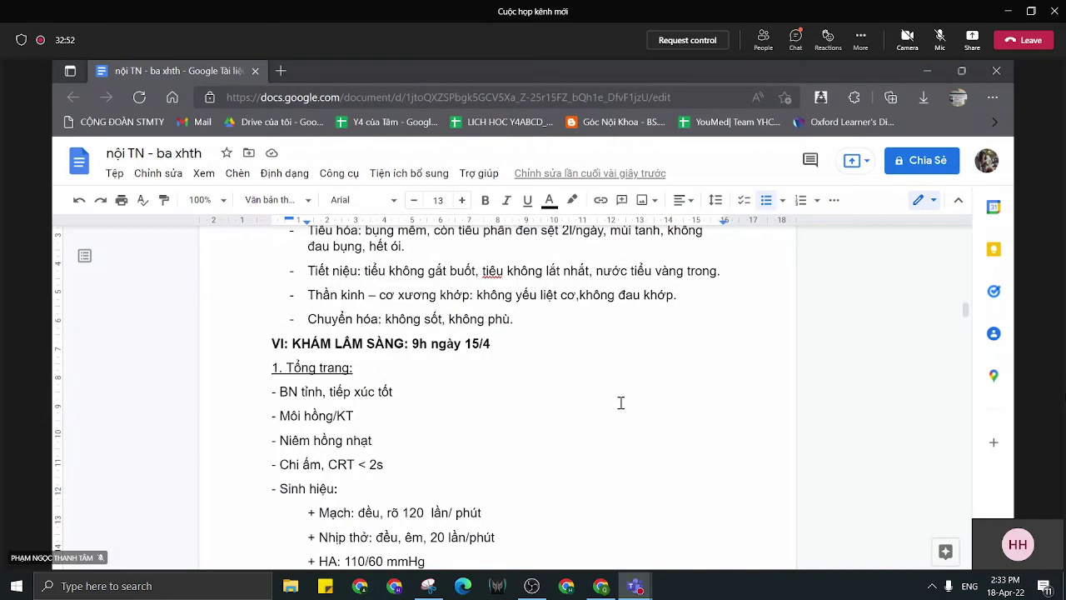
{"action": "scroll", "coordinate": [620, 402], "scroll_direction": "down", "scroll_amount": 2}
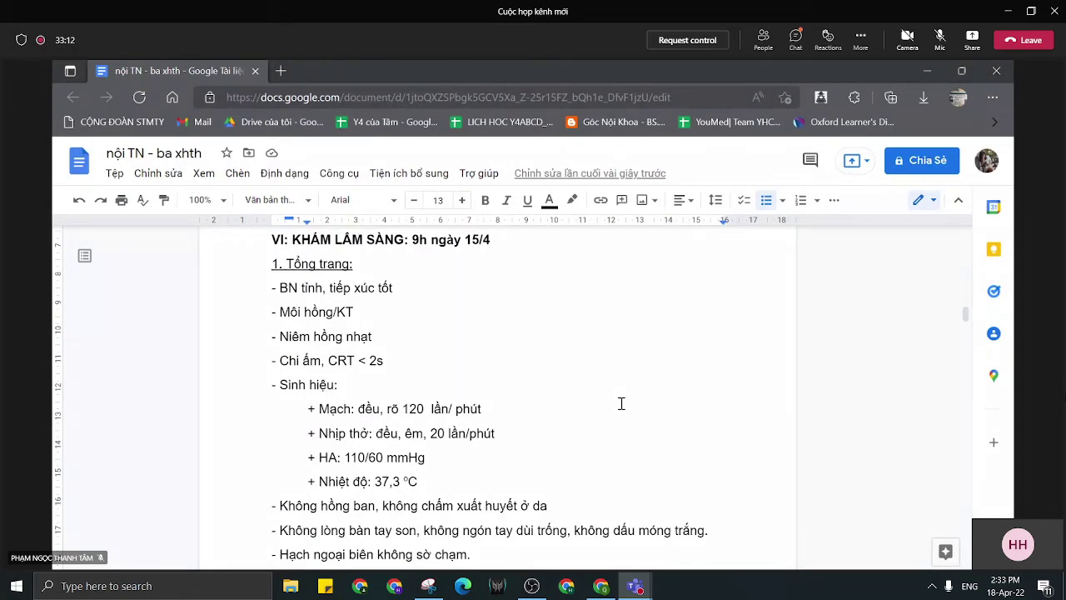
{"action": "scroll", "coordinate": [721, 352], "scroll_direction": "down", "scroll_amount": 1}
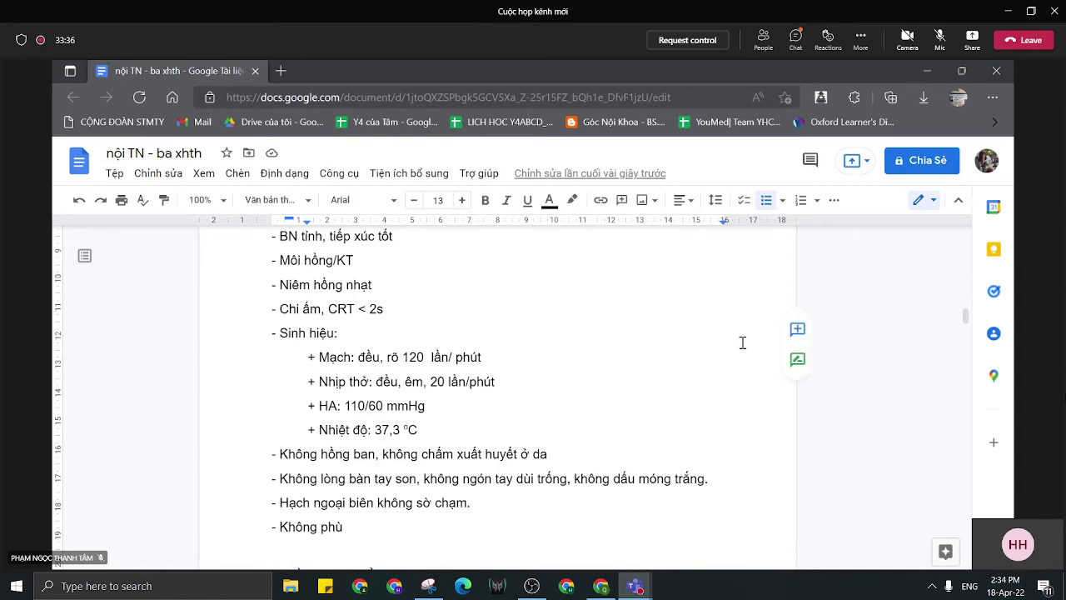
{"action": "scroll", "coordinate": [742, 342], "scroll_direction": "down", "scroll_amount": 5}
{"action": "scroll", "coordinate": [742, 342], "scroll_direction": "down", "scroll_amount": 3}
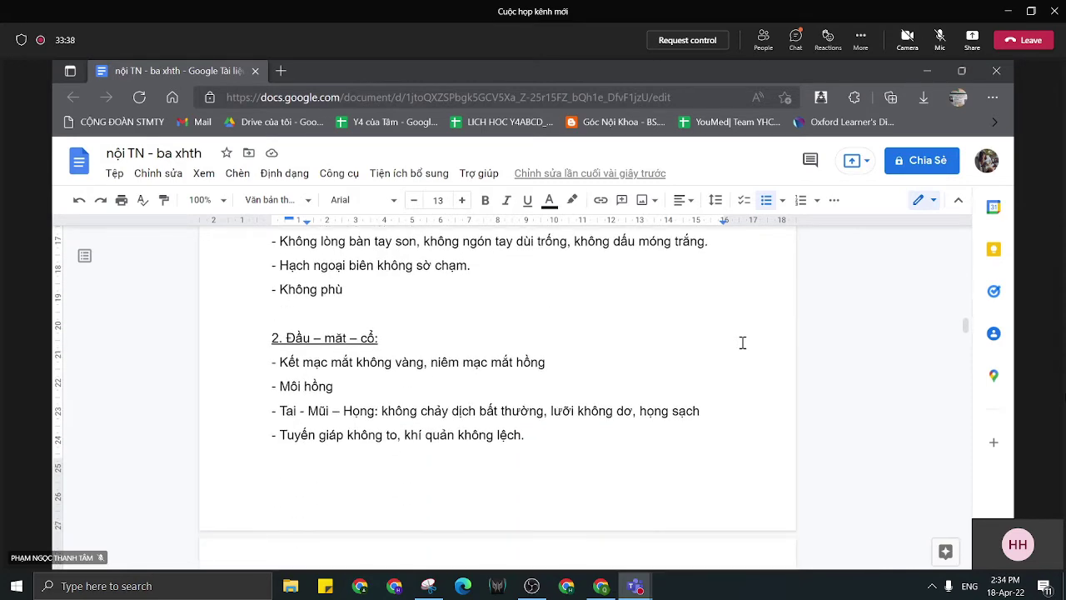
{"action": "scroll", "coordinate": [742, 342], "scroll_direction": "down", "scroll_amount": 1}
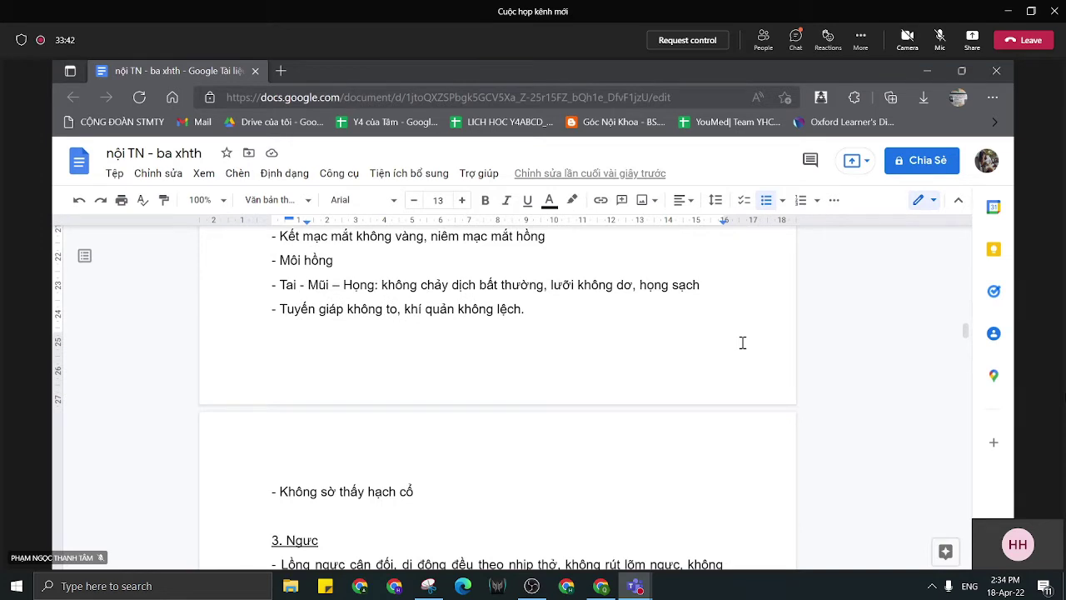
{"action": "left_click", "coordinate": [743, 343]}
{"action": "scroll", "coordinate": [744, 342], "scroll_direction": "down", "scroll_amount": 2}
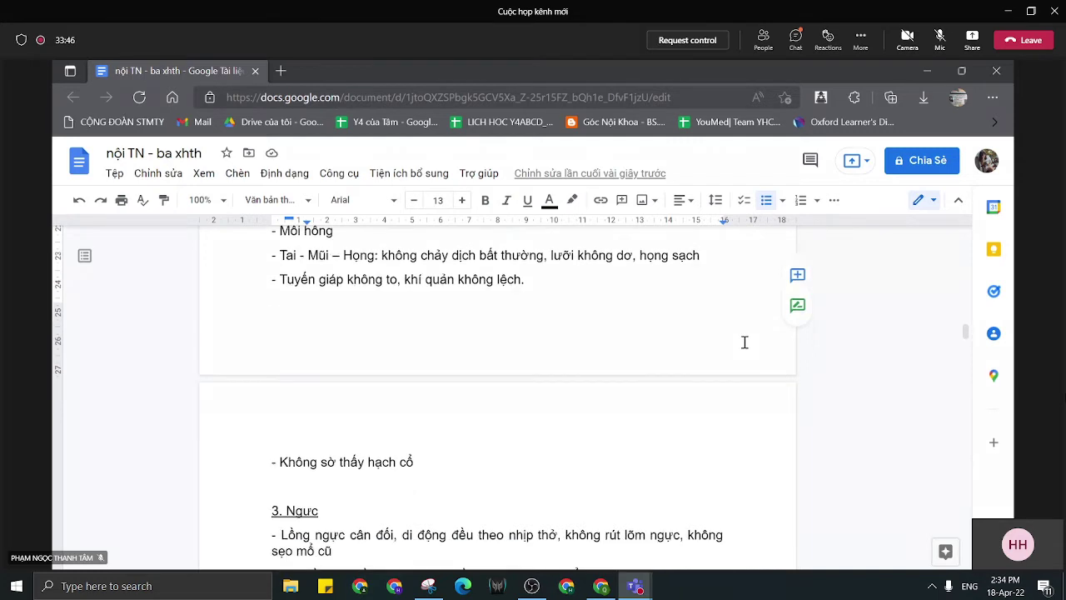
{"action": "scroll", "coordinate": [745, 343], "scroll_direction": "down", "scroll_amount": 3}
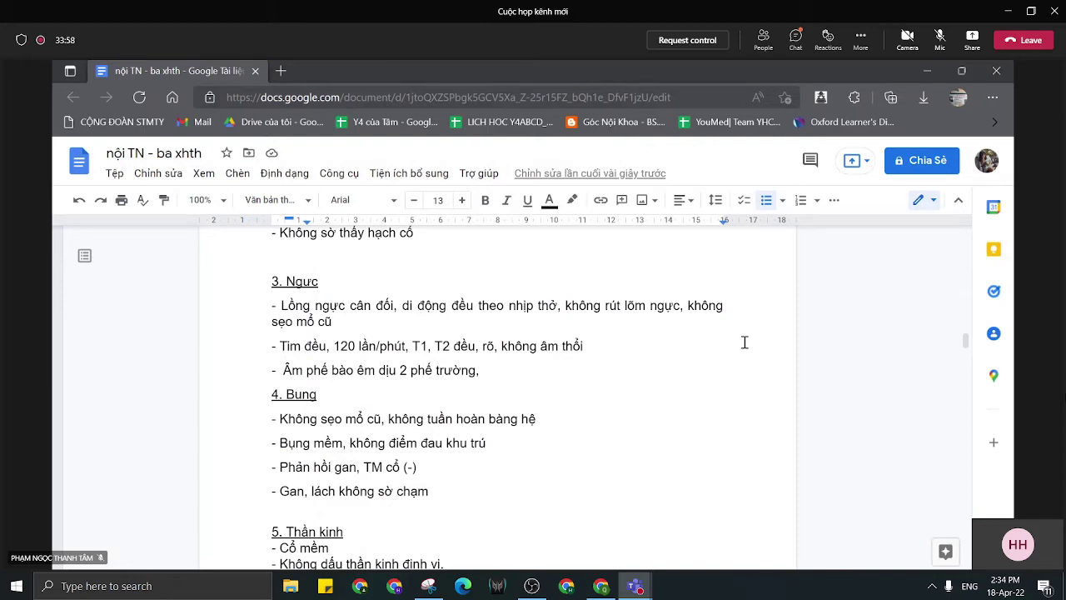
{"action": "scroll", "coordinate": [669, 333], "scroll_direction": "down", "scroll_amount": 3}
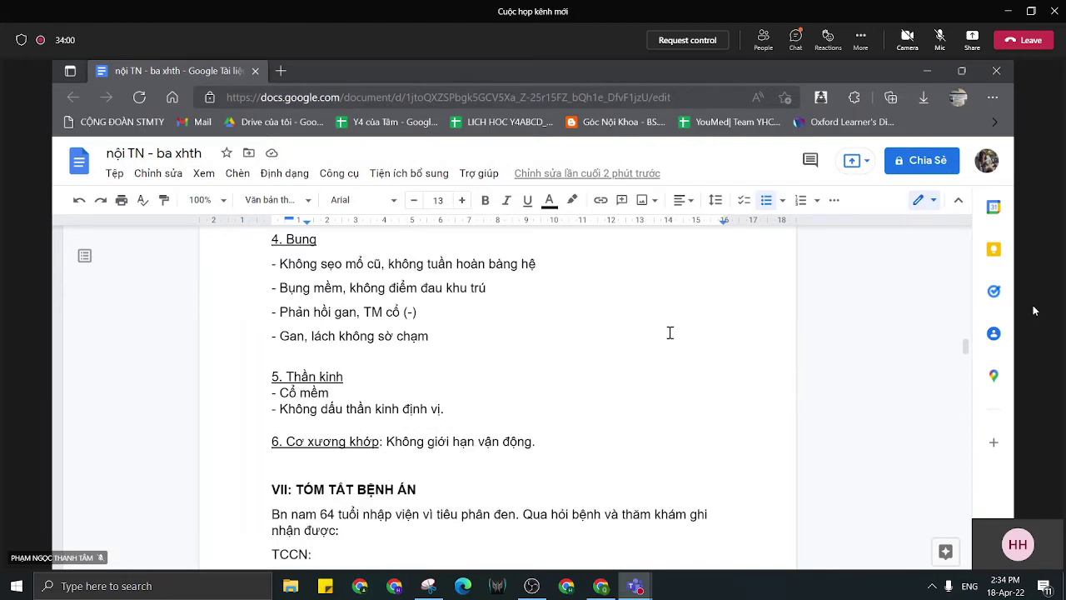
{"action": "scroll", "coordinate": [670, 332], "scroll_direction": "down", "scroll_amount": 3}
{"action": "scroll", "coordinate": [674, 334], "scroll_direction": "up", "scroll_amount": 6}
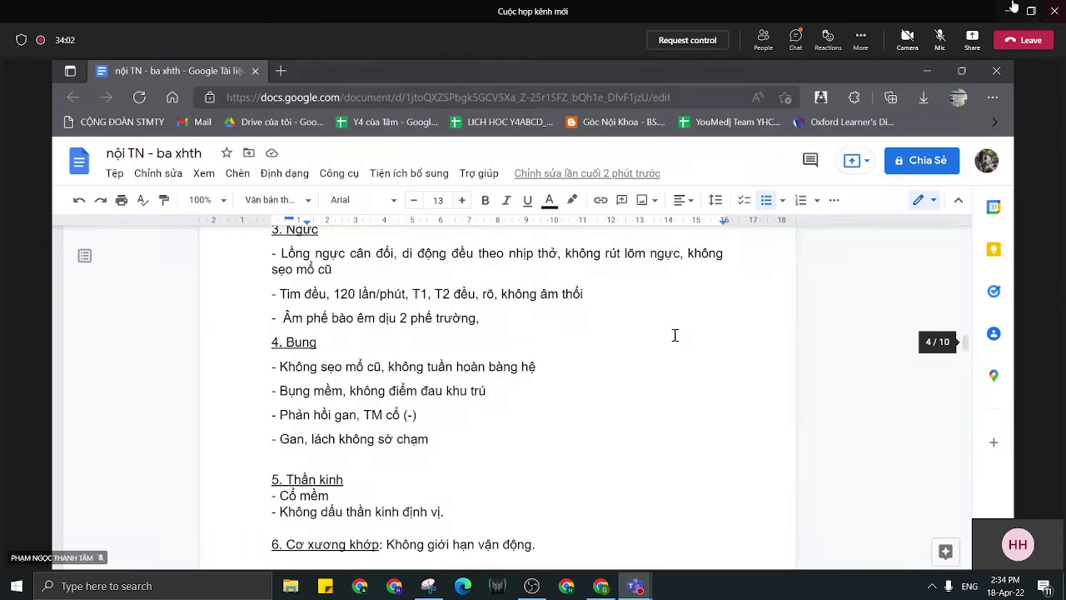
{"action": "left_click", "coordinate": [796, 44]}
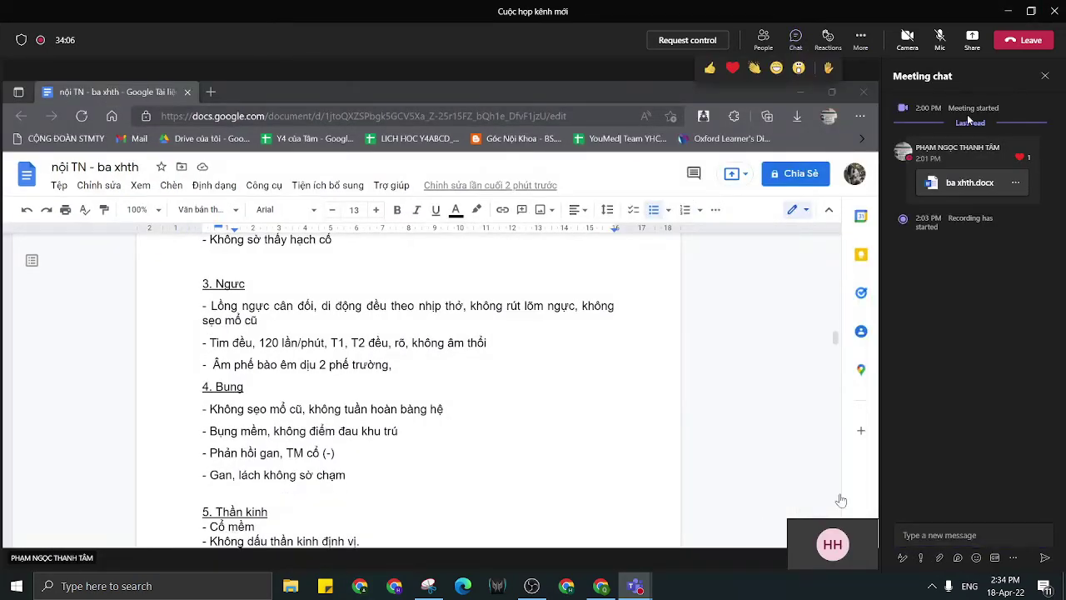
{"action": "left_click", "coordinate": [799, 43]}
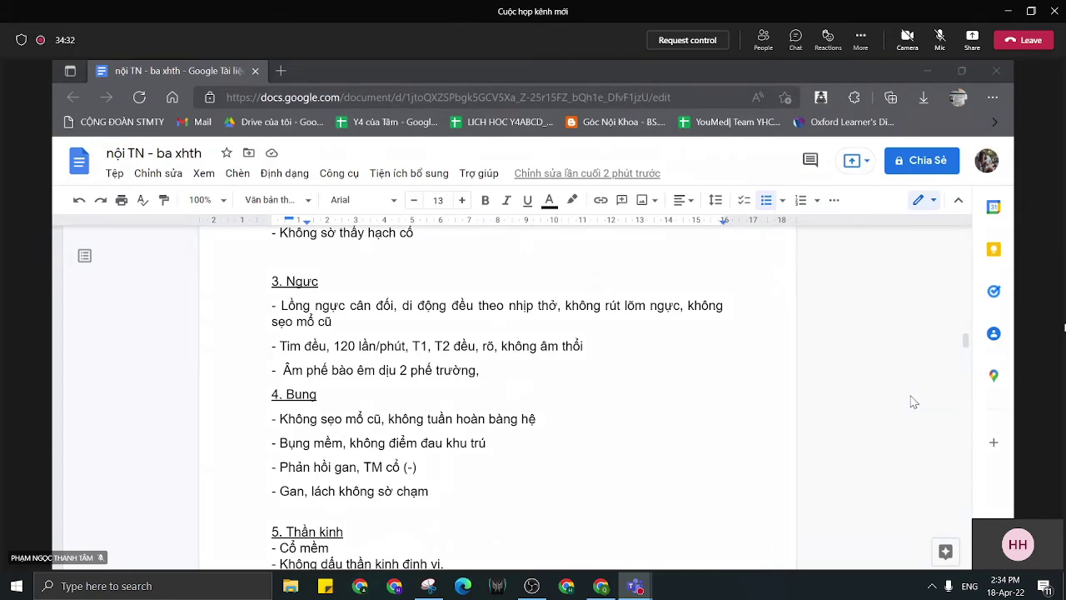
Insert "N1" after "tiêu phân đen" in the opening sentence of section VII: TÓM TẮT BỆNH ÁN.
{"action": "scroll", "coordinate": [898, 371], "scroll_direction": "down", "scroll_amount": 5}
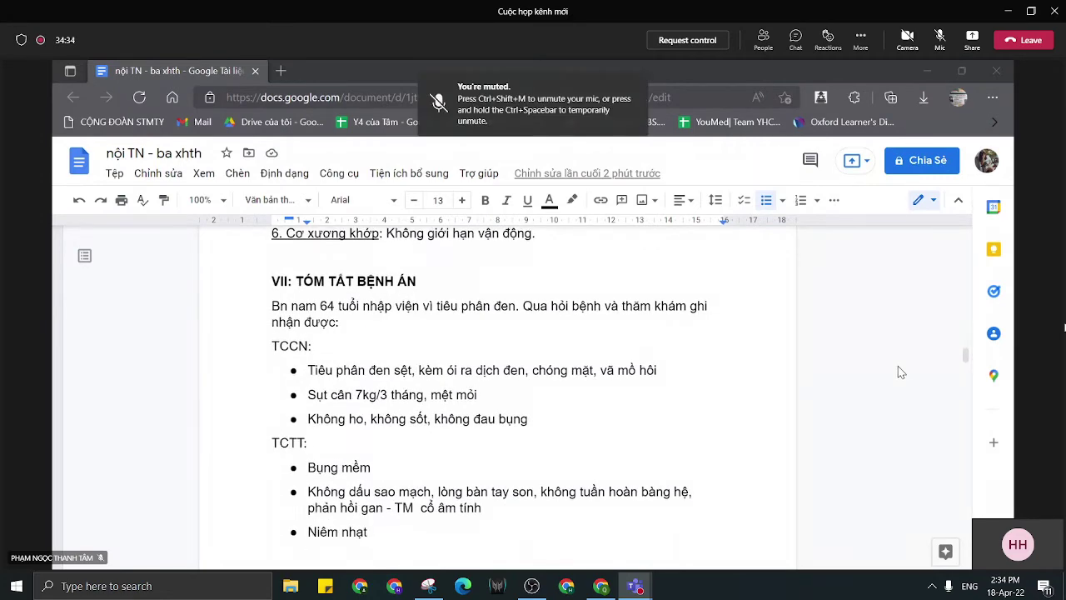
{"action": "scroll", "coordinate": [898, 366], "scroll_direction": "down", "scroll_amount": 1}
{"action": "scroll", "coordinate": [897, 372], "scroll_direction": "up", "scroll_amount": 1}
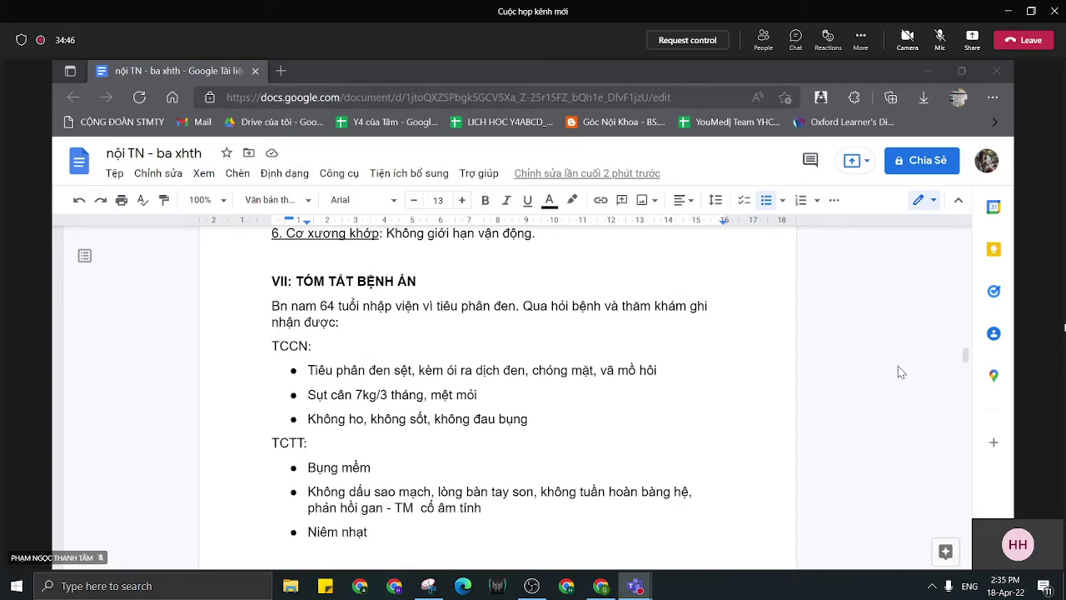
{"action": "left_click", "coordinate": [514, 312]}
{"action": "type", "text": ","}
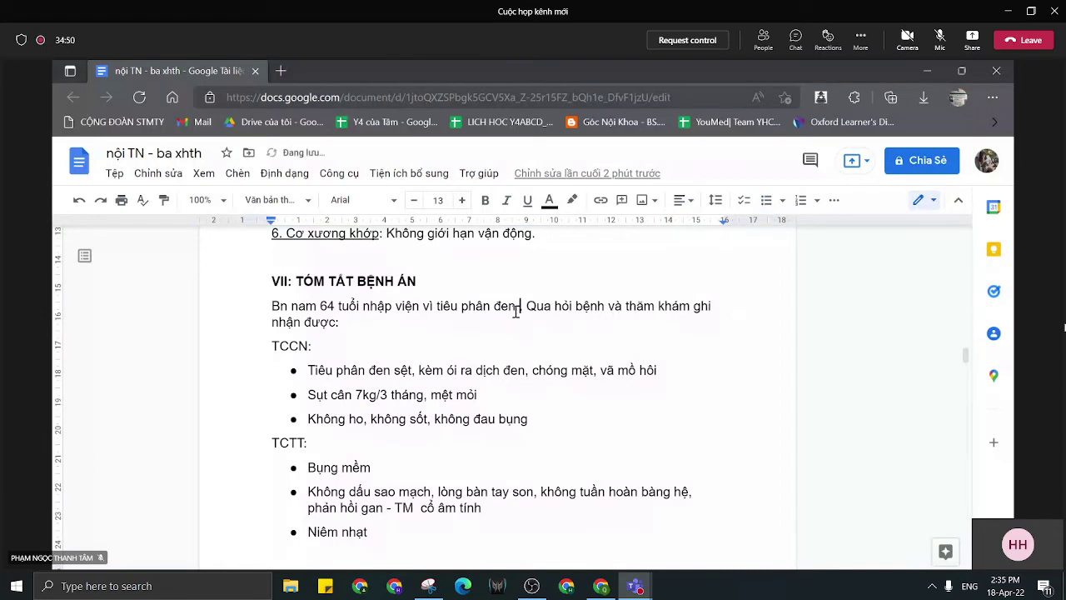
{"action": "type", "text": " N1"}
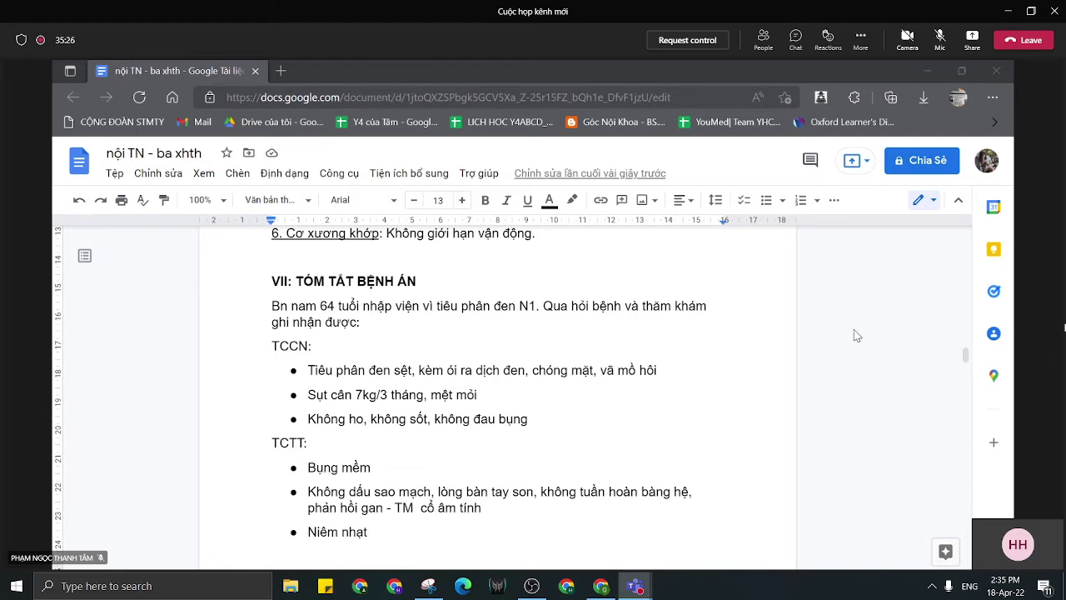
Compare the TCCN and TCTT findings in the section VII summary with the problem list in section VIII and the examination findings.
{"action": "scroll", "coordinate": [699, 317], "scroll_direction": "down", "scroll_amount": 3}
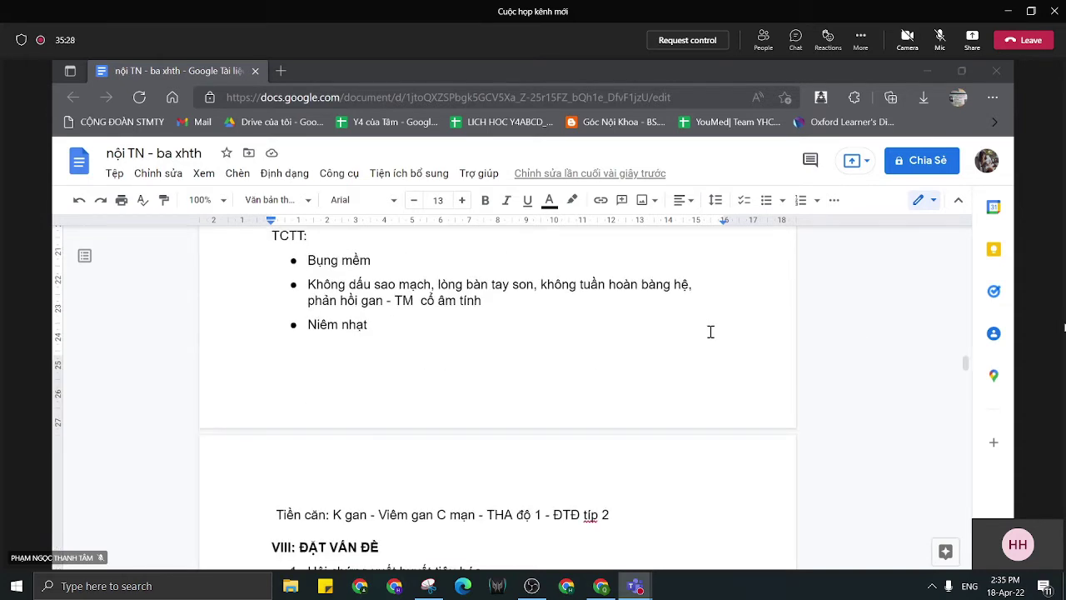
{"action": "left_click", "coordinate": [752, 292]}
{"action": "scroll", "coordinate": [754, 291], "scroll_direction": "down", "scroll_amount": 2}
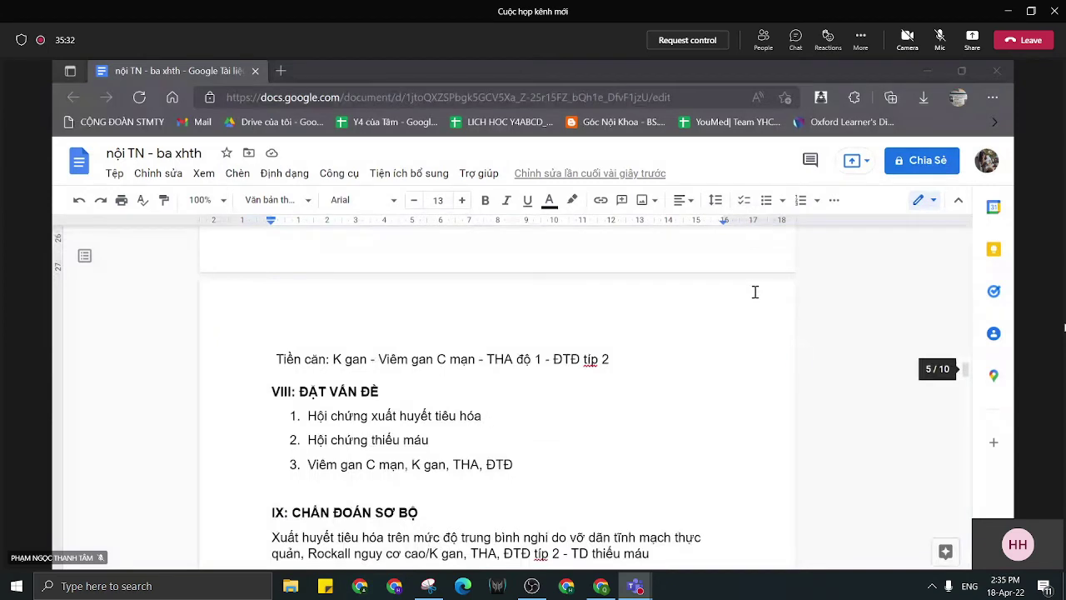
{"action": "left_click", "coordinate": [755, 290]}
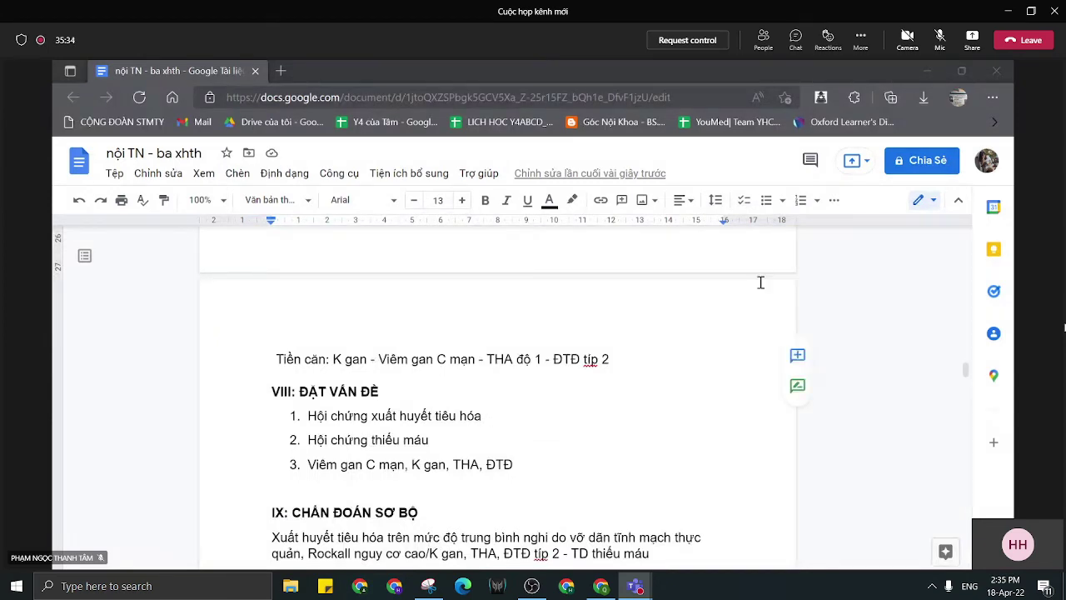
{"action": "scroll", "coordinate": [760, 282], "scroll_direction": "up", "scroll_amount": 3}
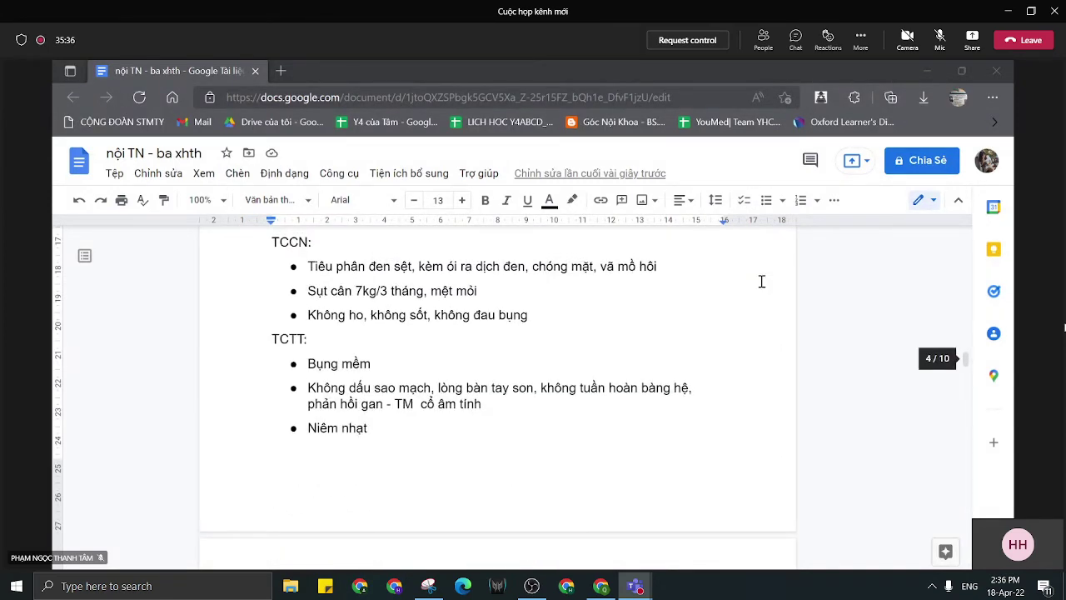
{"action": "scroll", "coordinate": [761, 281], "scroll_direction": "down", "scroll_amount": 1}
{"action": "scroll", "coordinate": [762, 281], "scroll_direction": "up", "scroll_amount": 3}
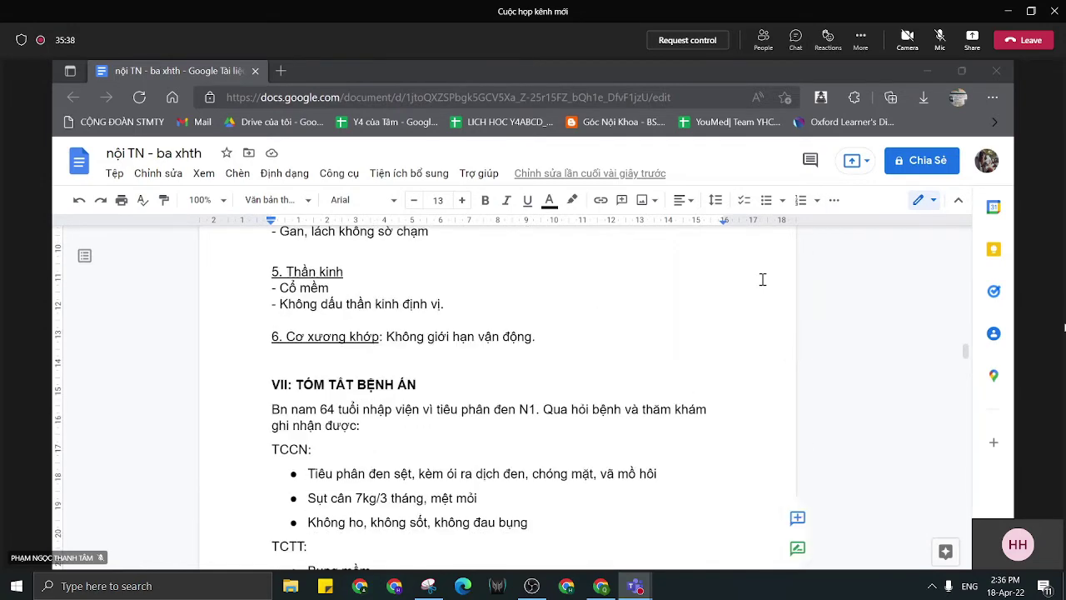
{"action": "scroll", "coordinate": [762, 279], "scroll_direction": "up", "scroll_amount": 4}
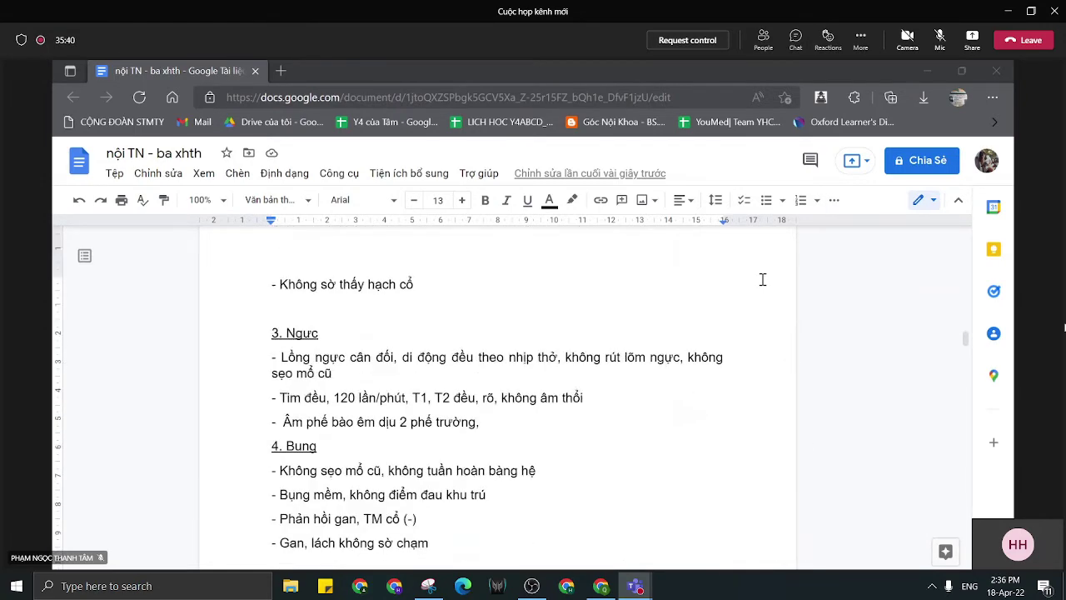
{"action": "scroll", "coordinate": [762, 279], "scroll_direction": "down", "scroll_amount": 5}
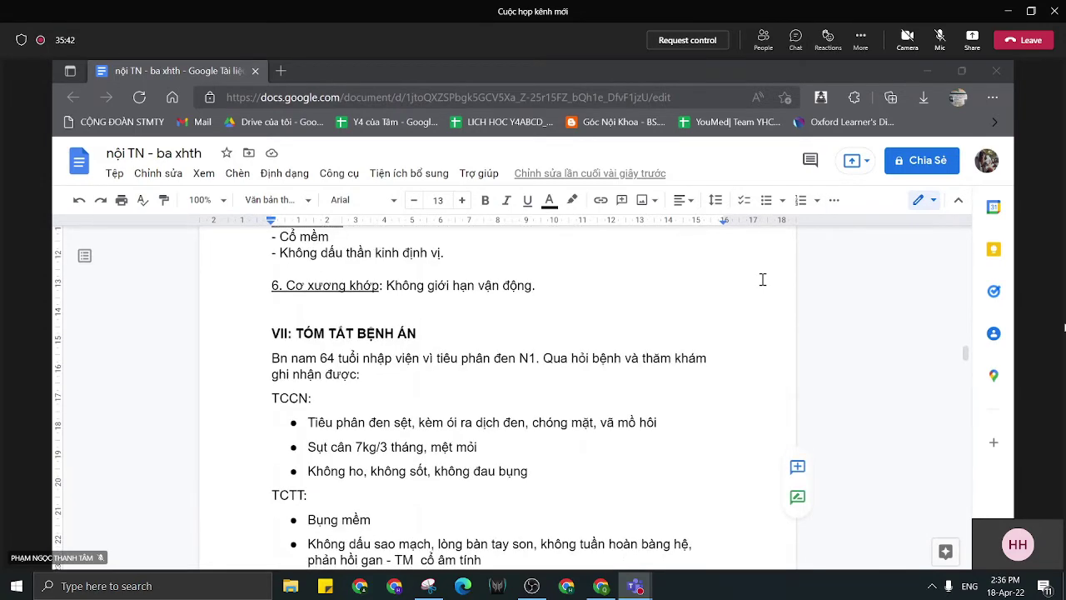
{"action": "scroll", "coordinate": [774, 287], "scroll_direction": "down", "scroll_amount": 2}
Add a new first bullet "M: 100l/p, HA:" to the TCTT list in section VII.
{"action": "left_click", "coordinate": [309, 365]}
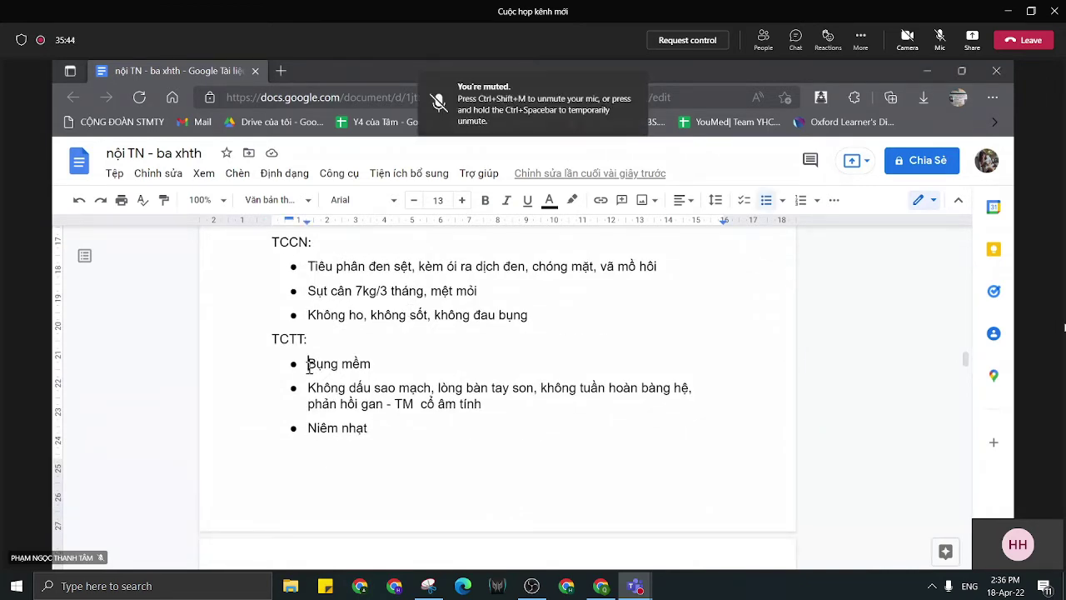
{"action": "key", "text": "Return"}
{"action": "key", "text": "Up"}
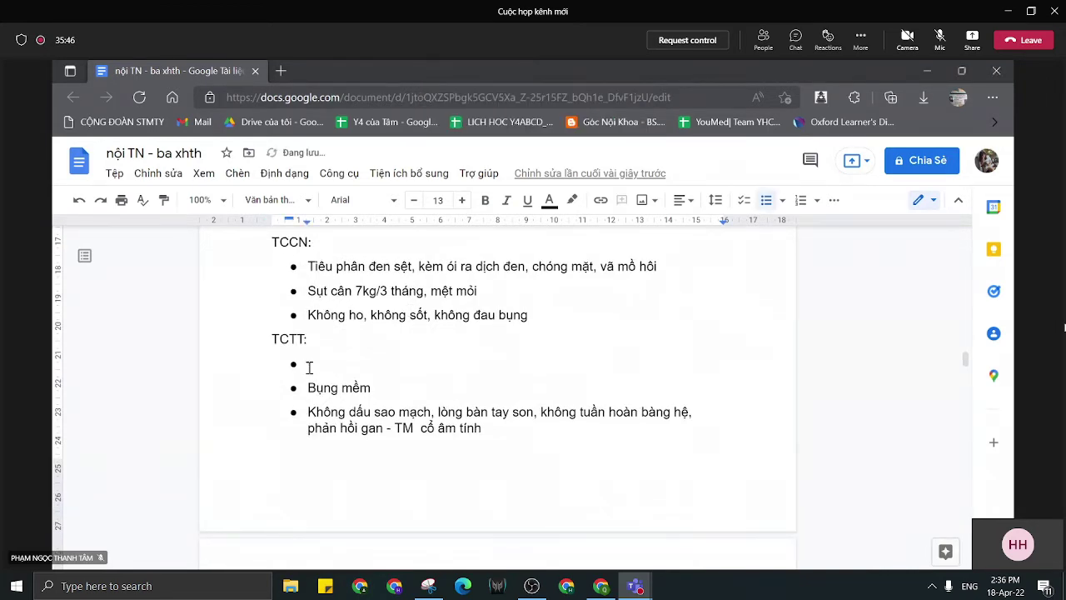
{"action": "type", "text": "M: 100l/p , HA:"}
Review the TCTT findings and Tiền căn line of section VII against the problem list in section VIII and the diagnoses in sections IX and X.
{"action": "scroll", "coordinate": [579, 281], "scroll_direction": "down", "scroll_amount": 3}
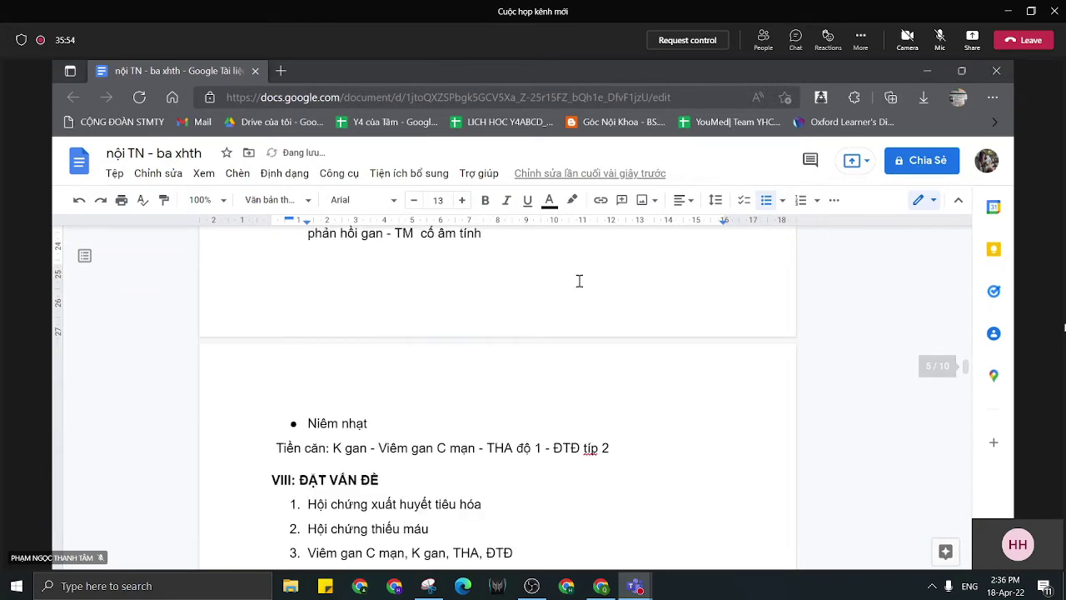
{"action": "scroll", "coordinate": [580, 281], "scroll_direction": "down", "scroll_amount": 5}
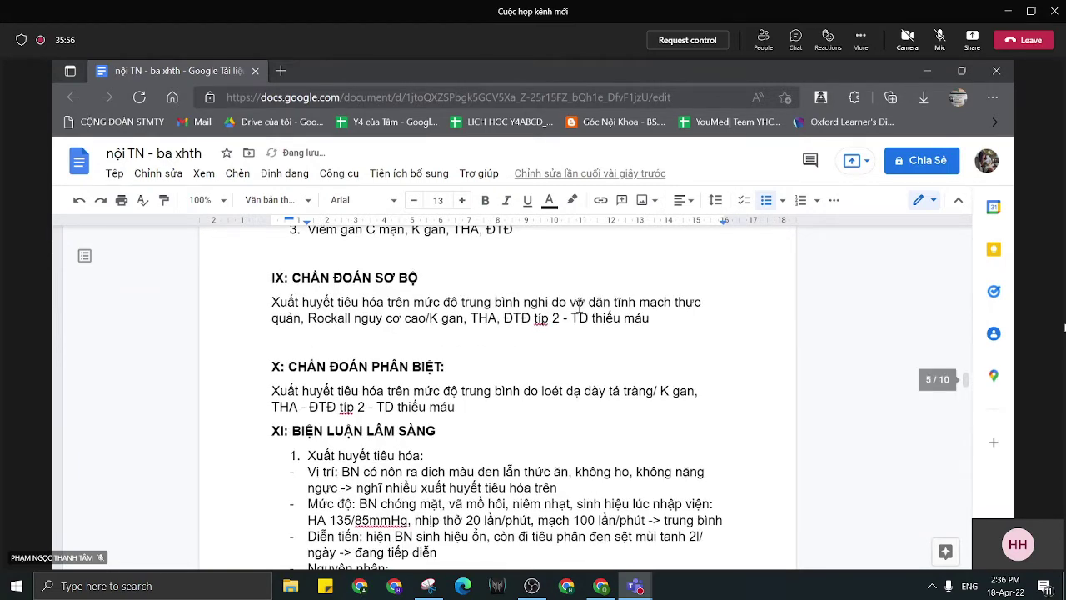
{"action": "scroll", "coordinate": [581, 305], "scroll_direction": "up", "scroll_amount": 8}
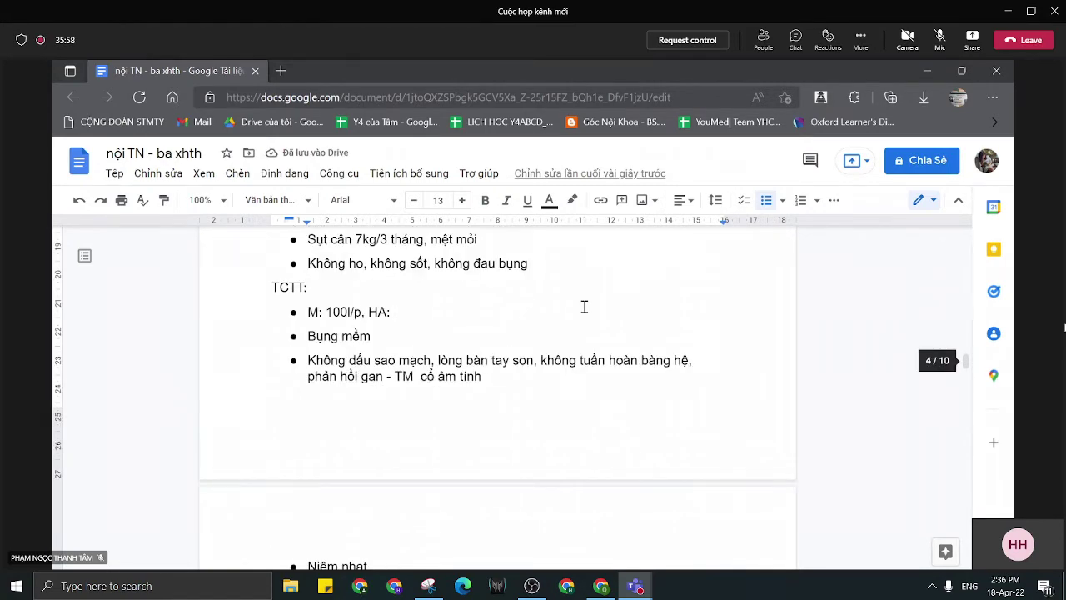
{"action": "scroll", "coordinate": [585, 306], "scroll_direction": "down", "scroll_amount": 1}
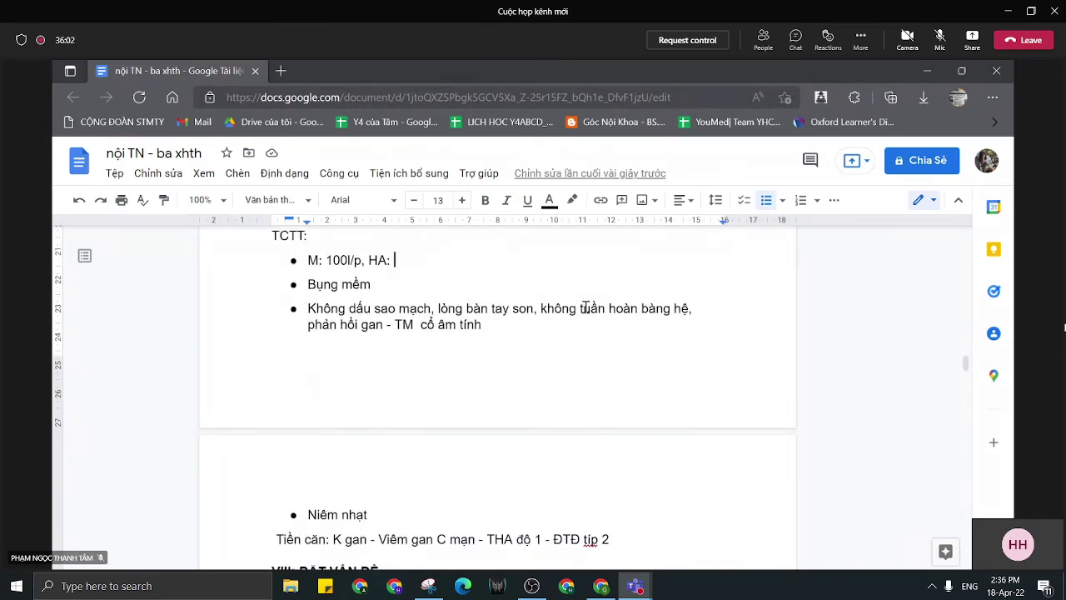
{"action": "scroll", "coordinate": [586, 307], "scroll_direction": "up", "scroll_amount": 1}
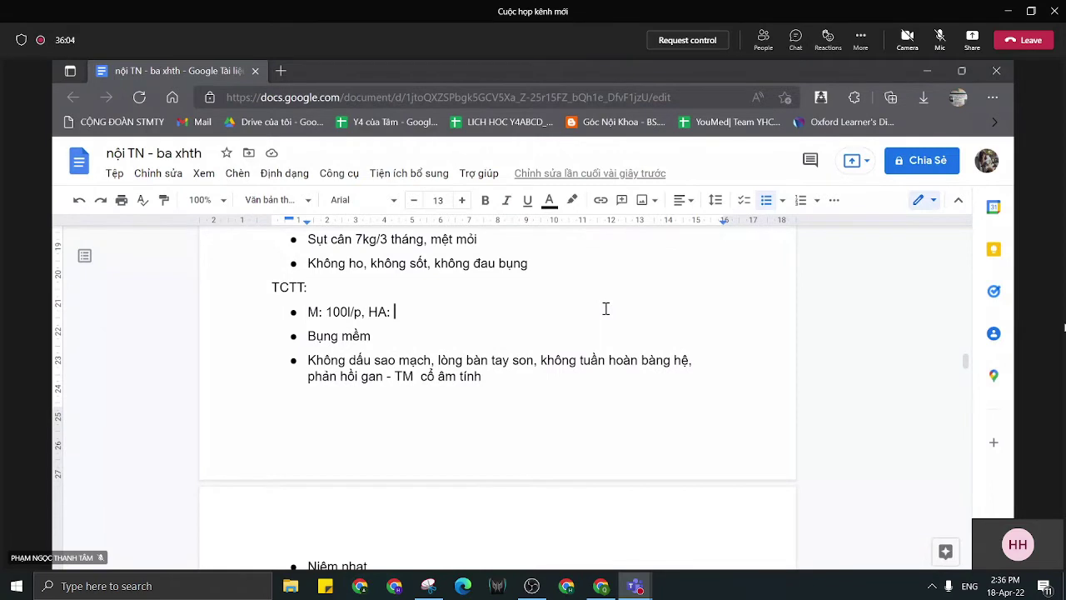
{"action": "scroll", "coordinate": [606, 309], "scroll_direction": "down", "scroll_amount": 1}
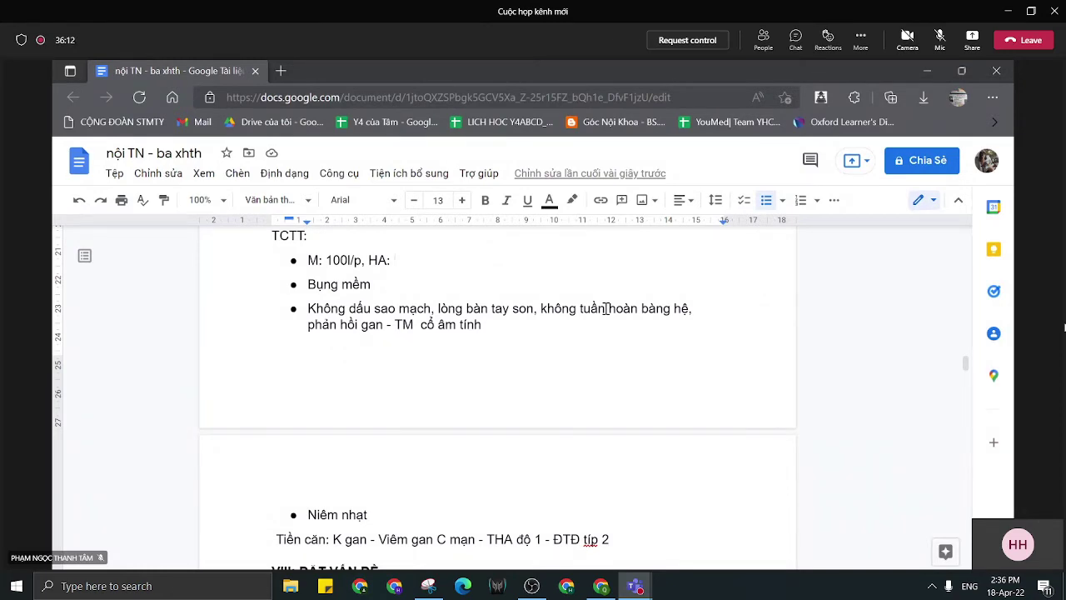
{"action": "scroll", "coordinate": [606, 308], "scroll_direction": "down", "scroll_amount": 2}
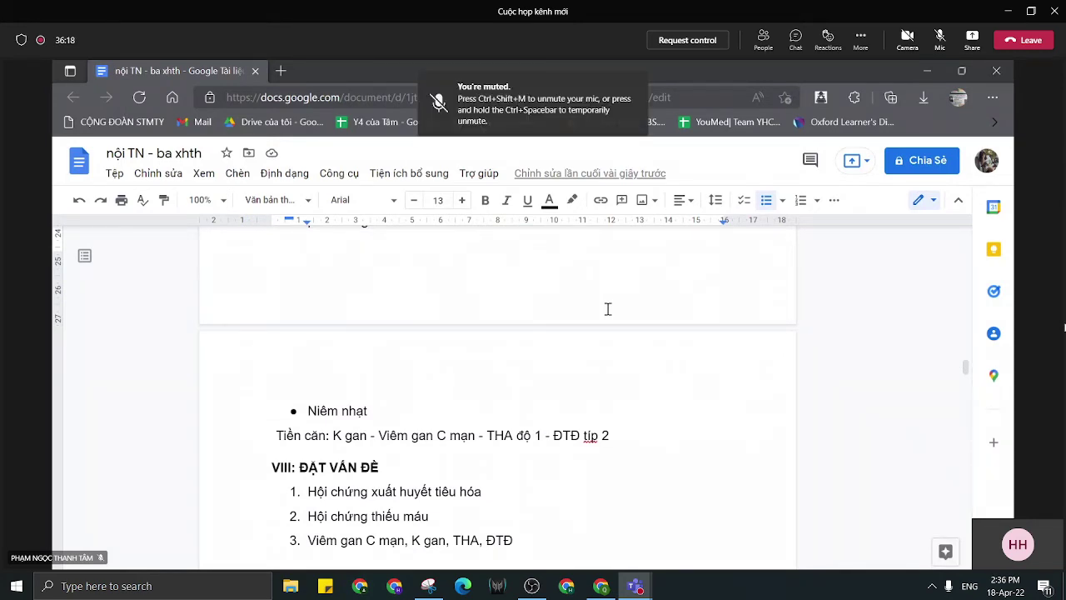
{"action": "scroll", "coordinate": [608, 309], "scroll_direction": "down", "scroll_amount": 1}
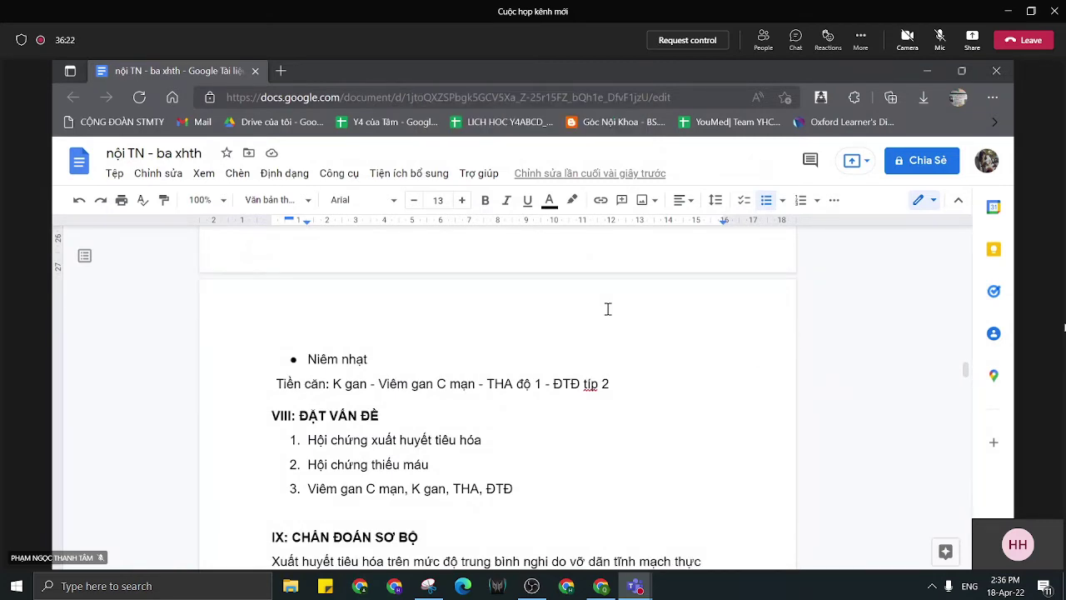
{"action": "scroll", "coordinate": [608, 309], "scroll_direction": "up", "scroll_amount": 1}
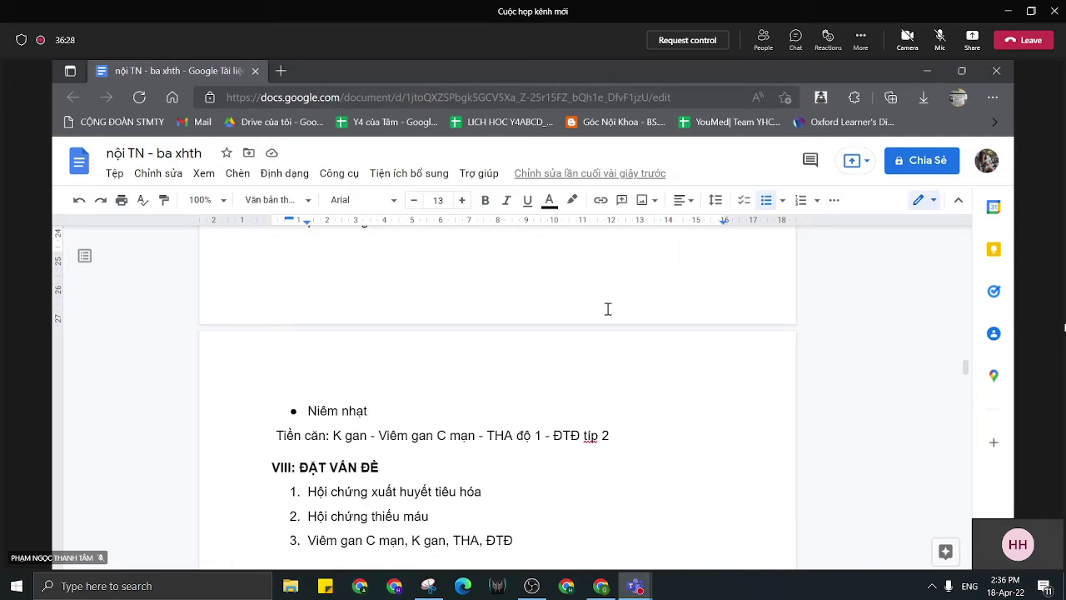
{"action": "scroll", "coordinate": [608, 309], "scroll_direction": "down", "scroll_amount": 1}
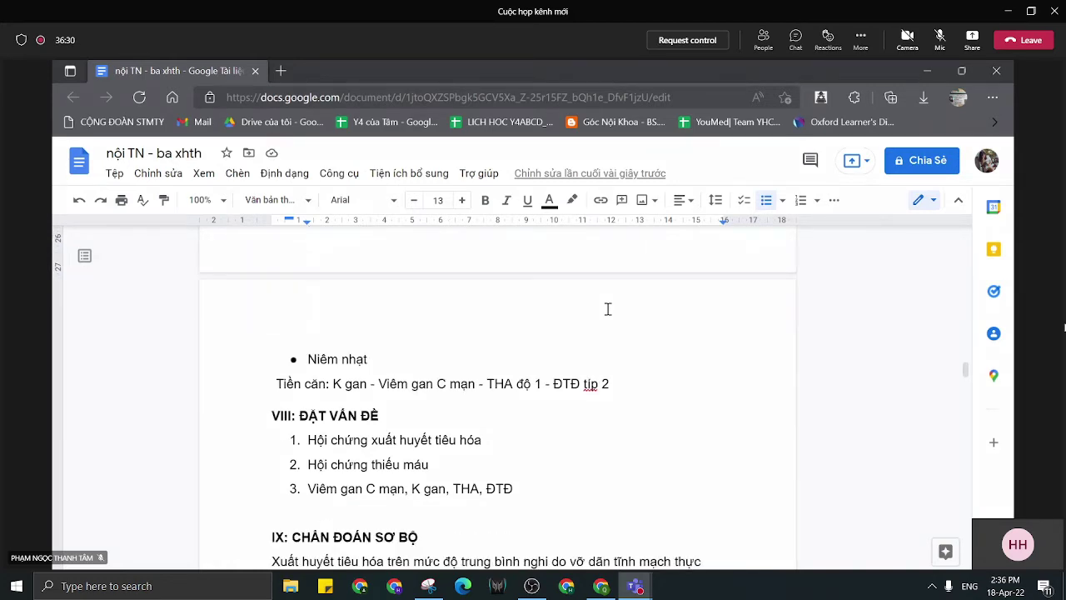
{"action": "scroll", "coordinate": [608, 309], "scroll_direction": "down", "scroll_amount": 1}
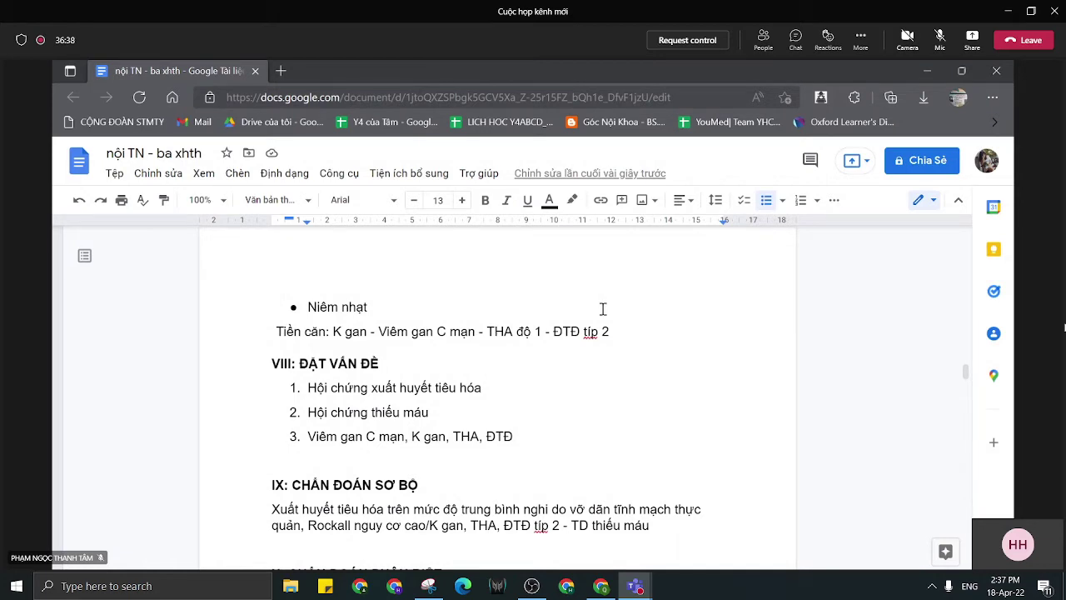
{"action": "scroll", "coordinate": [596, 323], "scroll_direction": "down", "scroll_amount": 2}
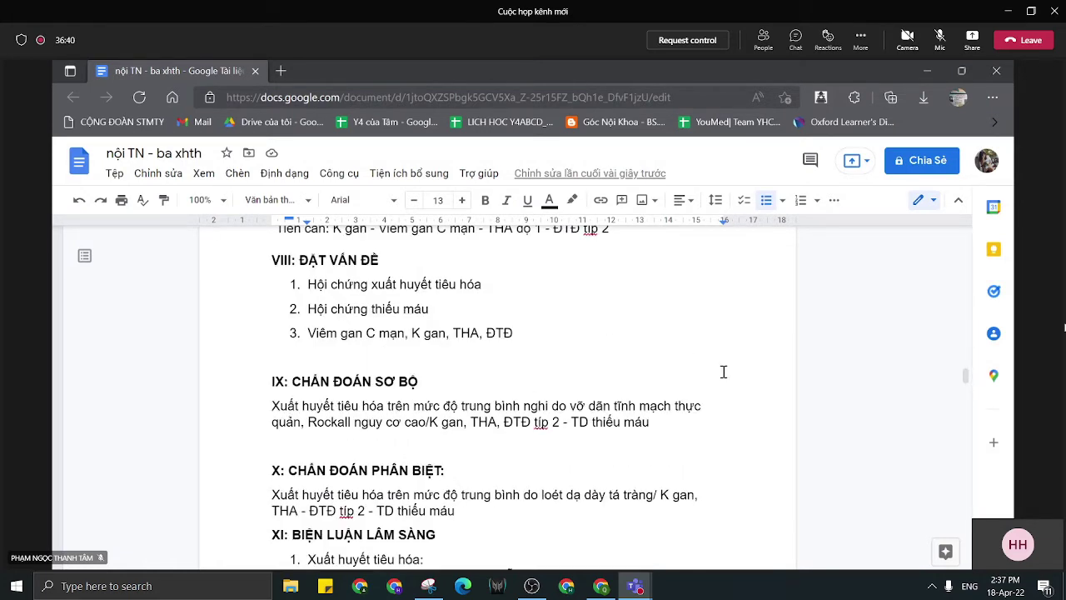
{"action": "mouse_move", "coordinate": [751, 379]}
{"action": "scroll", "coordinate": [742, 380], "scroll_direction": "up", "scroll_amount": 2}
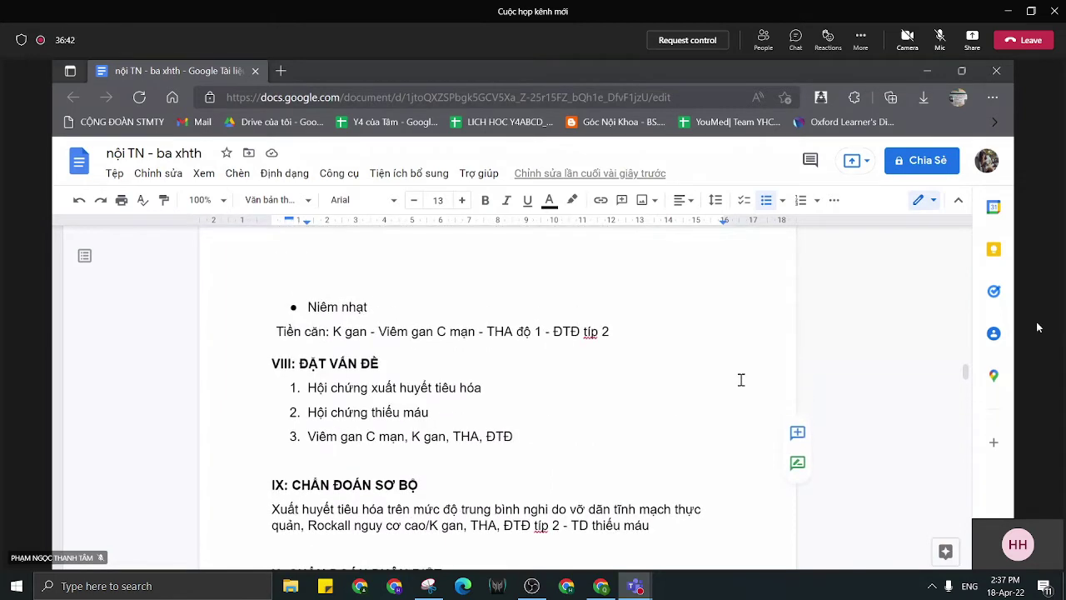
{"action": "scroll", "coordinate": [741, 380], "scroll_direction": "up", "scroll_amount": 1}
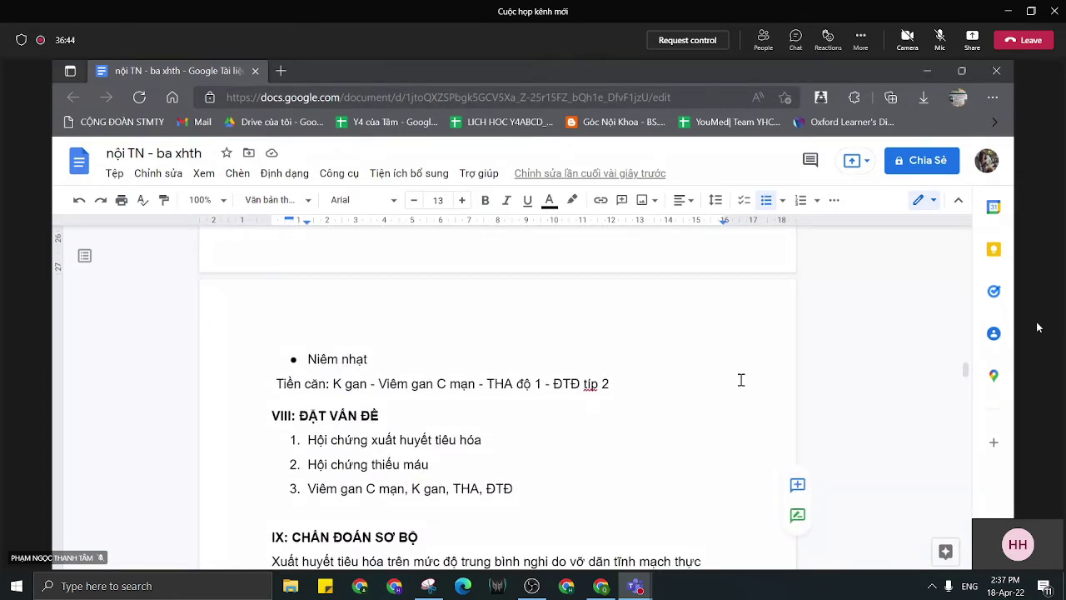
Append ", sụt cân" to the third problem in section VIII: ĐẶT VẤN ĐỀ.
{"action": "scroll", "coordinate": [731, 391], "scroll_direction": "down", "scroll_amount": 2}
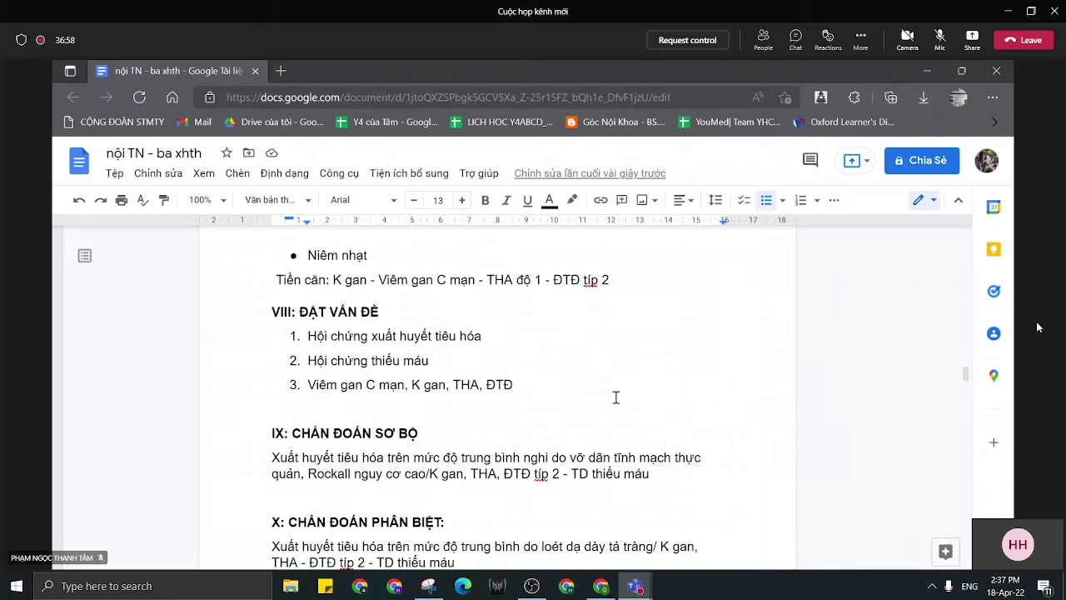
{"action": "left_click", "coordinate": [576, 384]}
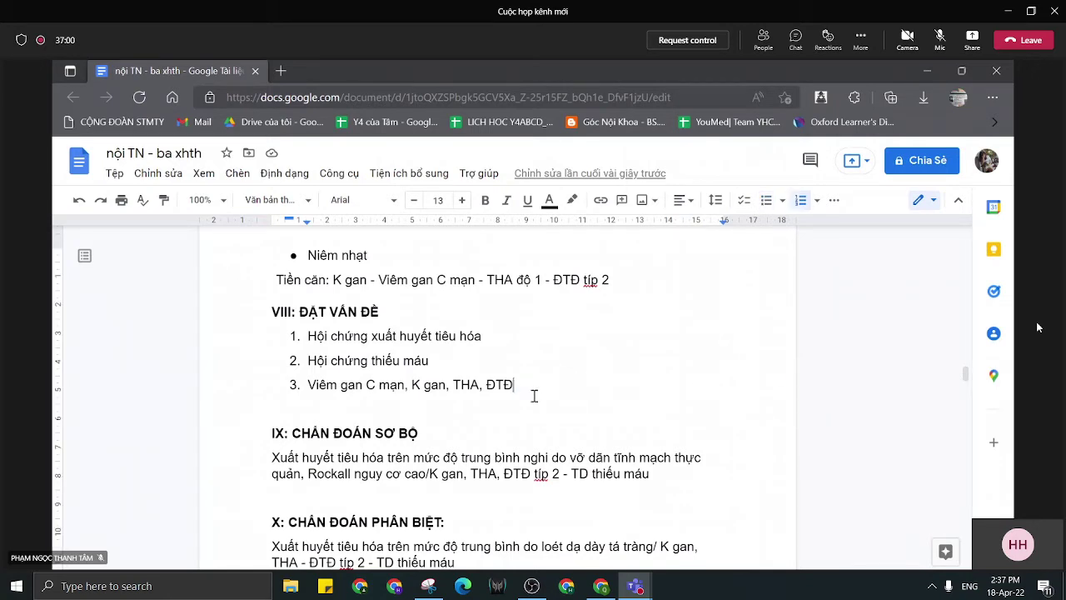
{"action": "type", "text": ", sựt cân"}
Insert ", diễn tiến, biến chứng?" after "Rockall nguy cơ cao" in the section IX preliminary diagnosis.
{"action": "left_click", "coordinate": [426, 473]}
{"action": "type", "text": ", diễn t"}
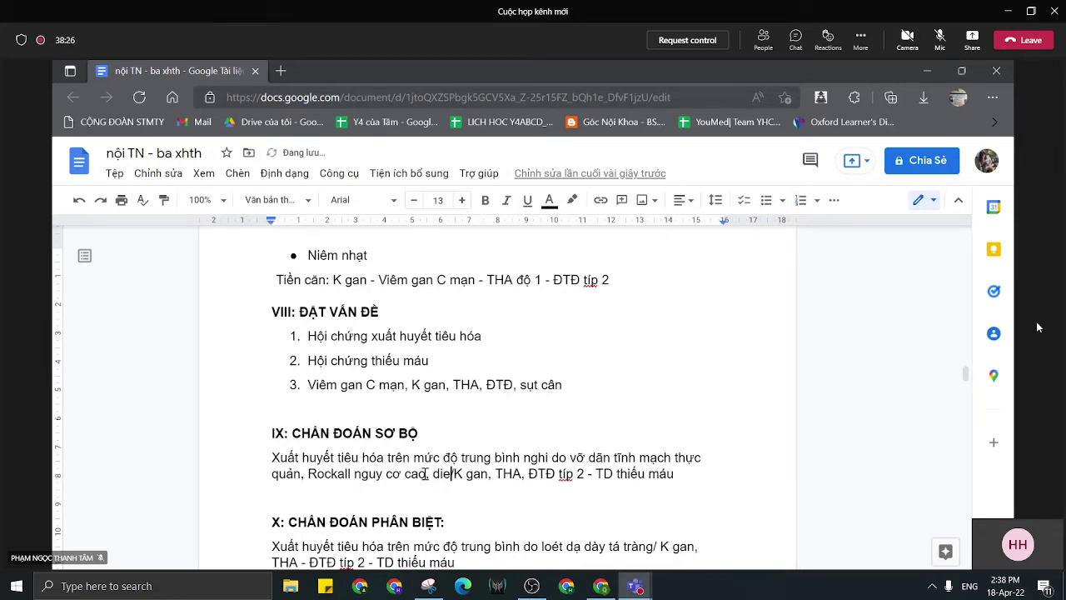
{"action": "type", "text": "ie"}
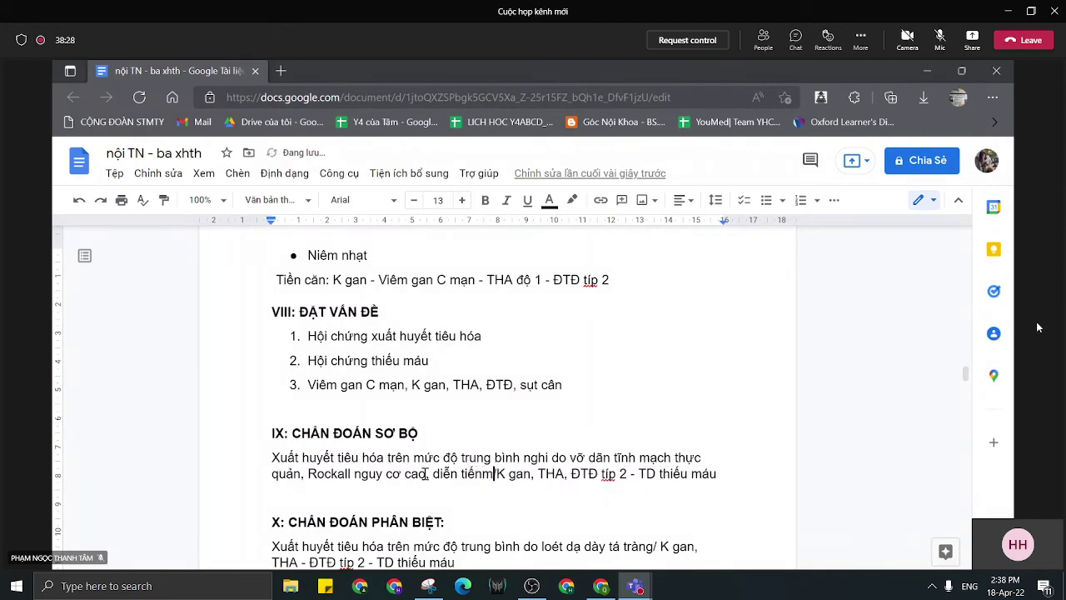
{"action": "type", "text": "ến"}
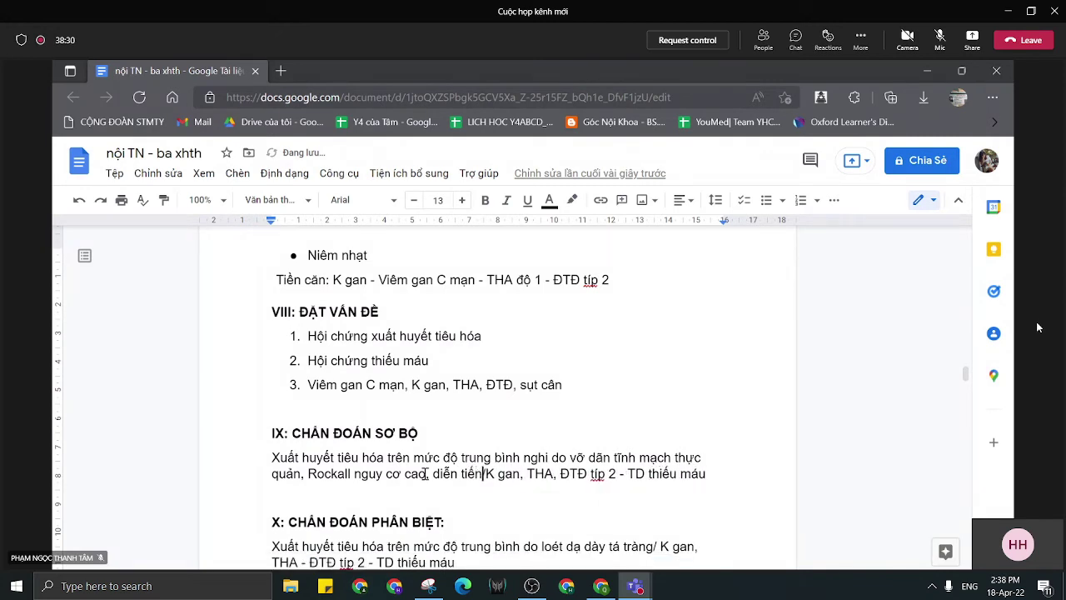
{"action": "type", "text": ", biến chu"}
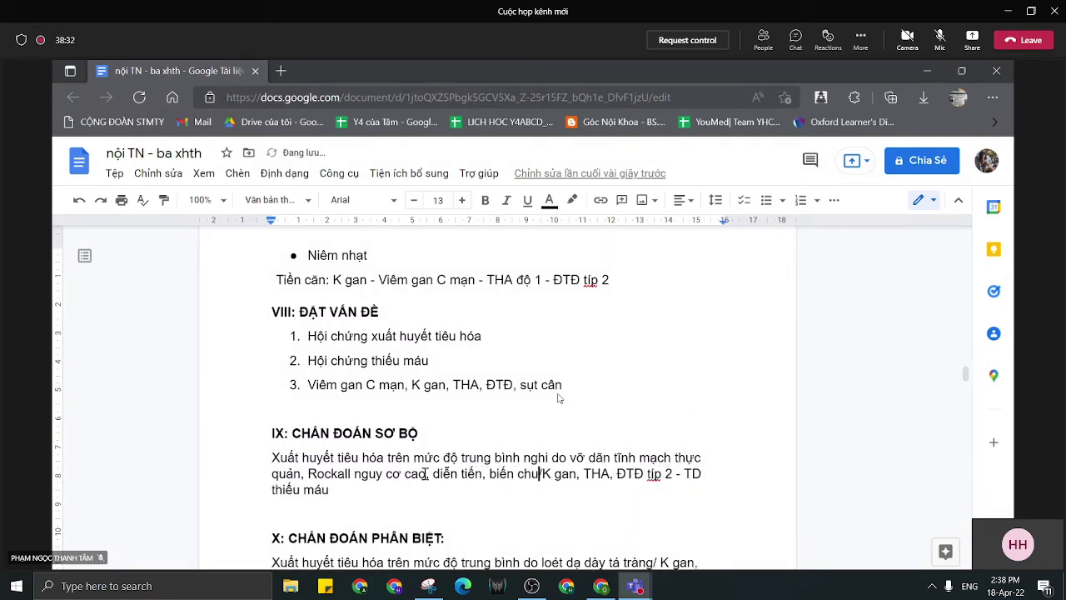
{"action": "type", "text": "ứng?"}
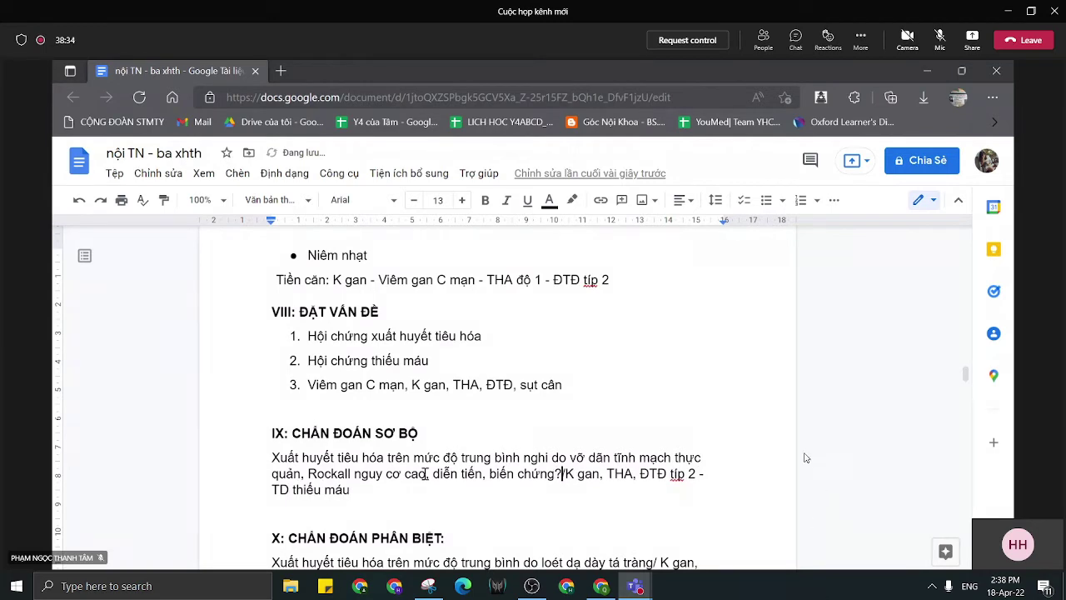
Colour the text "diễn tiến, biến chứng?" red in the section IX diagnosis.
{"action": "left_click_drag", "start_coordinate": [432, 473], "coordinate": [563, 473]}
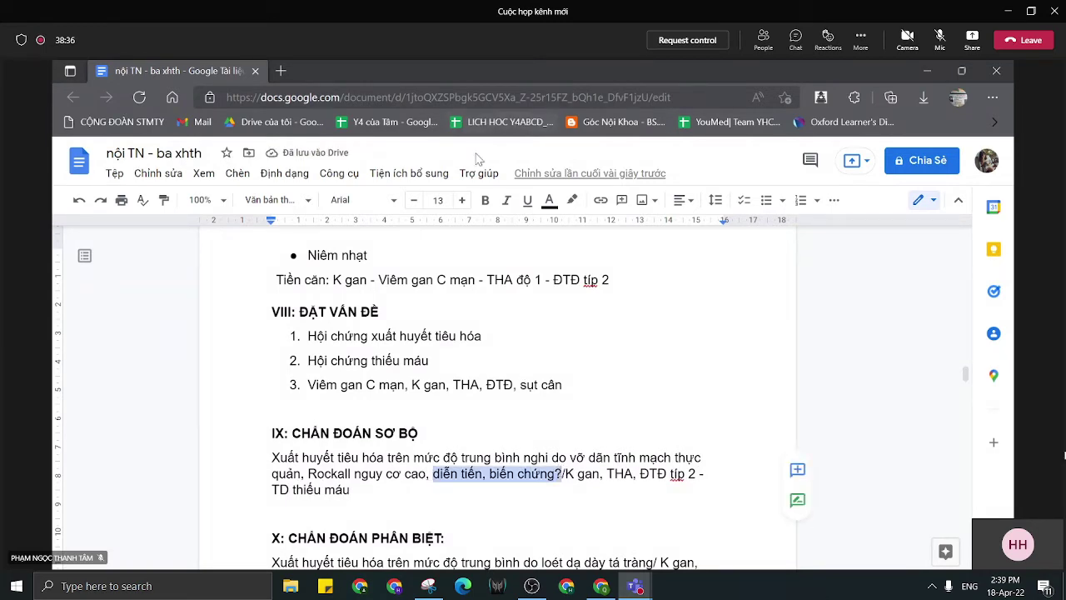
{"action": "left_click", "coordinate": [550, 200]}
{"action": "left_click", "coordinate": [569, 310]}
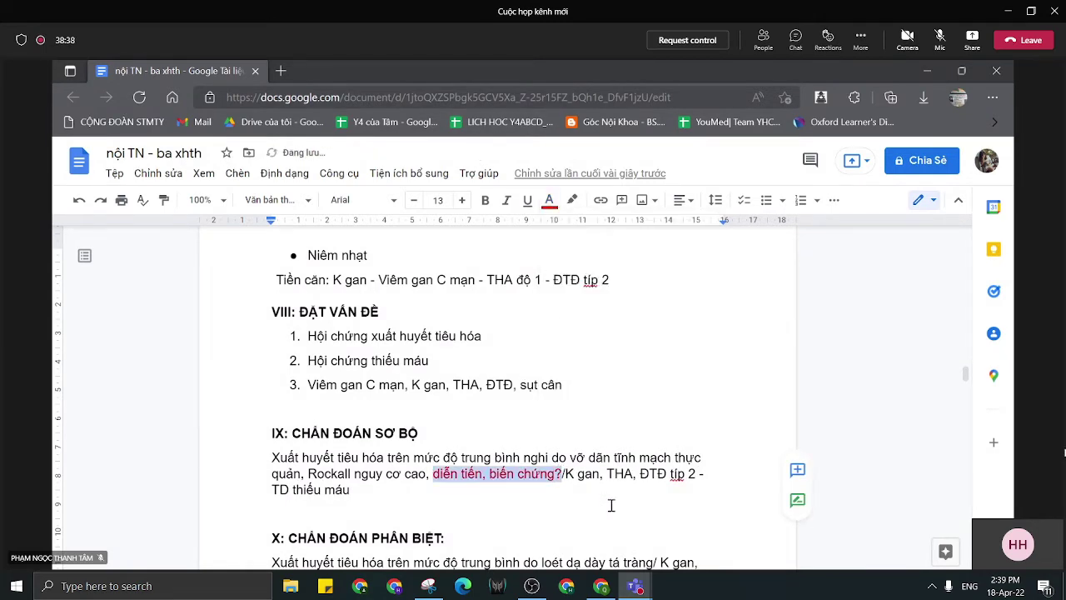
{"action": "left_click", "coordinate": [613, 475]}
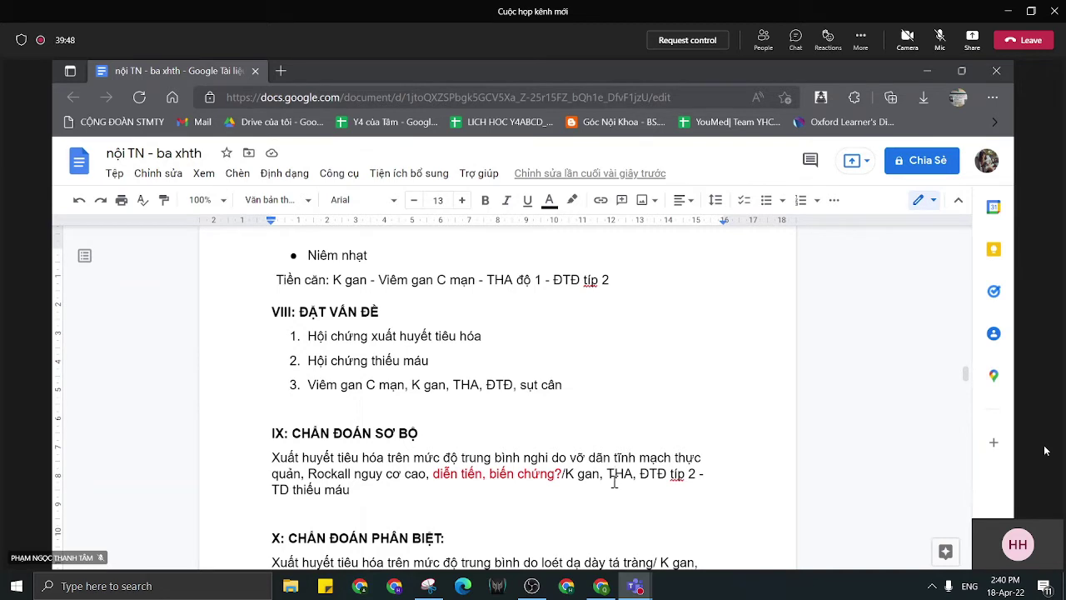
Insert ", VGSV C mạn" after "ĐTĐ típ 2" in the section IX preliminary diagnosis.
{"action": "left_click", "coordinate": [696, 474]}
{"action": "type", "text": "VGSV man"}
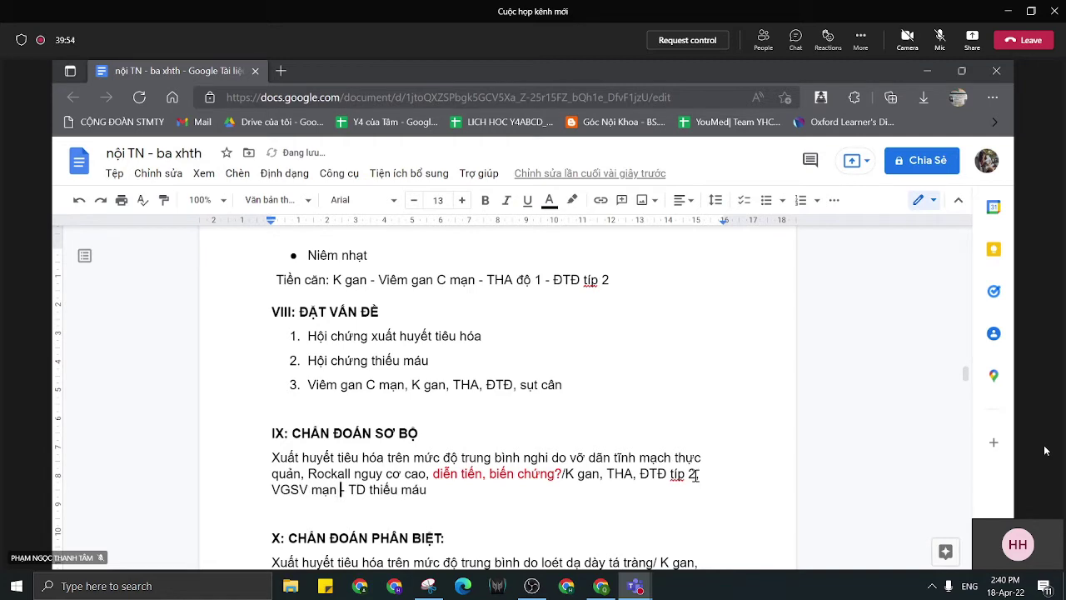
{"action": "key", "text": "Left"}
{"action": "key", "text": "Left"}
{"action": "key", "text": "Left"}
{"action": "key", "text": "Left"}
{"action": "type", "text": "C"}
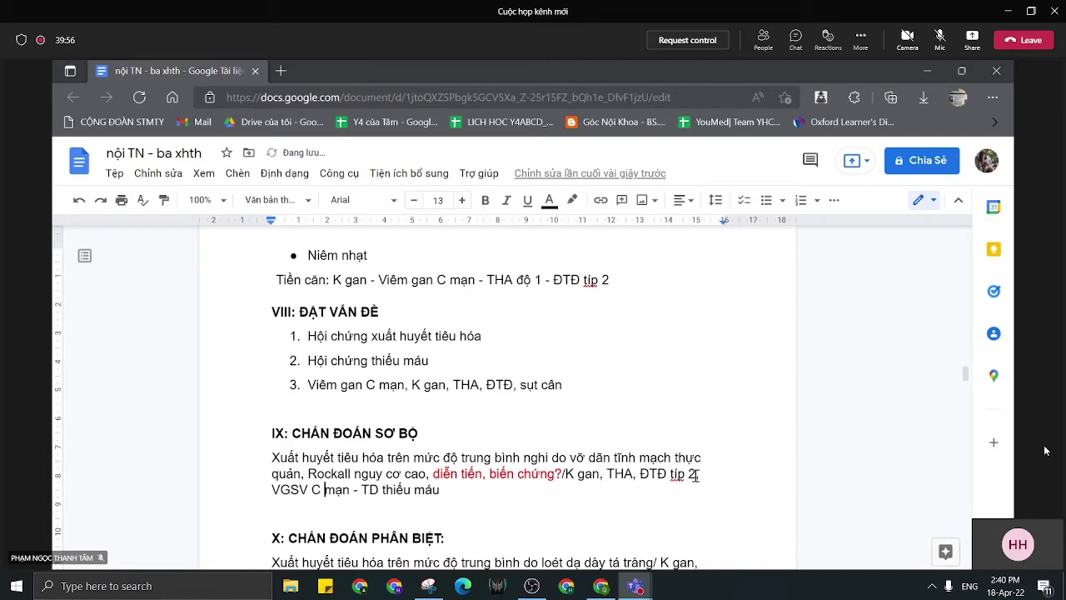
{"action": "key", "text": "Right"}
{"action": "key", "text": "Right"}
{"action": "key", "text": "Right"}
{"action": "key", "text": "Right"}
{"action": "key", "text": "Right"}
{"action": "key", "text": "Right"}
{"action": "key", "text": "Right"}
Highlight "TD thiếu máu" in red at the end of the section IX diagnosis and append "(mạn)" to it.
{"action": "left_click_drag", "start_coordinate": [362, 491], "coordinate": [445, 486]}
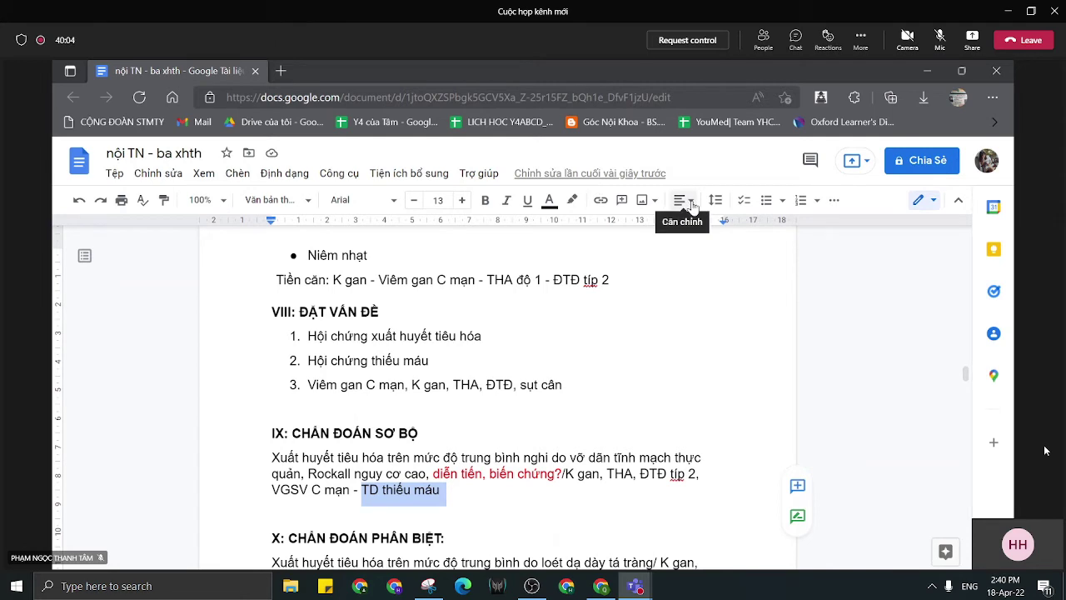
{"action": "left_click", "coordinate": [836, 202]}
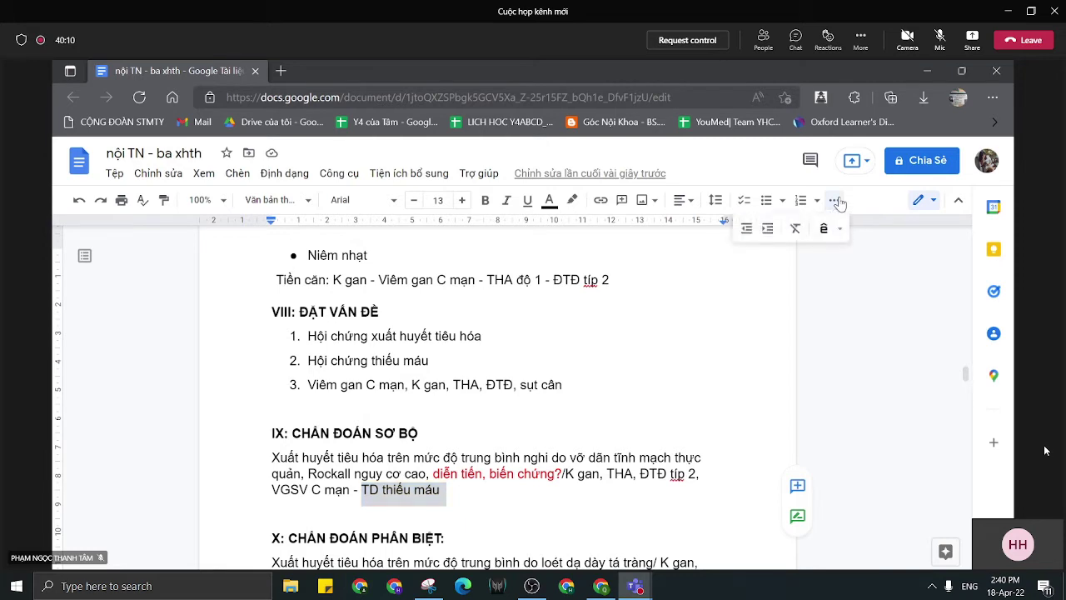
{"action": "left_click", "coordinate": [836, 202]}
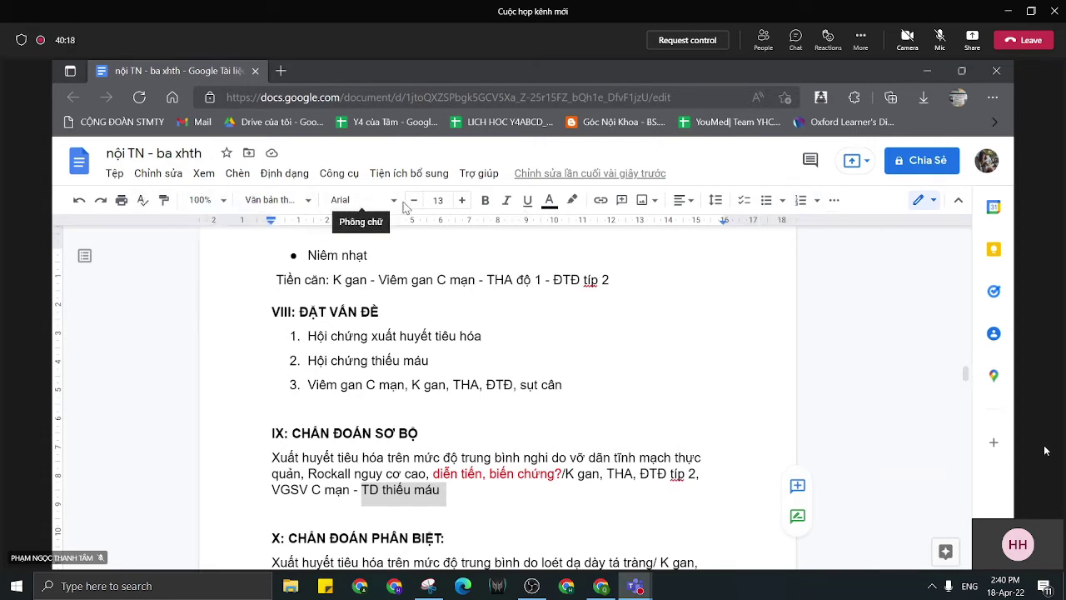
{"action": "left_click", "coordinate": [572, 201]}
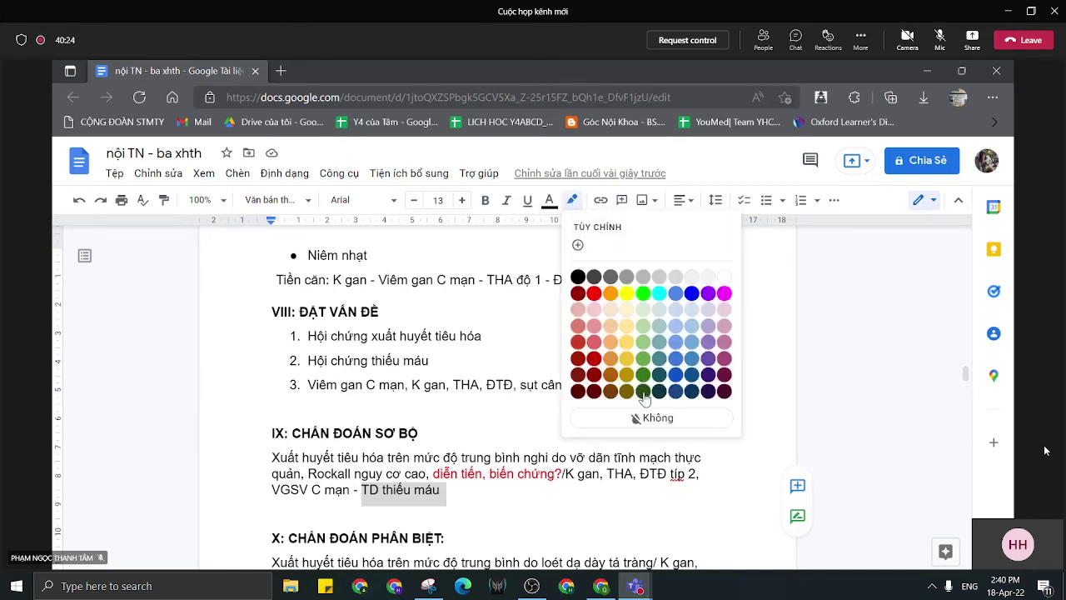
{"action": "left_click", "coordinate": [593, 296]}
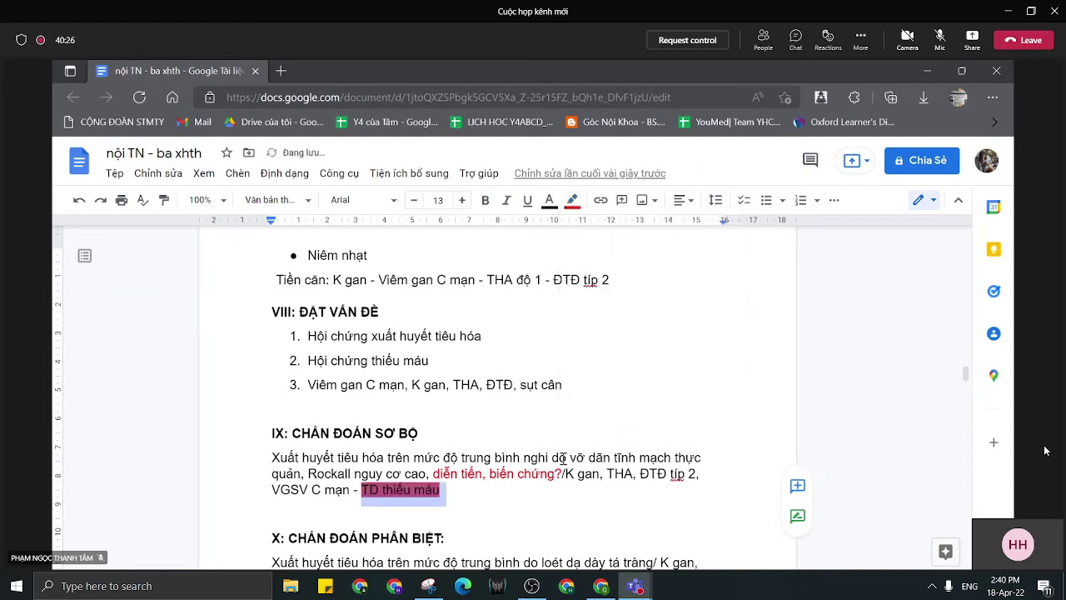
{"action": "left_click", "coordinate": [509, 494]}
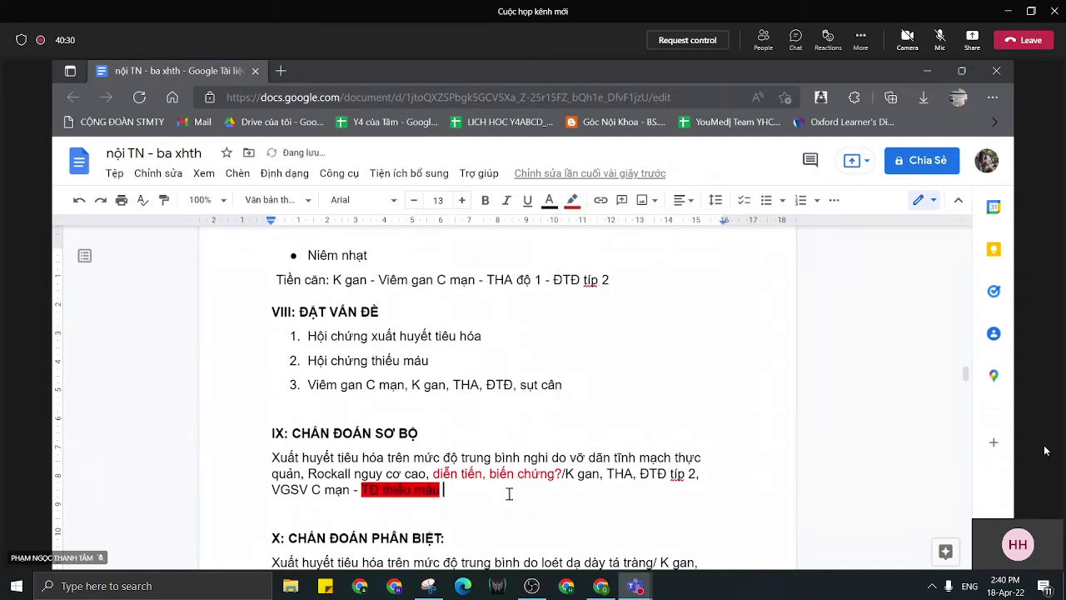
{"action": "type", "text": "(mạn))"}
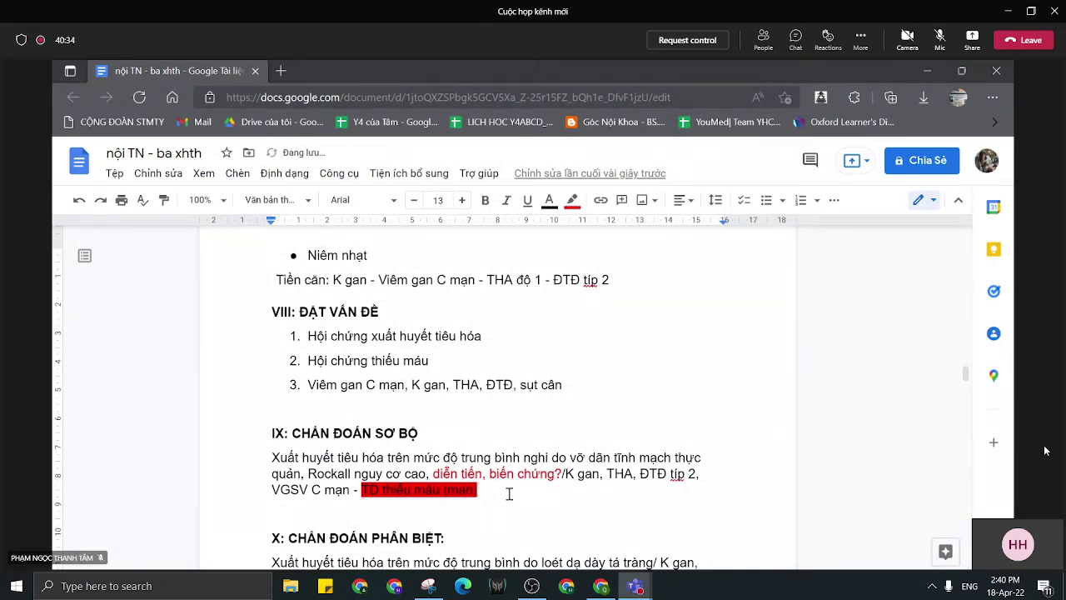
Insert "- VGSV C" after "ĐTĐ típ 2" in the section X differential diagnosis and append "mạn" to "TD thiếu máu".
{"action": "scroll", "coordinate": [688, 388], "scroll_direction": "down", "scroll_amount": 3}
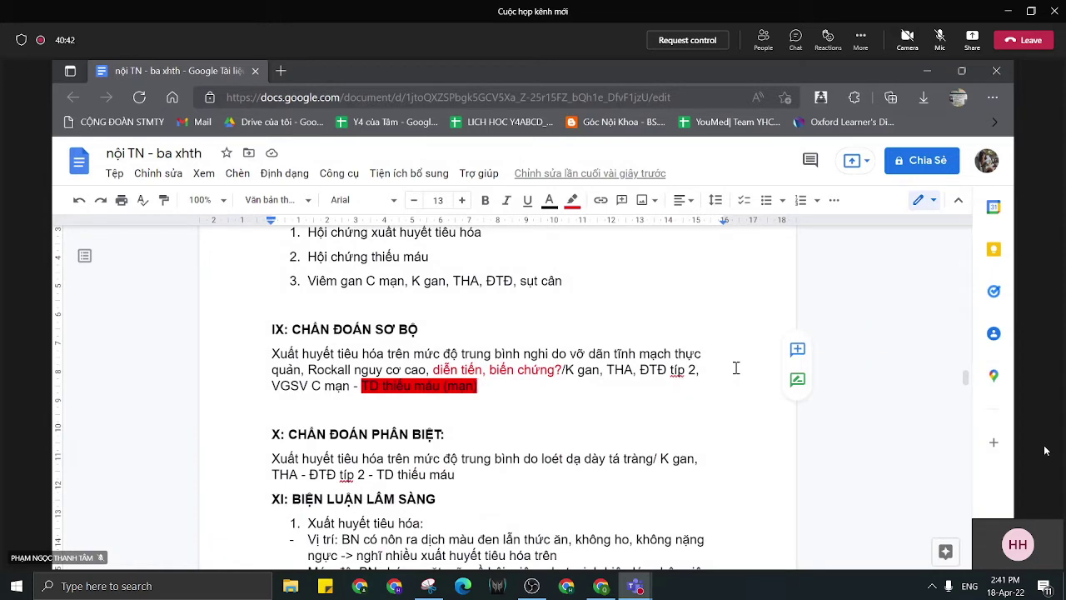
{"action": "left_click", "coordinate": [368, 474]}
{"action": "type", "text": "- VGS"}
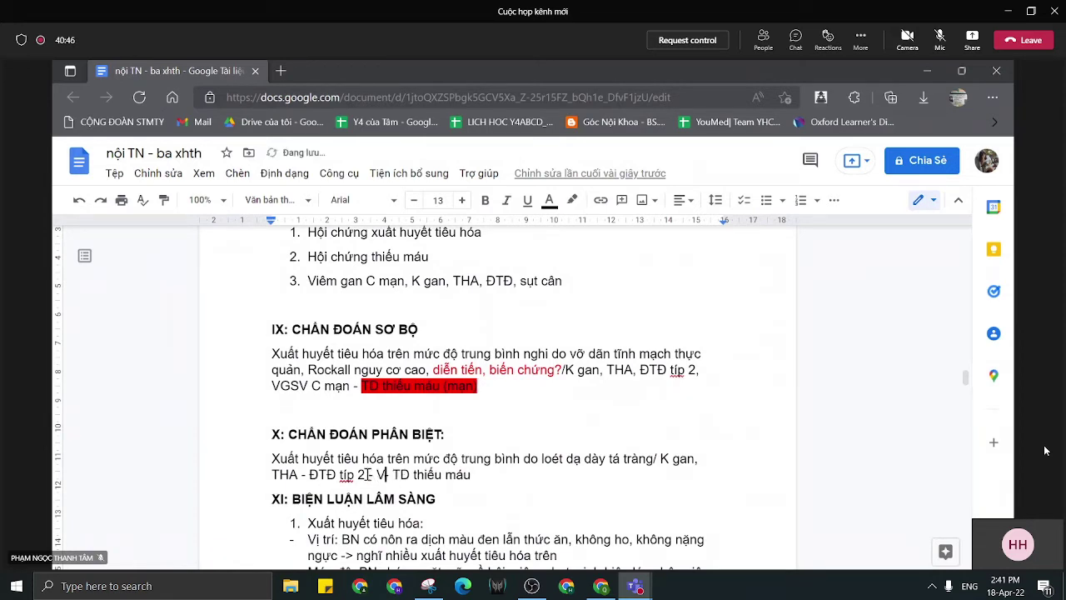
{"action": "type", "text": "V C -"}
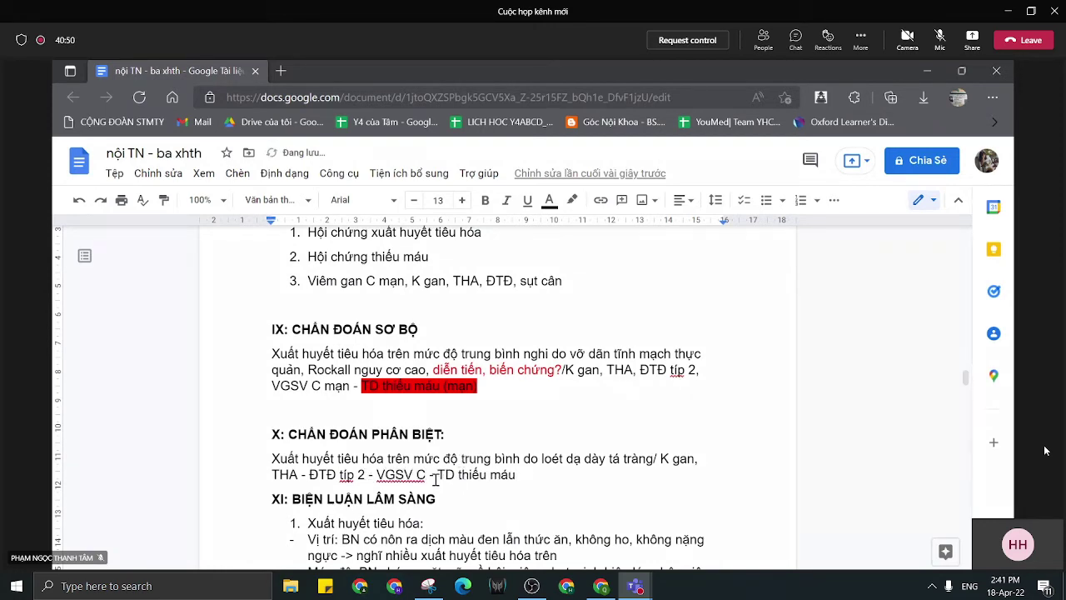
{"action": "left_click", "coordinate": [560, 474]}
{"action": "type", "text": "mạn"}
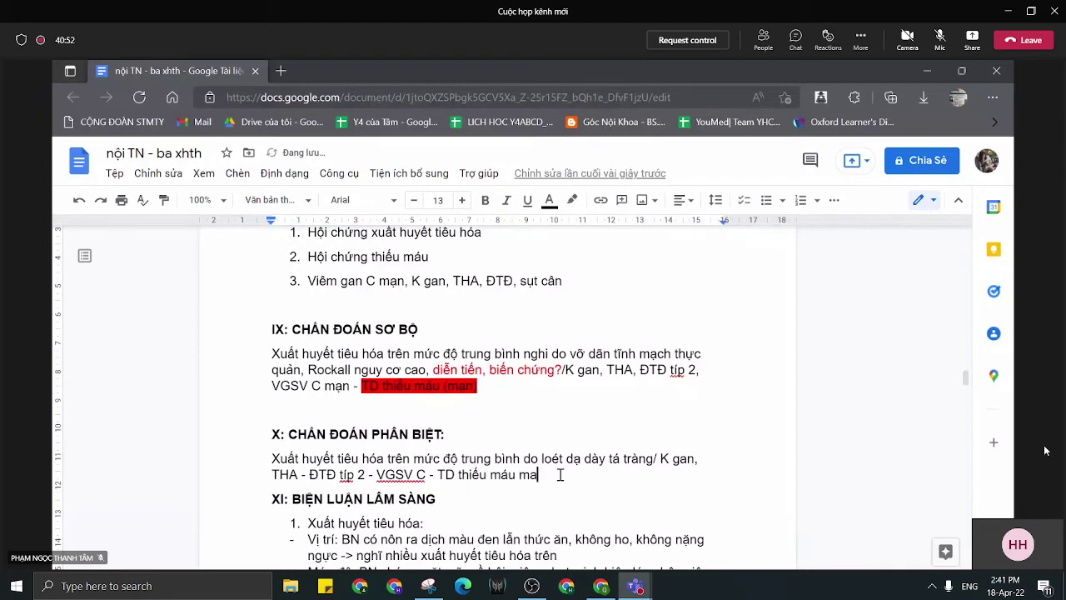
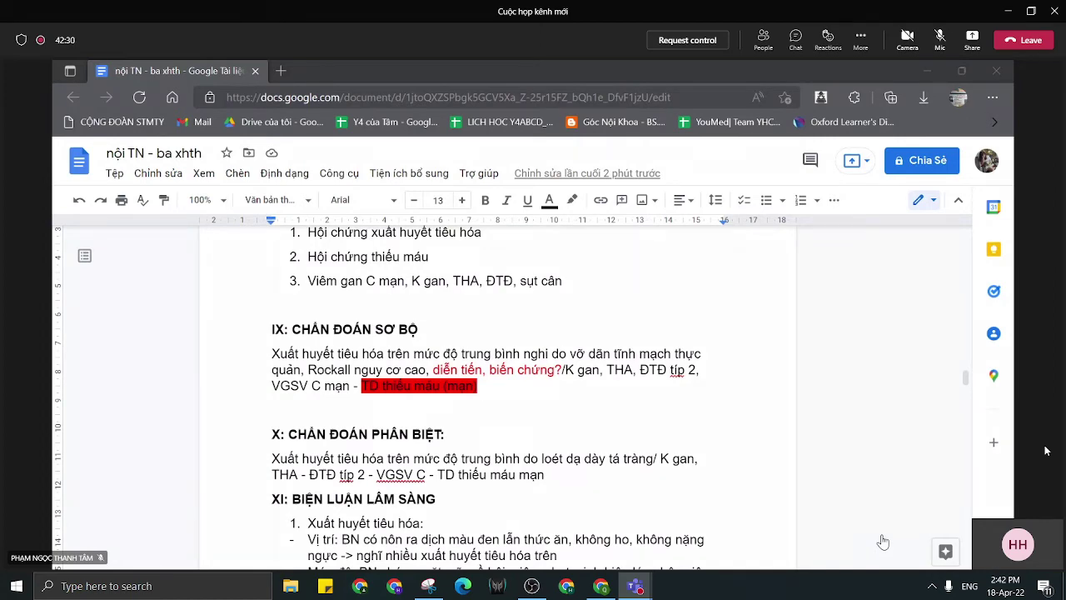
Insert "tiêu phân đen," after "BN" in the "Vị trí" bullet of the section XI clinical reasoning.
{"action": "scroll", "coordinate": [826, 509], "scroll_direction": "down", "scroll_amount": 3}
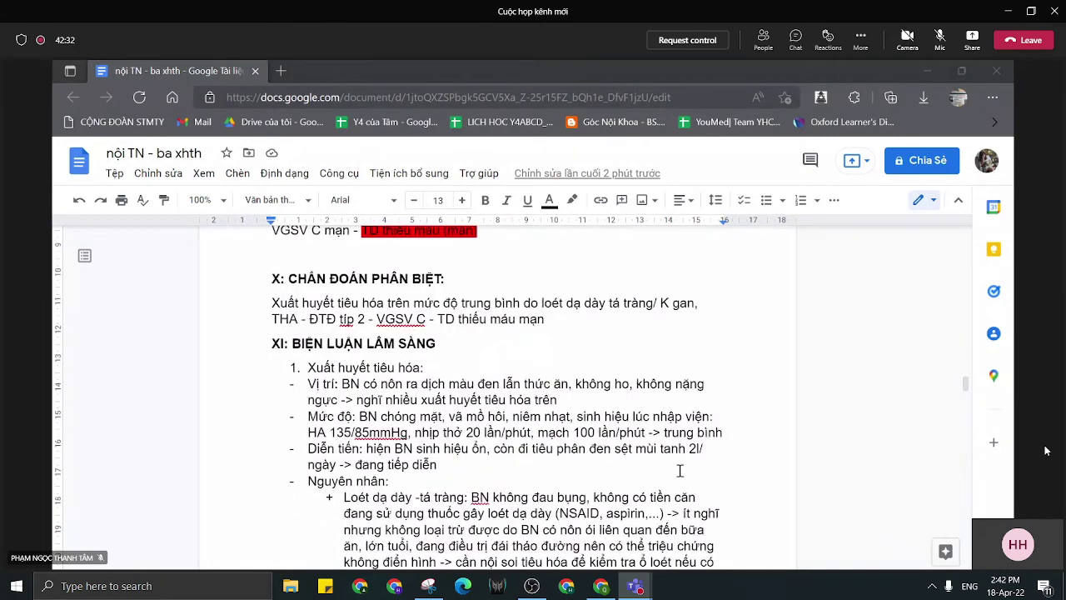
{"action": "left_click", "coordinate": [740, 409]}
{"action": "scroll", "coordinate": [739, 410], "scroll_direction": "down", "scroll_amount": 1}
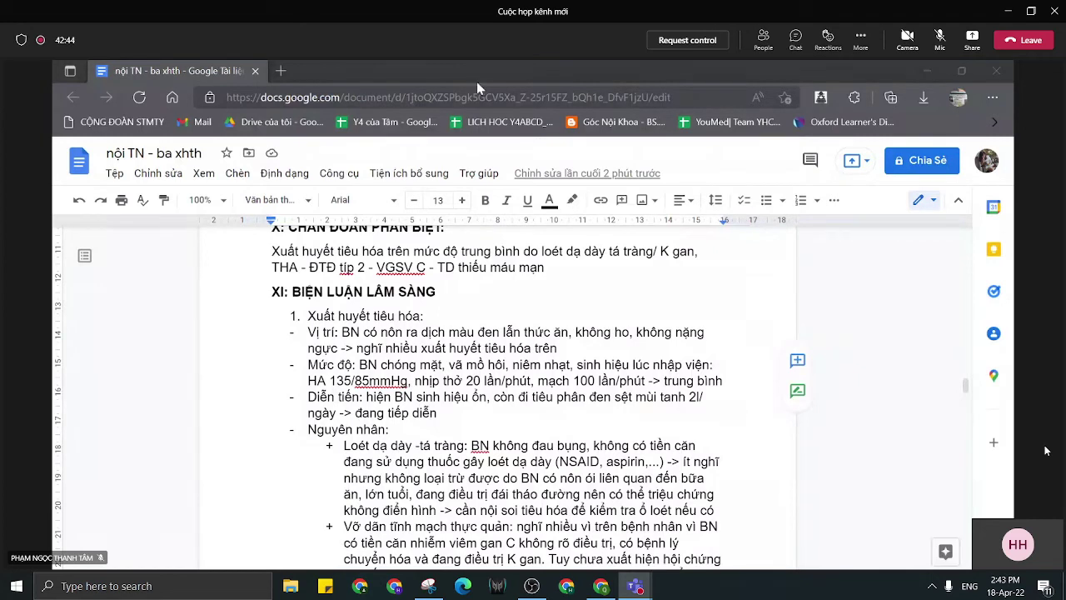
{"action": "left_click", "coordinate": [363, 332]}
{"action": "type", "text": "tiêu o"}
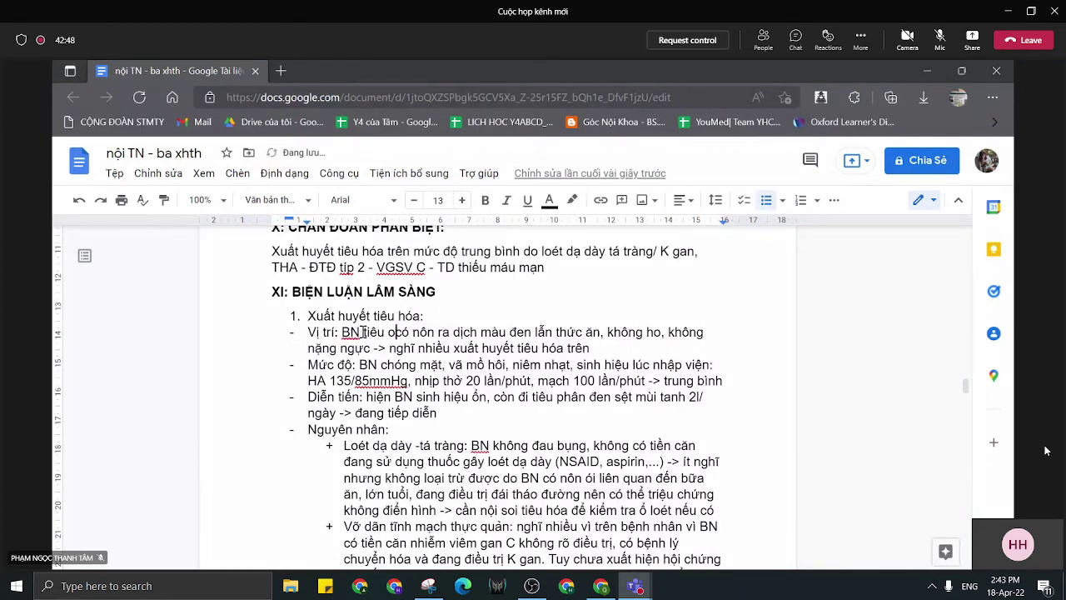
{"action": "key", "text": "BackSpace"}
{"action": "type", "text": "phân d"}
{"action": "type", "text": "den,"}
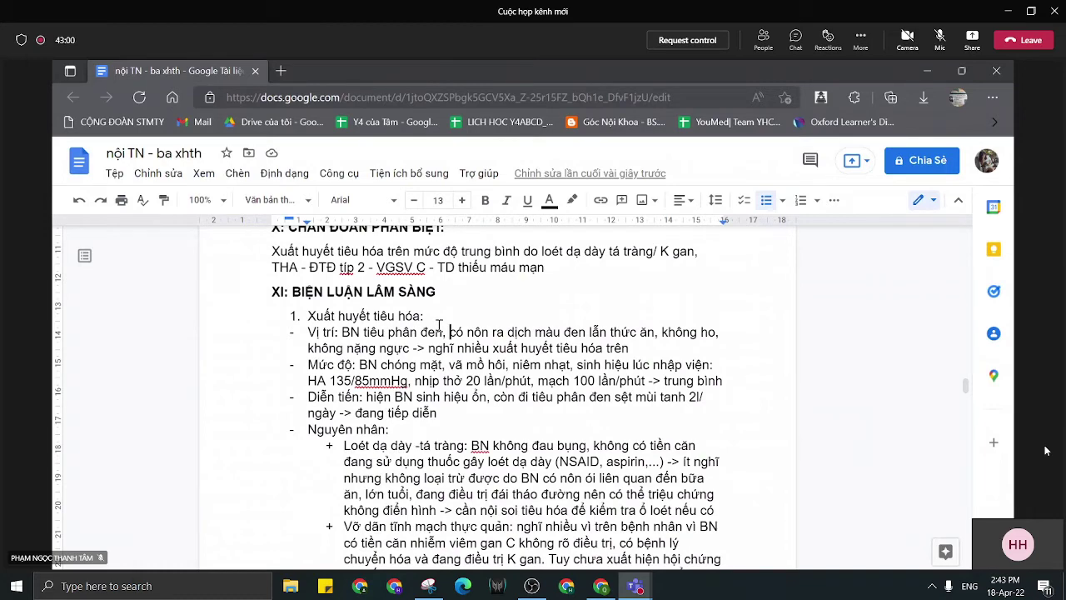
Add a bullet "Loại trừ các nguyên nhân khác: ho máu, sang thương TMH, sd thuốc?" above "Vị trí" in section XI.
{"action": "left_click", "coordinate": [449, 318]}
{"action": "key", "text": "Return"}
{"action": "key", "text": "Return"}
{"action": "type", "text": "- Loa"}
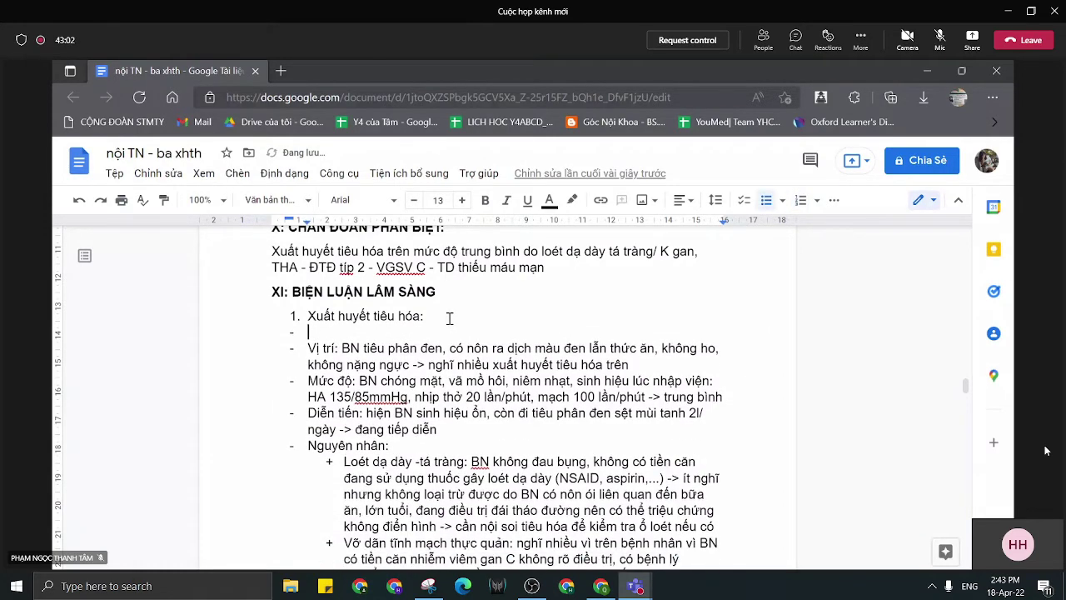
{"action": "type", "text": "i trừ cac"}
{"action": "type", "text": "s ngu"}
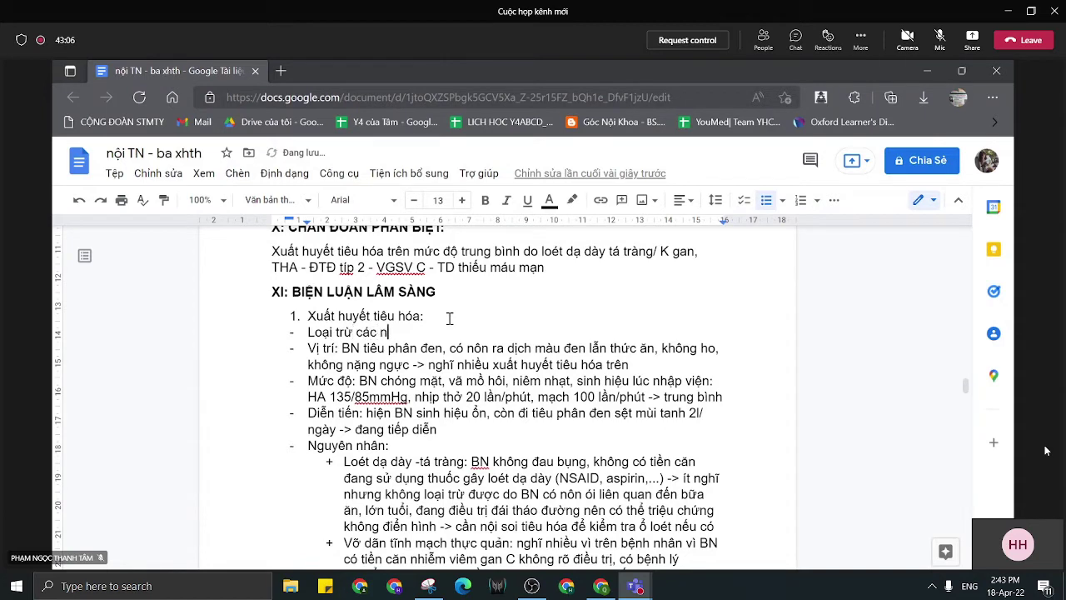
{"action": "type", "text": "yên nhân khác: ho mau"}
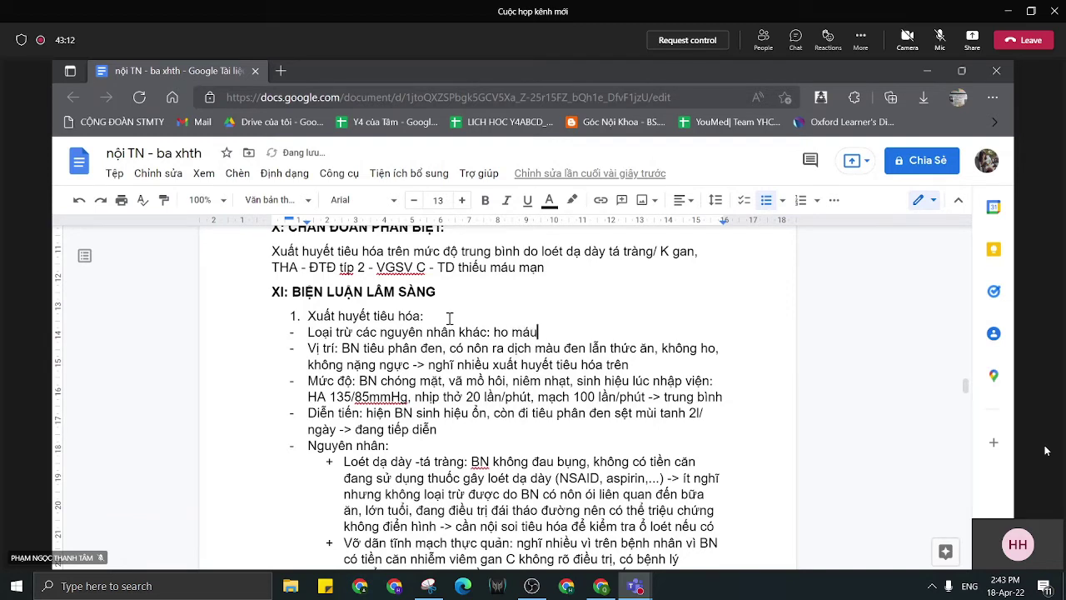
{"action": "type", "text": ","}
{"action": "type", "text": "sang thương"}
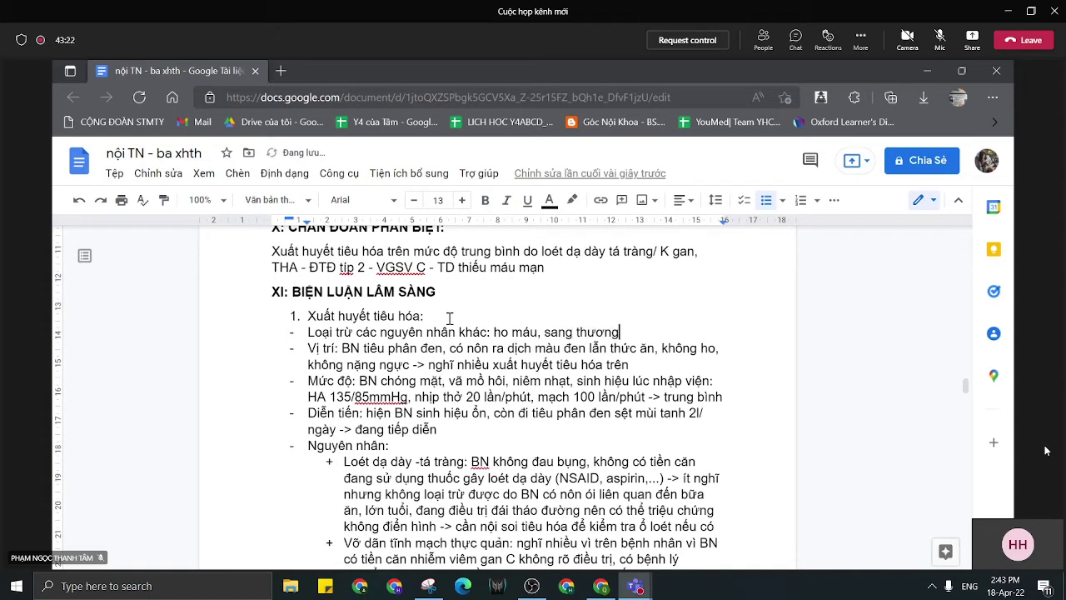
{"action": "type", "text": " TMH, sd thuốc?"}
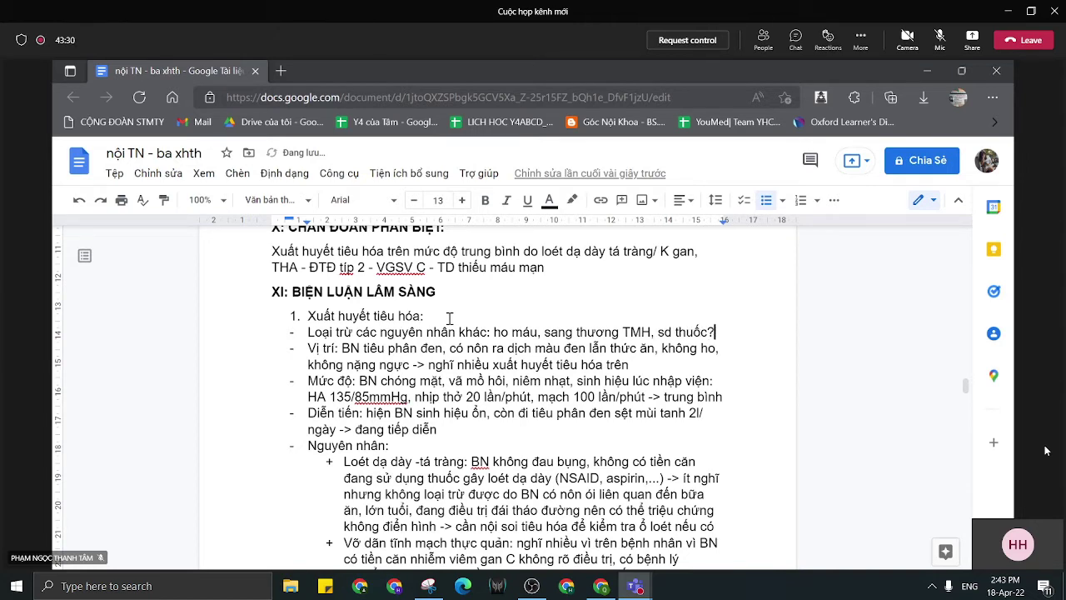
Colour the "Loại trừ các nguyên nhân khác" bullet in section XI red.
{"action": "triple_click", "coordinate": [466, 330]}
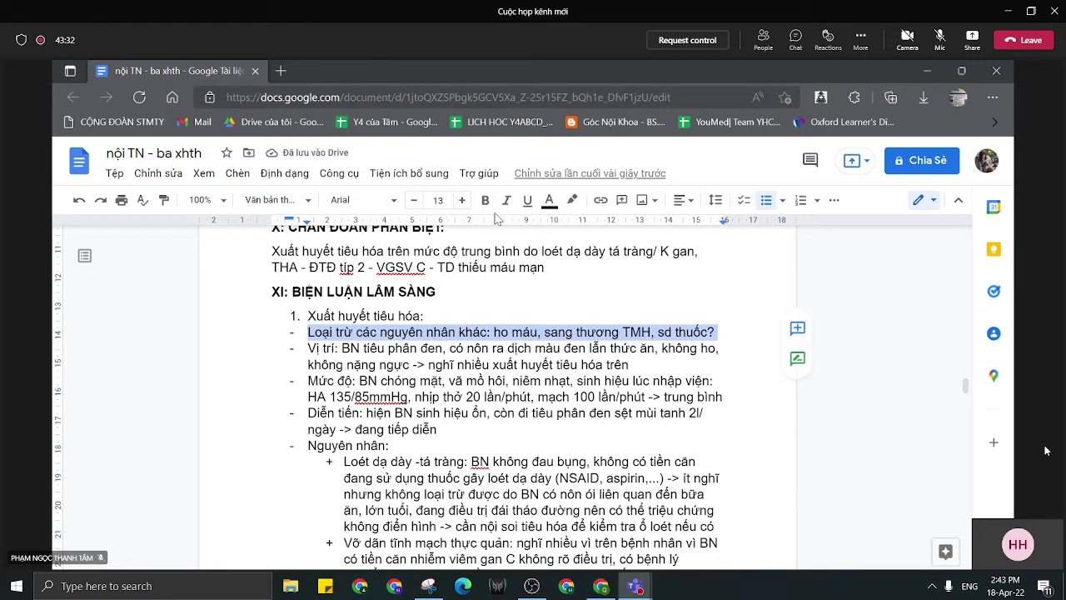
{"action": "left_click", "coordinate": [550, 200]}
{"action": "left_click", "coordinate": [571, 296]}
{"action": "left_click", "coordinate": [509, 348]}
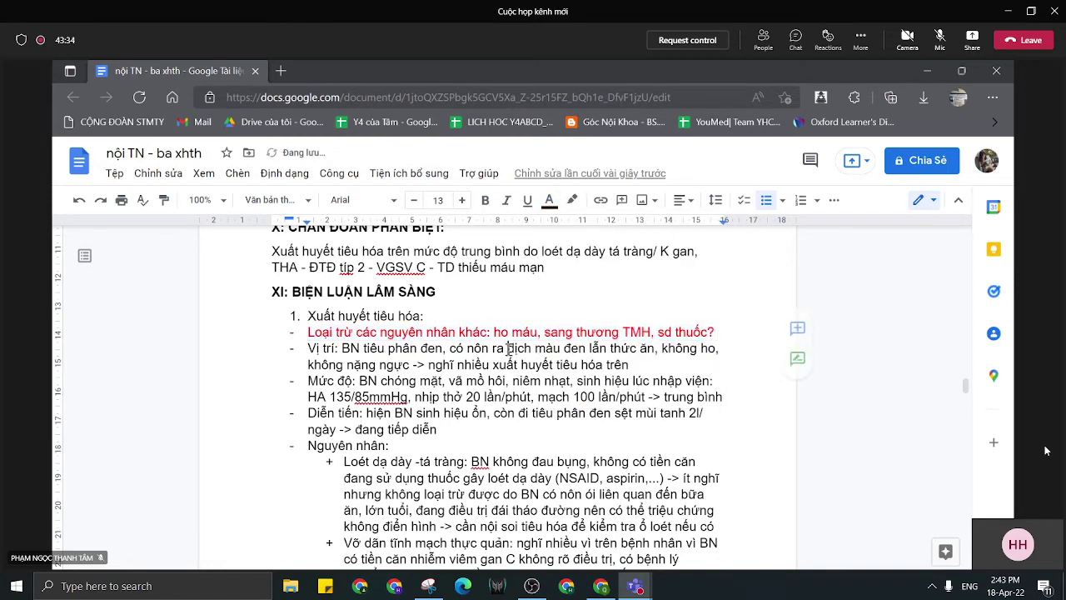
{"action": "left_click", "coordinate": [642, 358]}
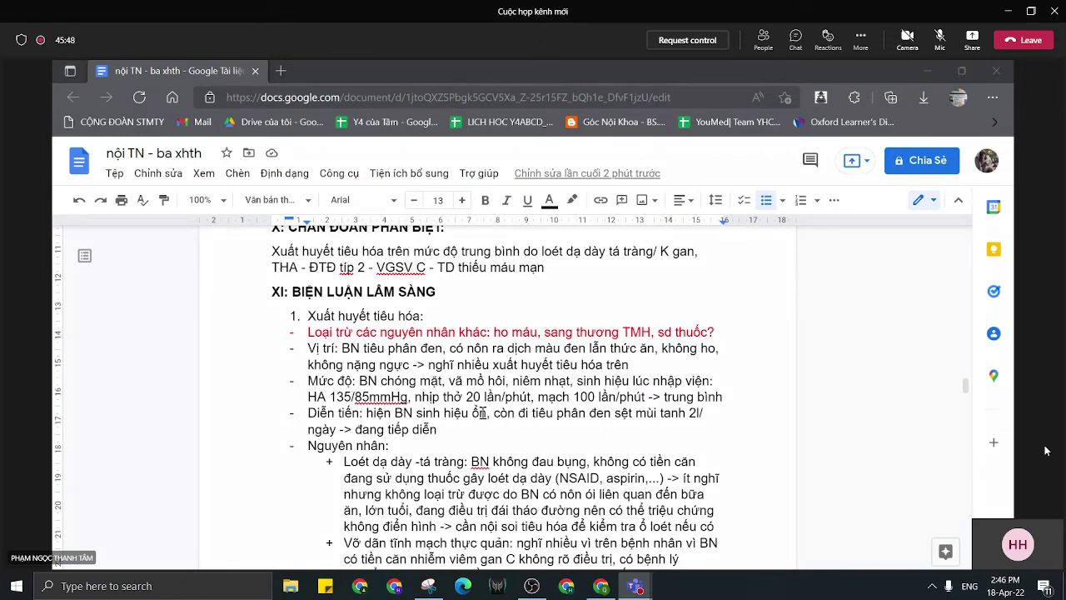
Insert "hết chóng mặt, vã mồ hôi" after "sinh hiệu ổn," in the "Diễn tiến" bullet of section XI.
{"action": "left_click", "coordinate": [491, 414]}
{"action": "type", "text": "thết chóng ma"}
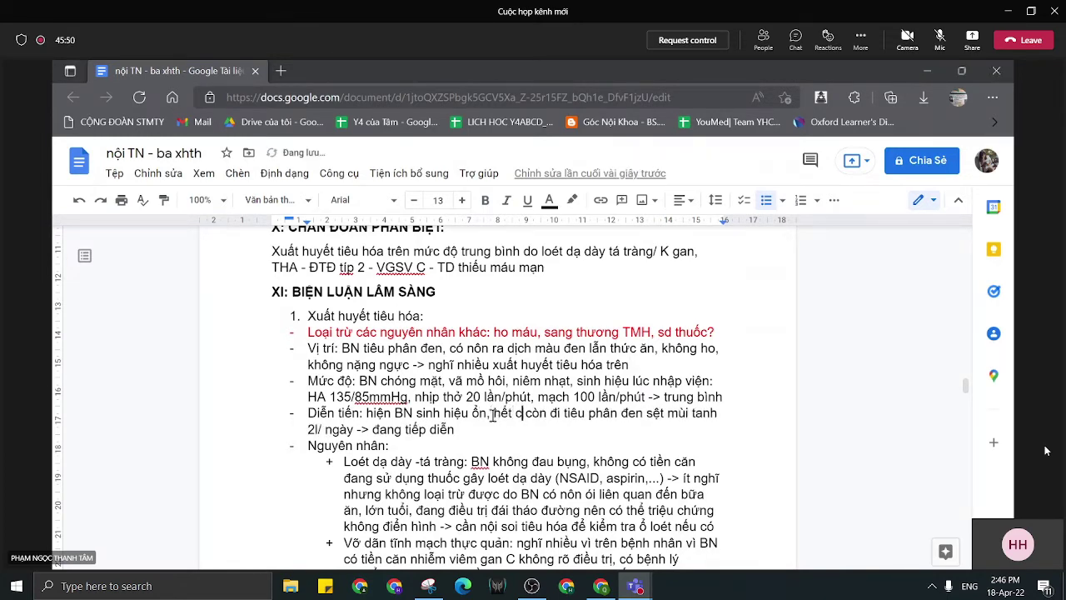
{"action": "type", "text": "ặt, vã "}
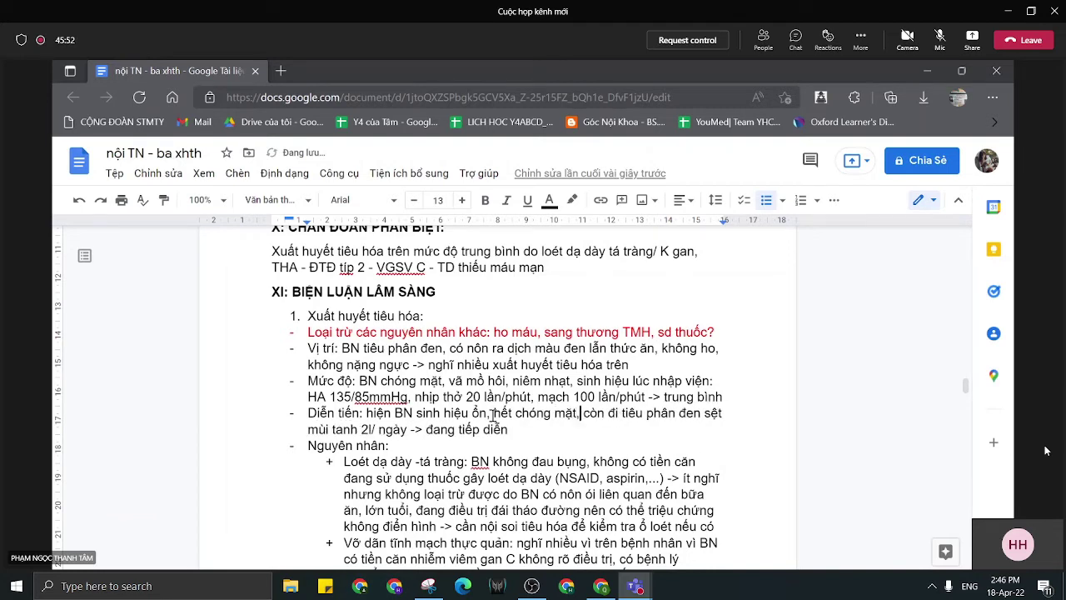
{"action": "type", "text": "mồ hô"}
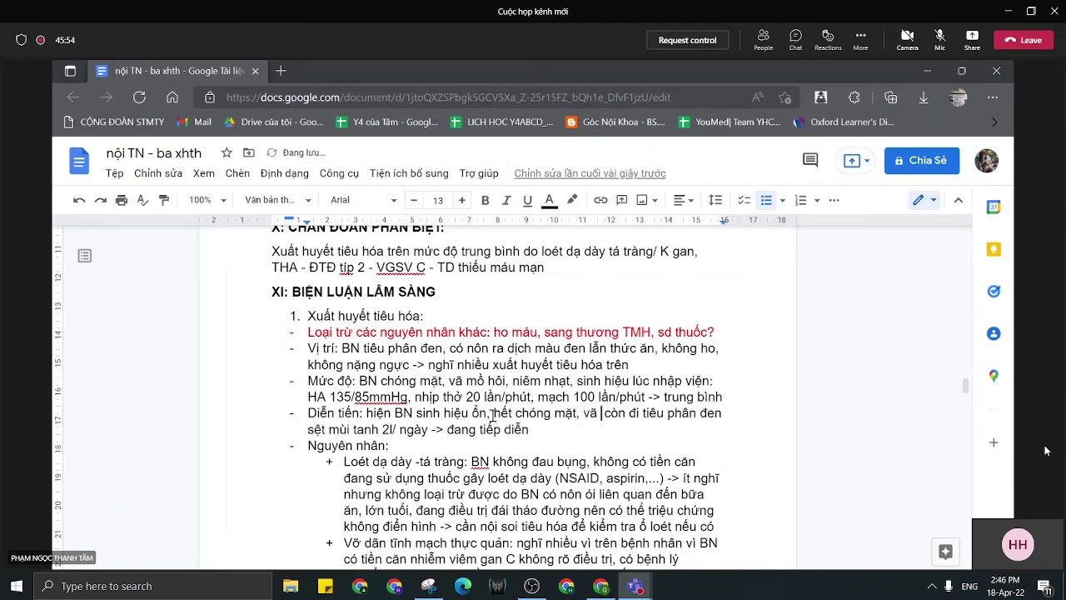
{"action": "type", "text": "i"}
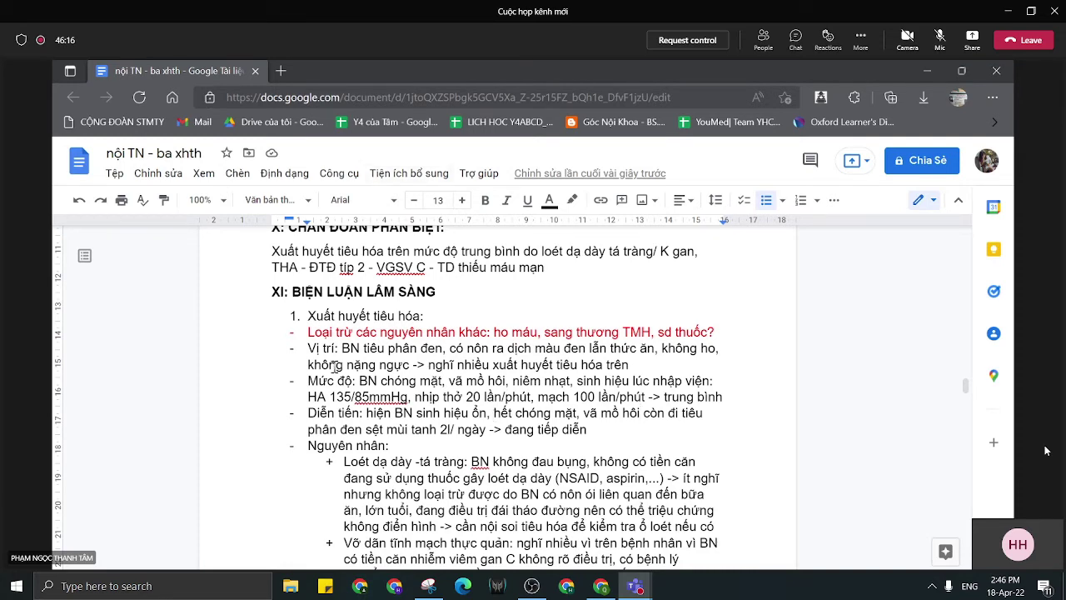
Highlight "phân đen" in orange in the "Diễn tiến" bullet of section XI.
{"action": "left_click_drag", "start_coordinate": [364, 430], "coordinate": [305, 429]}
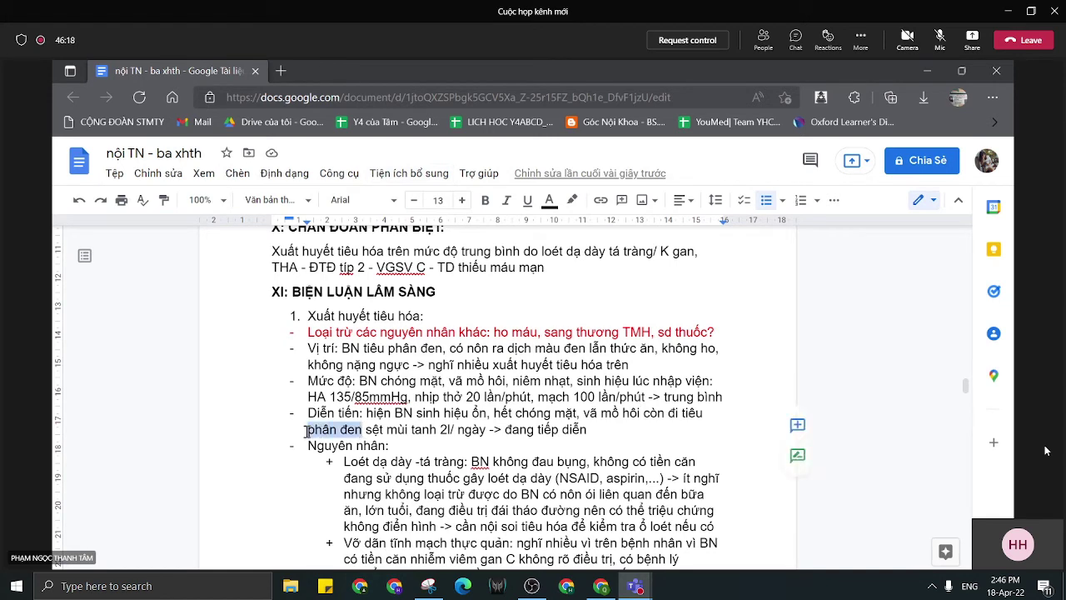
{"action": "left_click", "coordinate": [569, 202]}
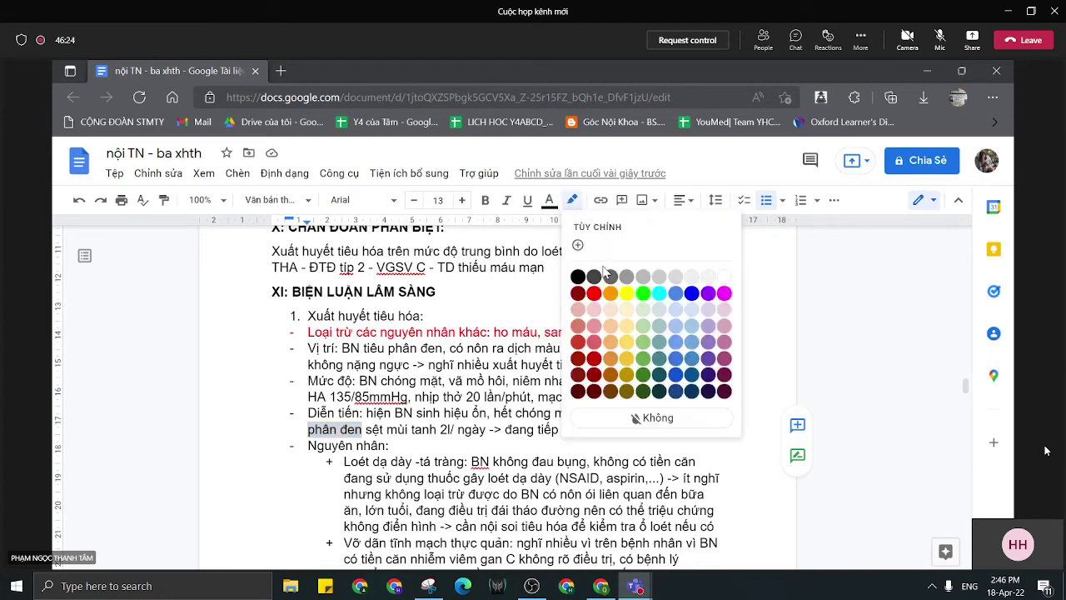
{"action": "left_click", "coordinate": [610, 294]}
{"action": "left_click", "coordinate": [624, 433]}
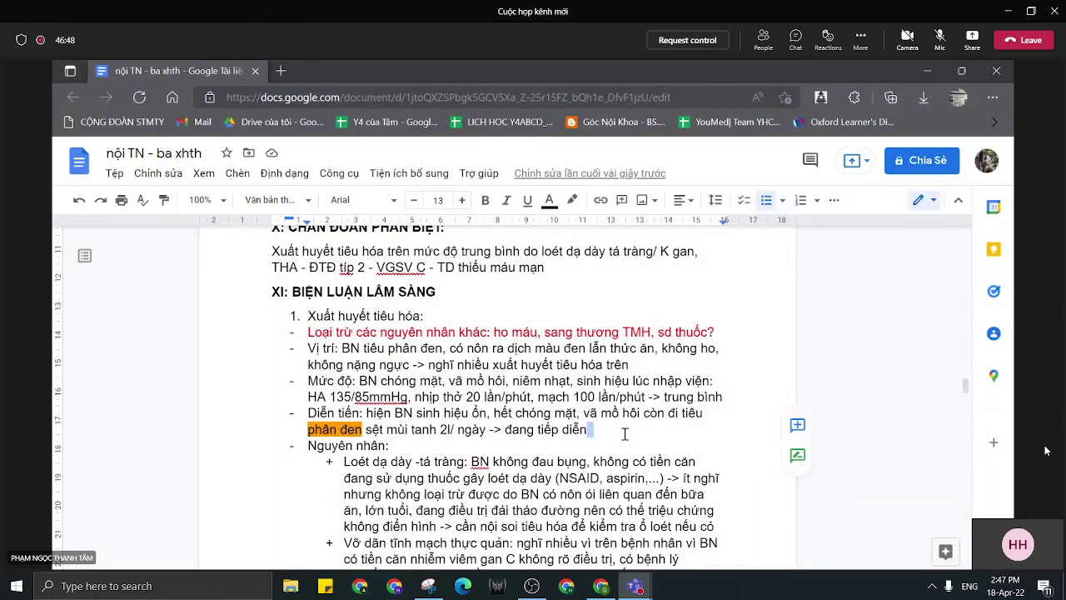
Insert "hết" before "vã mồ hôi" in the "Diễn tiến" bullet.
{"action": "left_click", "coordinate": [585, 417]}
{"action": "type", "text": "hết"}
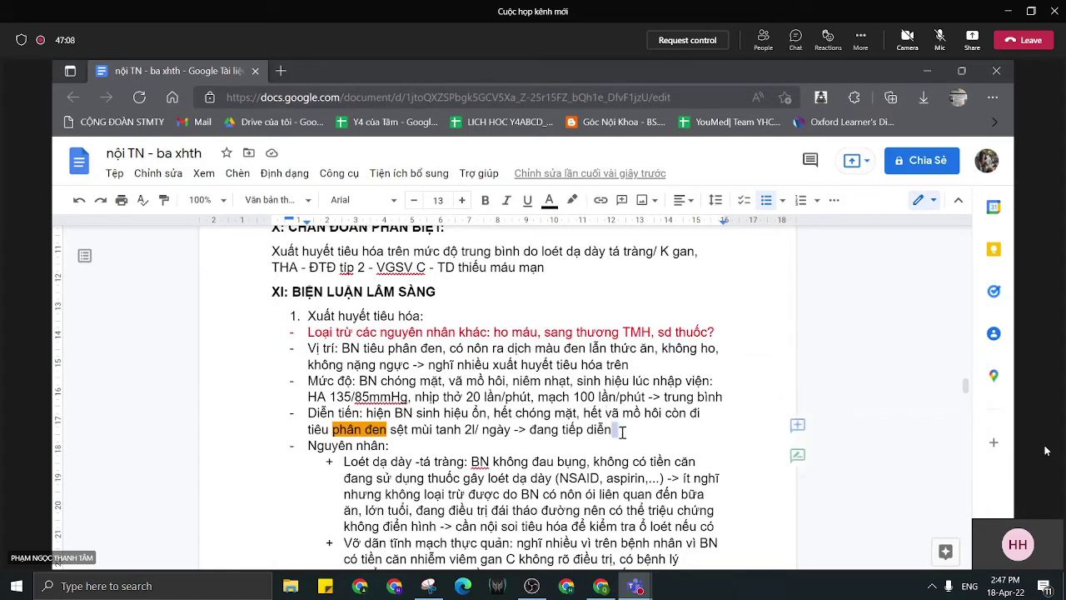
{"action": "left_click", "coordinate": [618, 430]}
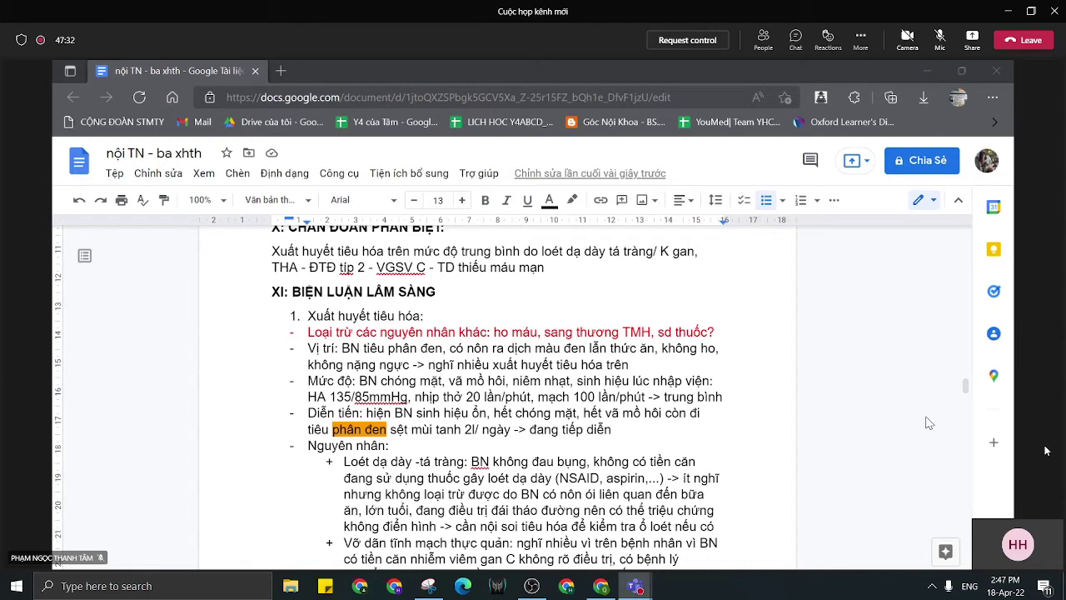
Append "(nhiều khả năng đã tạm ngưng)" after "đang tiếp diễn" in the "Diễn tiến" bullet.
{"action": "left_click", "coordinate": [634, 428]}
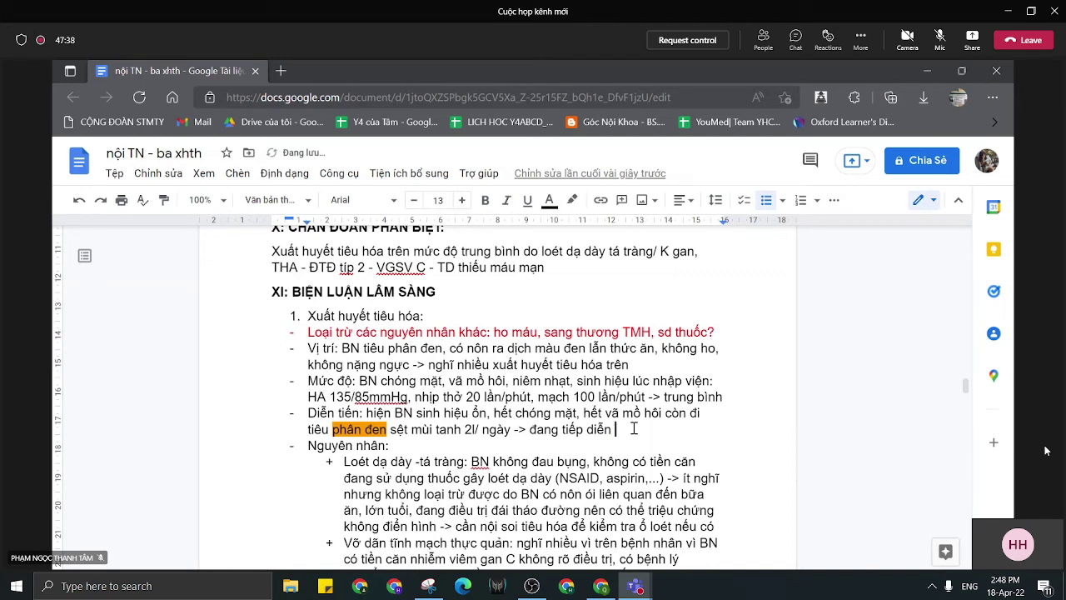
{"action": "type", "text": "(nhiều khả nan"}
{"action": "type", "text": "g đã ta"}
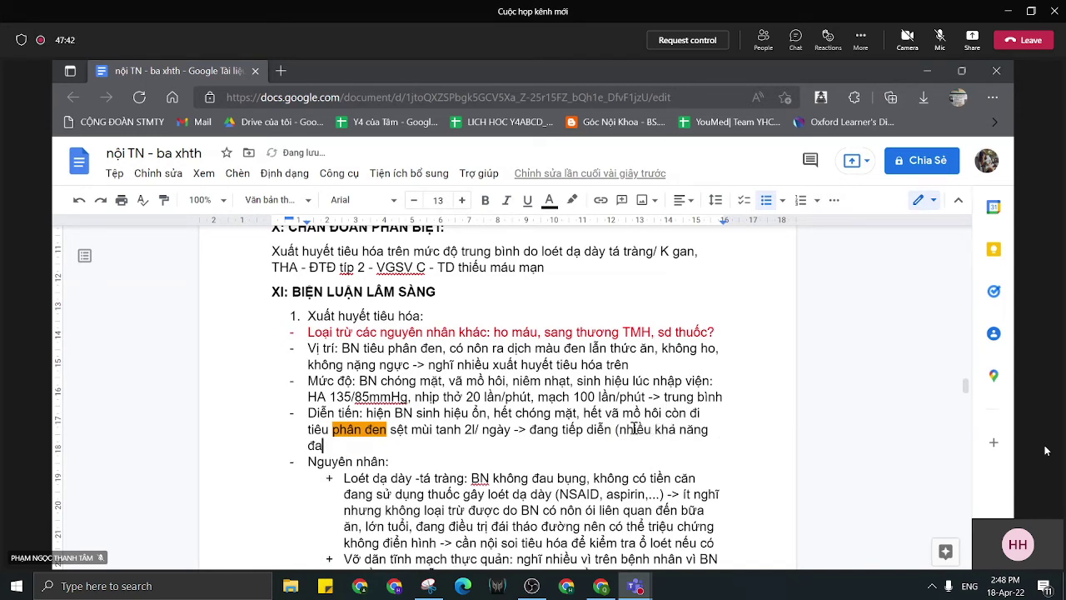
{"action": "type", "text": "m ngưng)"}
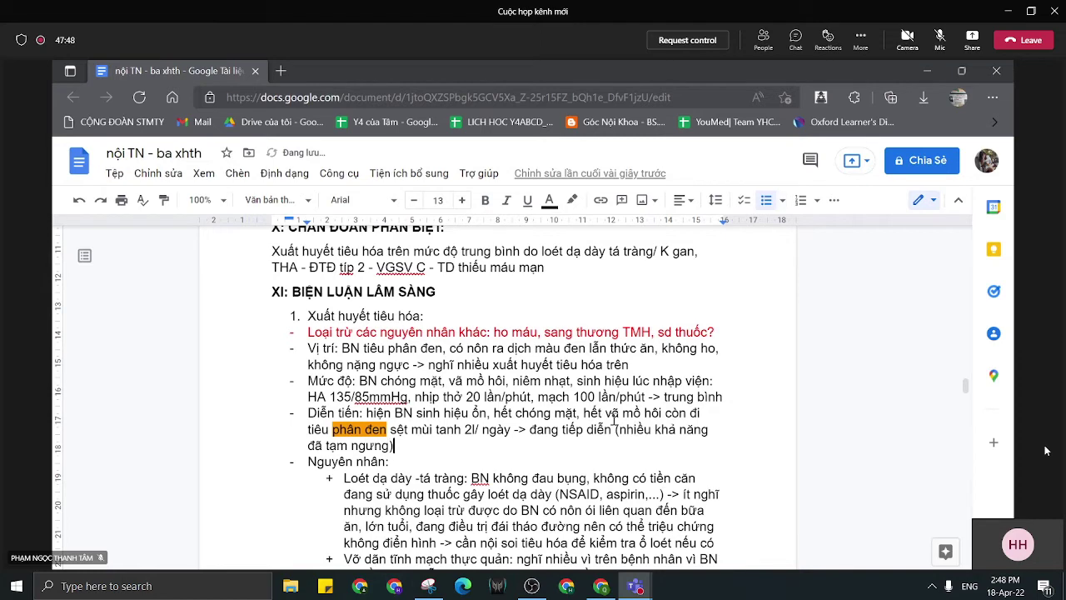
Colour the text "nhiều khả năng đã tạm ngưng)" red at the end of the "Diễn tiến" bullet.
{"action": "left_click_drag", "start_coordinate": [617, 429], "coordinate": [636, 445]}
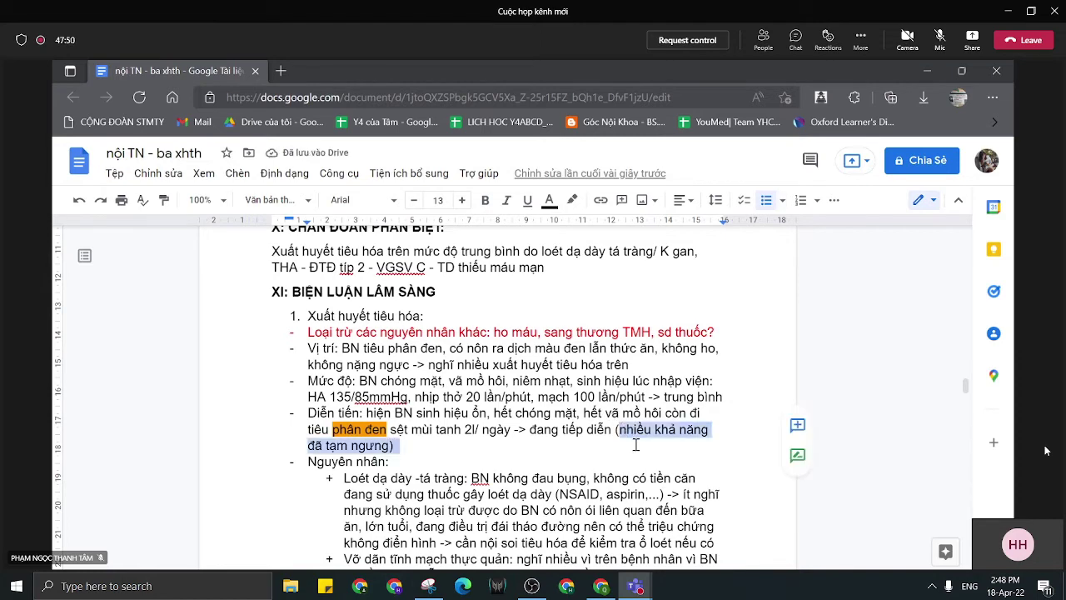
{"action": "left_click", "coordinate": [550, 201]}
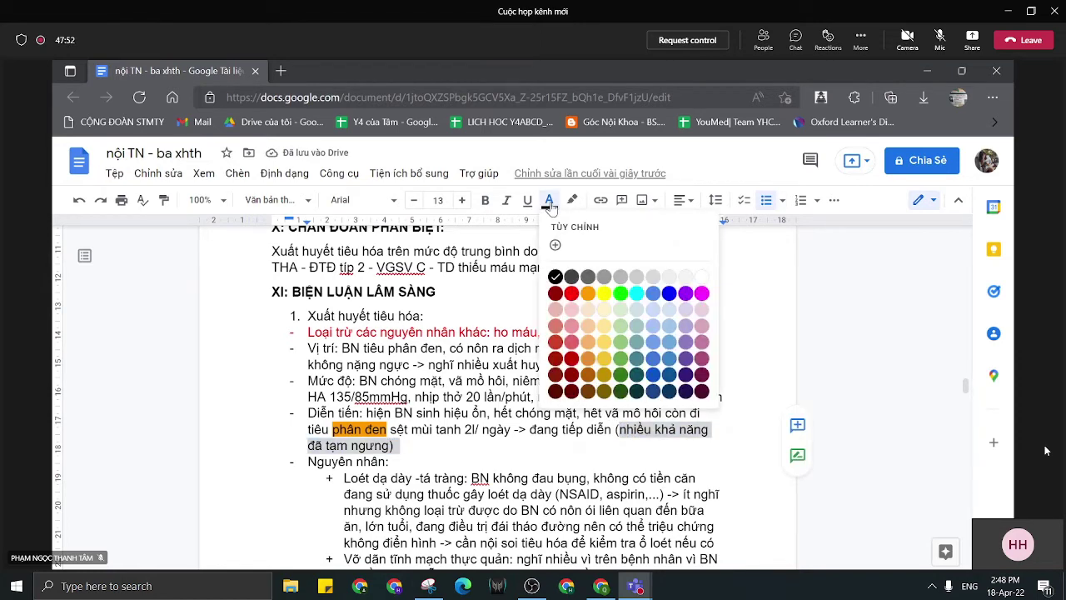
{"action": "left_click", "coordinate": [571, 293]}
{"action": "left_click", "coordinate": [572, 451]}
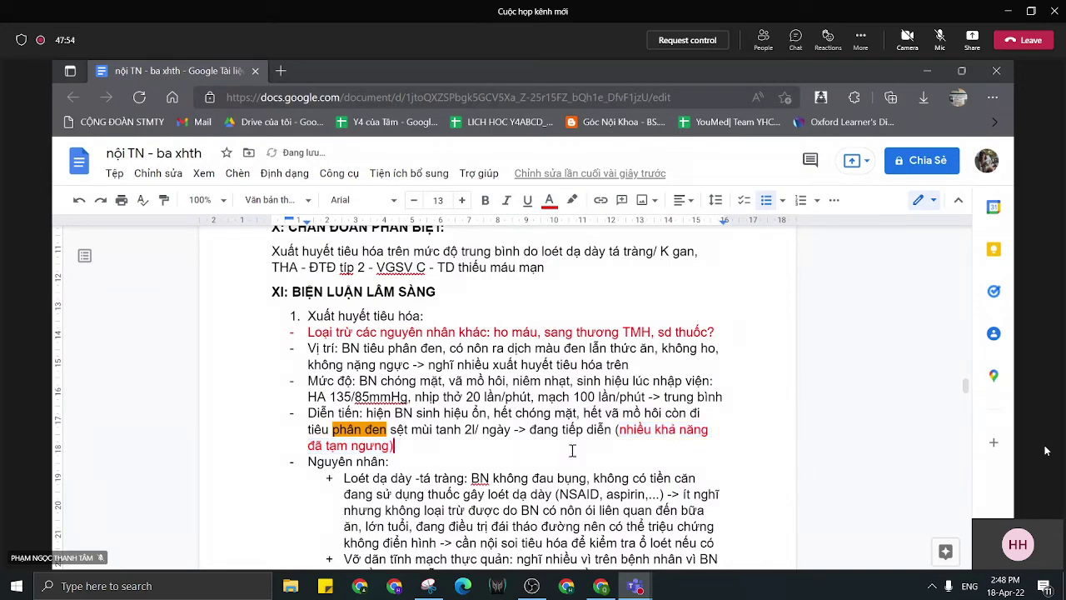
Delete and retype the opening bracket before "nhiều khả năng đã tạm ngưng" in the "Diễn tiến" bullet.
{"action": "scroll", "coordinate": [693, 414], "scroll_direction": "down", "scroll_amount": 2}
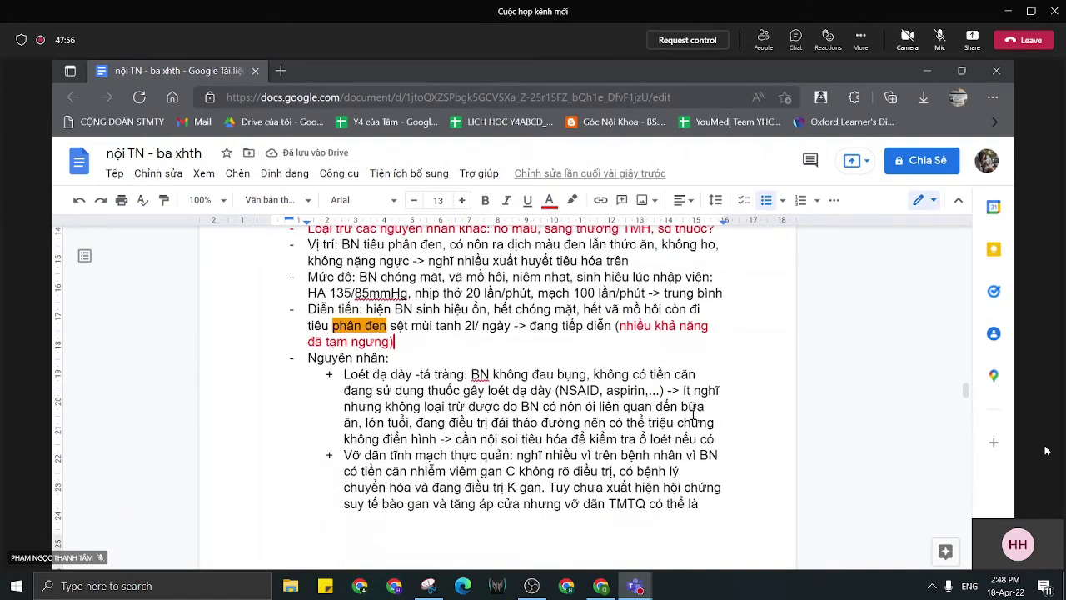
{"action": "scroll", "coordinate": [693, 414], "scroll_direction": "up", "scroll_amount": 1}
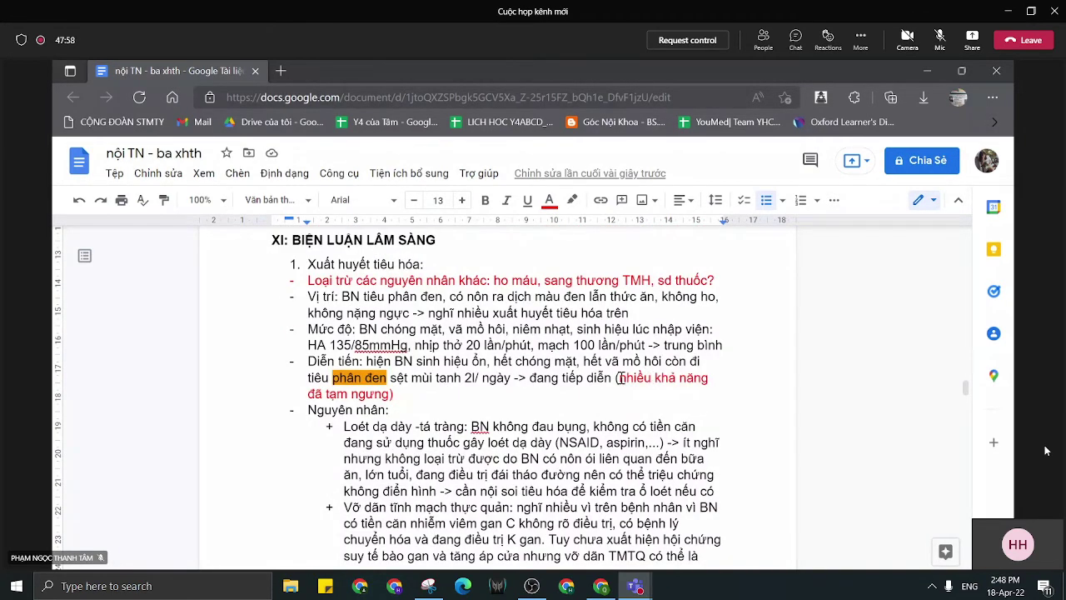
{"action": "left_click", "coordinate": [620, 378]}
{"action": "key", "text": "BackSpace"}
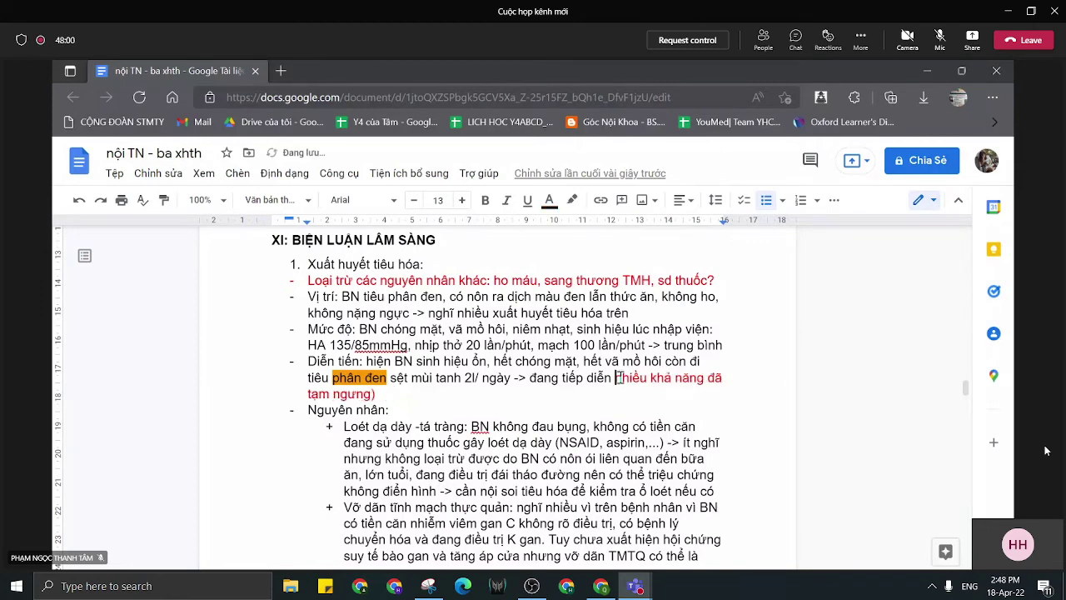
{"action": "type", "text": "("}
Remove the duplicate "có" before "sụt cân" in the "Ung thư đường tiêu hóa trên gây xuất huyết" bullet.
{"action": "scroll", "coordinate": [688, 434], "scroll_direction": "down", "scroll_amount": 1}
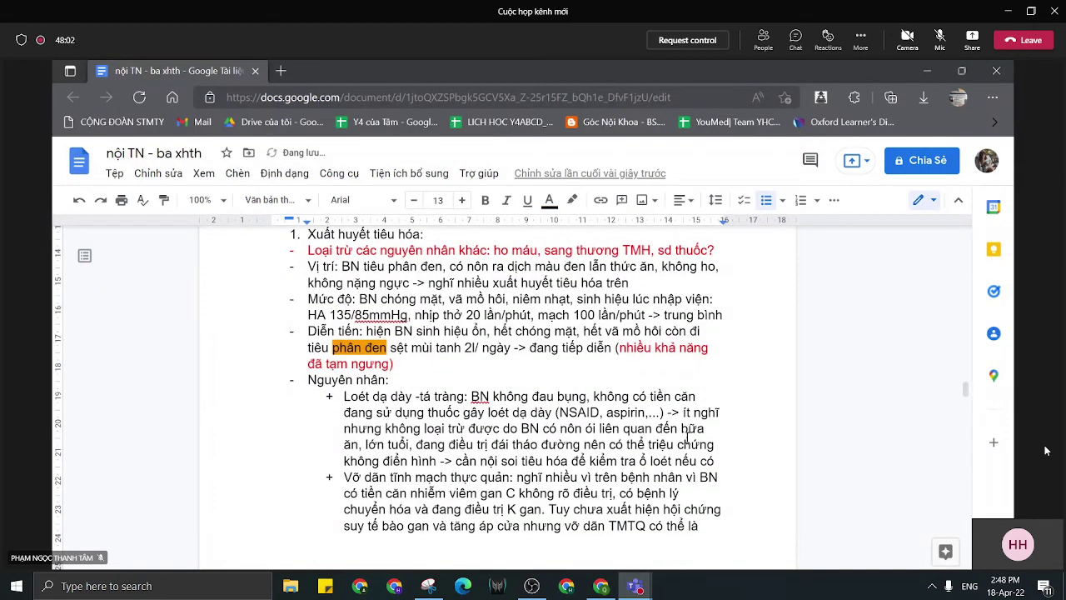
{"action": "scroll", "coordinate": [687, 436], "scroll_direction": "down", "scroll_amount": 2}
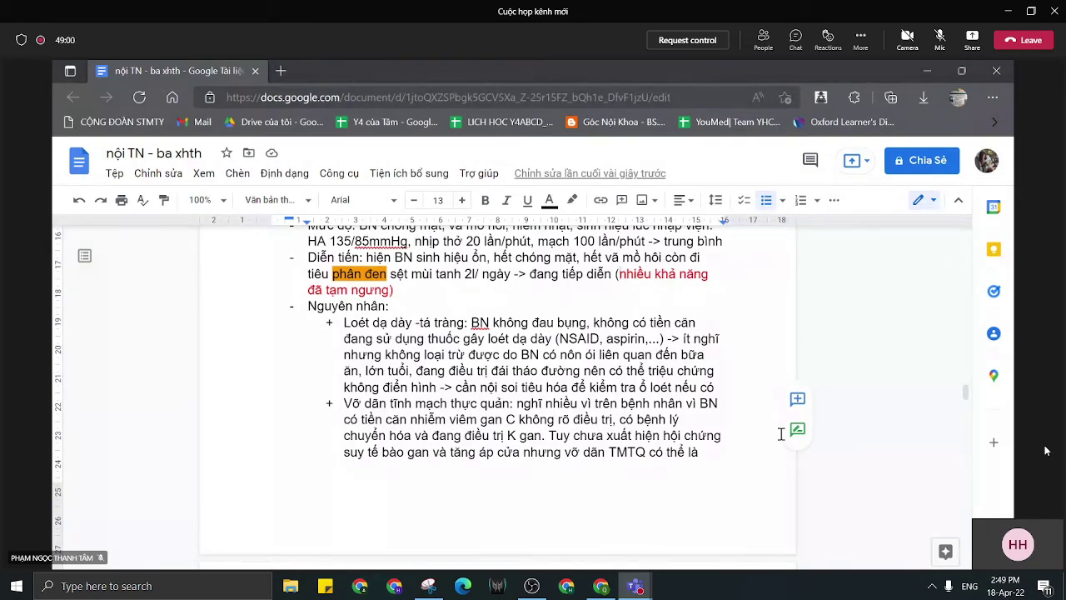
{"action": "scroll", "coordinate": [525, 469], "scroll_direction": "down", "scroll_amount": 2}
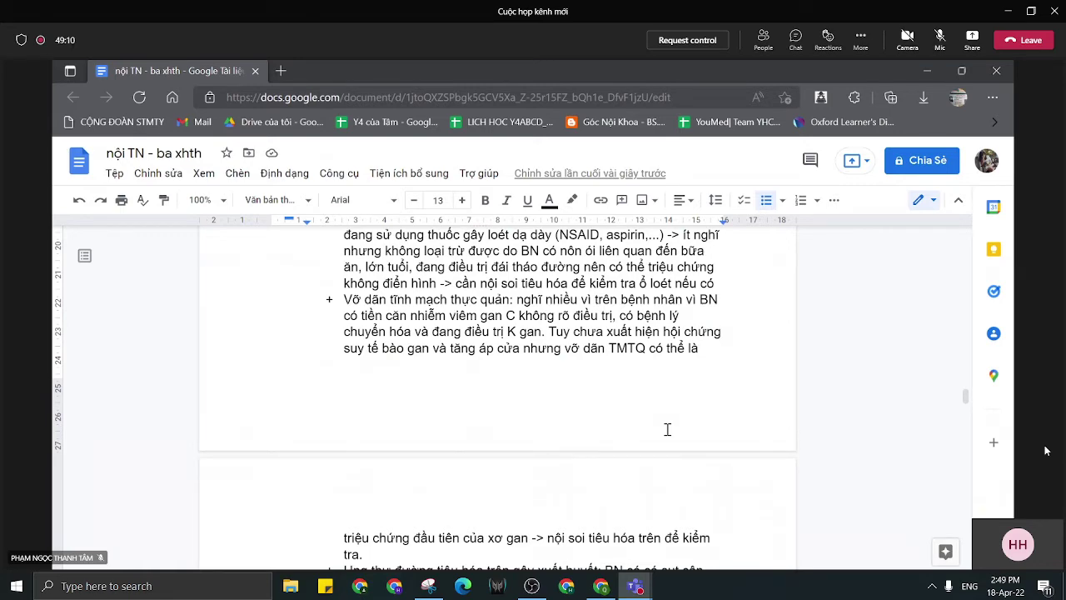
{"action": "scroll", "coordinate": [668, 429], "scroll_direction": "down", "scroll_amount": 4}
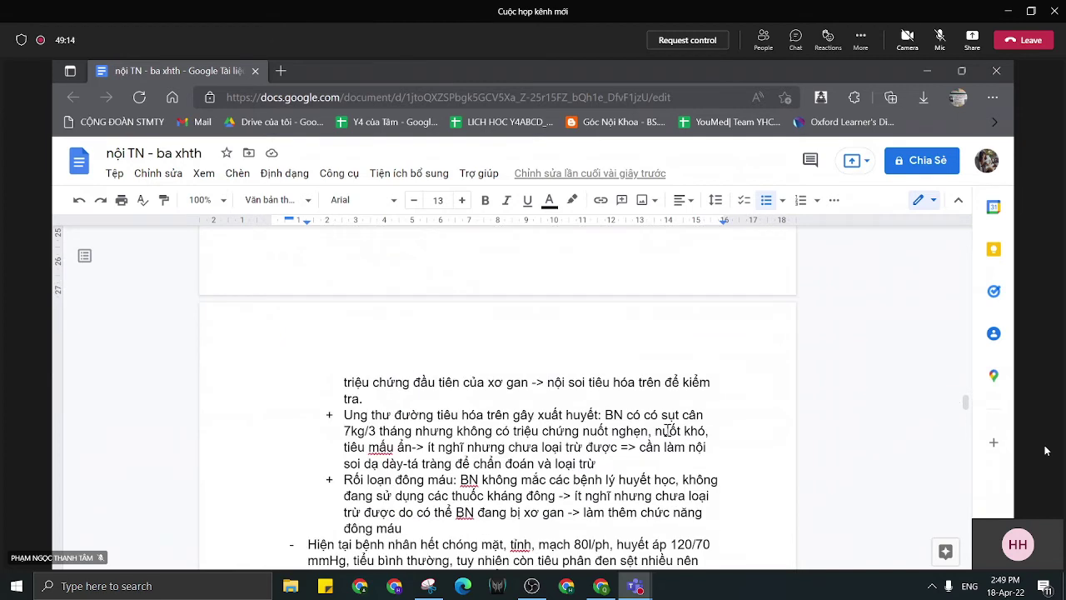
{"action": "scroll", "coordinate": [668, 429], "scroll_direction": "down", "scroll_amount": 1}
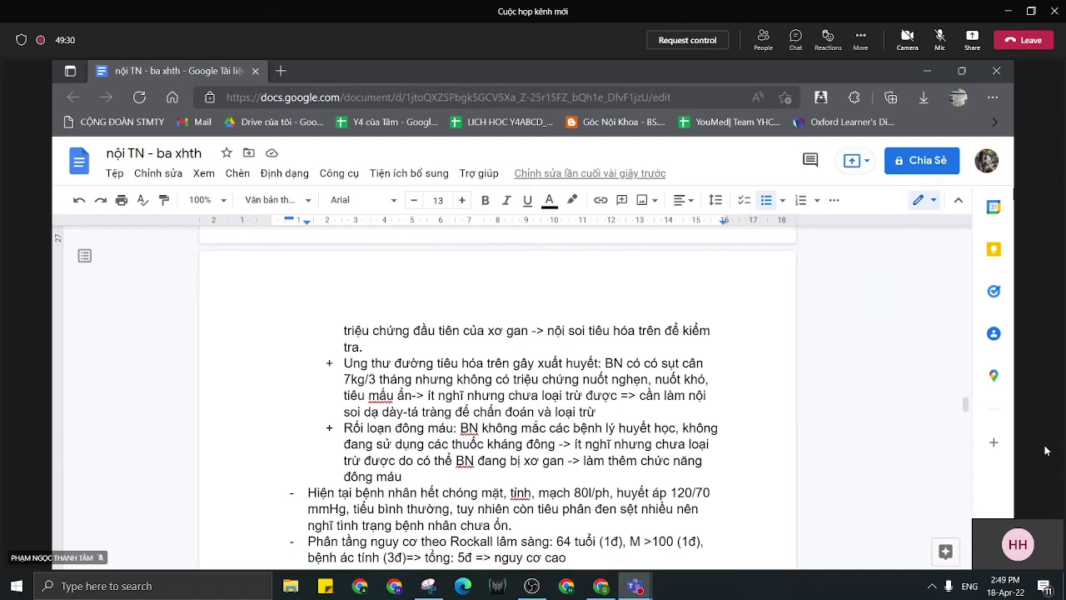
{"action": "left_click", "coordinate": [660, 362]}
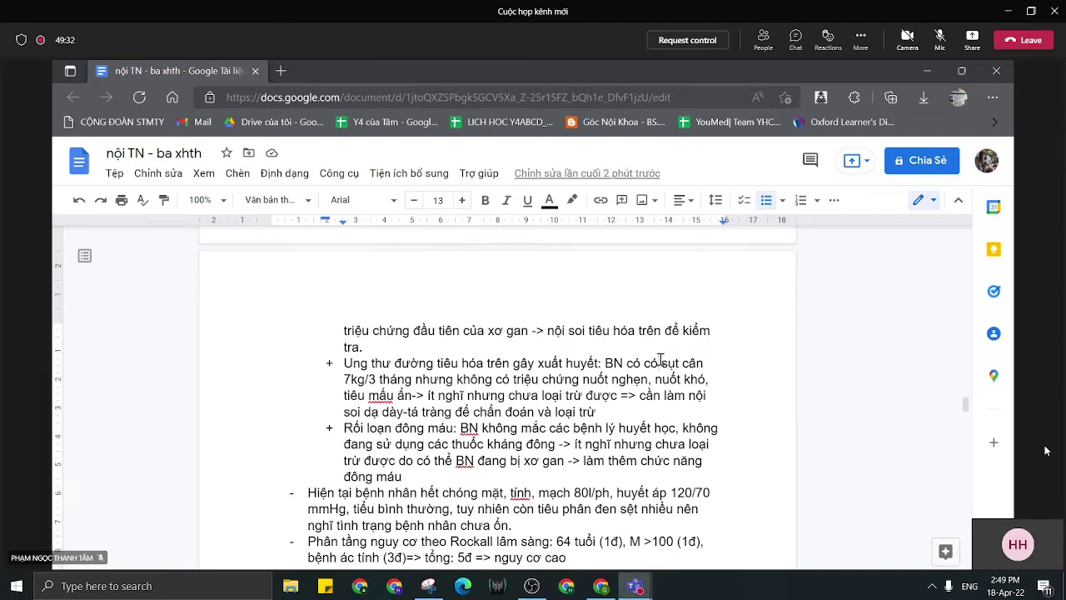
{"action": "key", "text": "BackSpace"}
{"action": "key", "text": "BackSpace"}
{"action": "key", "text": "BackSpace"}
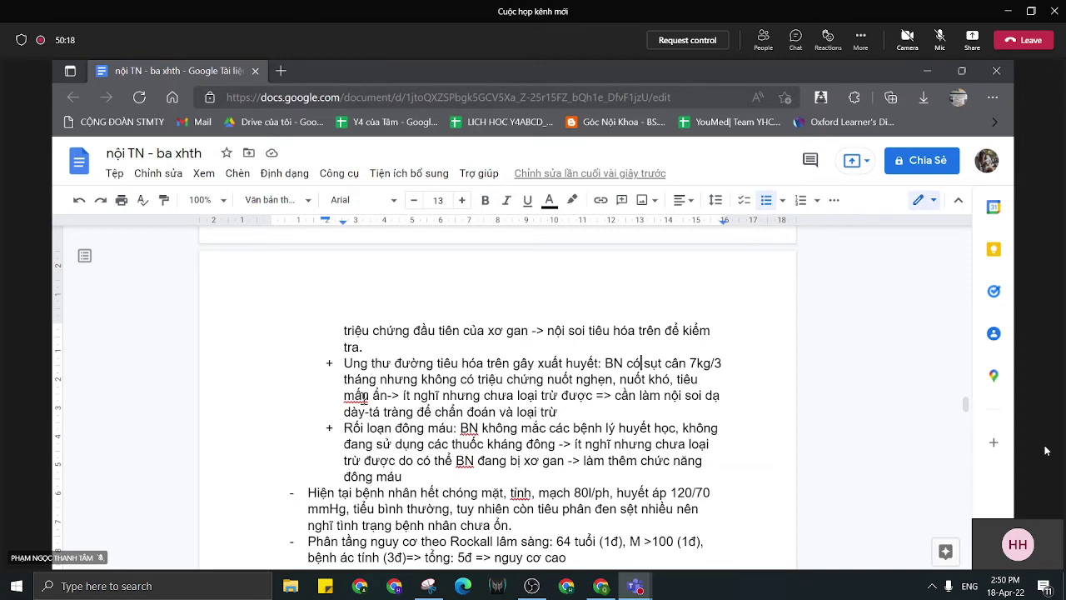
Correct the misspelled word before "ẩn" to "máu" in the "Ung thư đường tiêu hóa trên" bullet, using the spelling suggestion.
{"action": "left_click", "coordinate": [362, 395]}
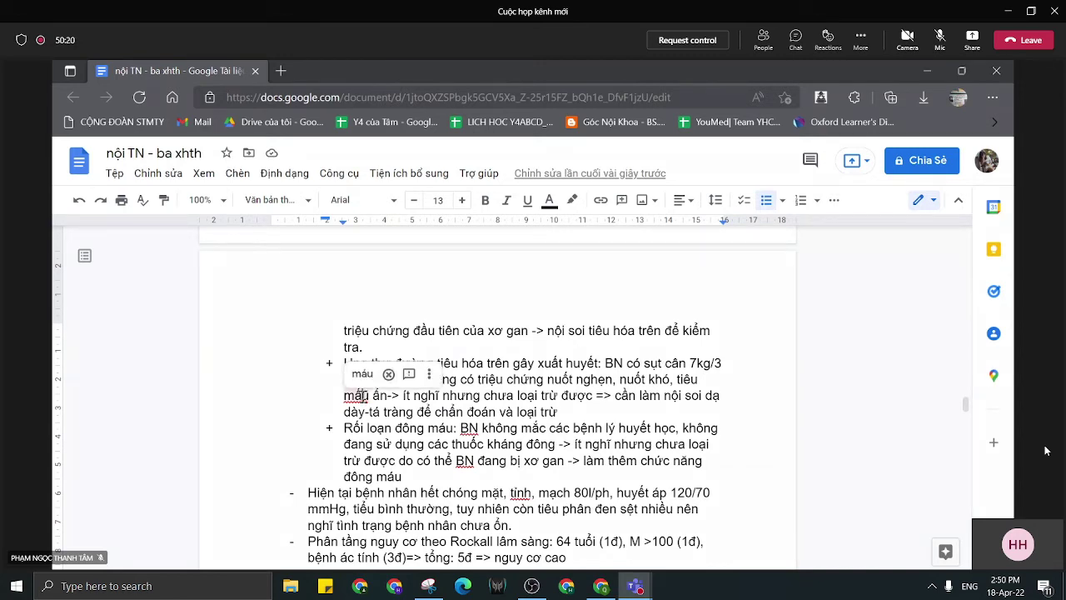
{"action": "left_click", "coordinate": [362, 374]}
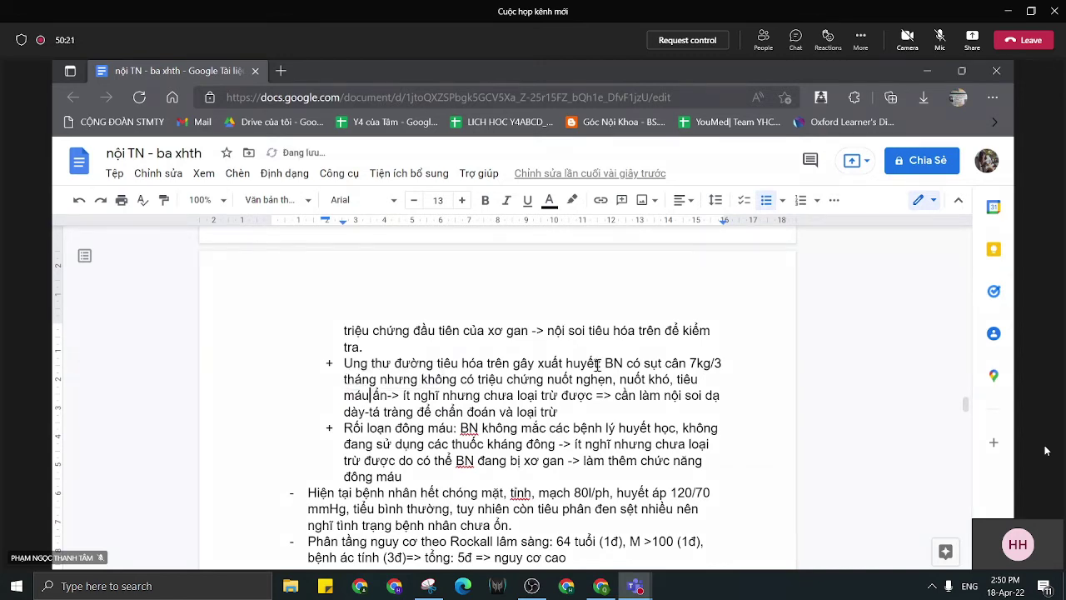
{"action": "left_click", "coordinate": [633, 416]}
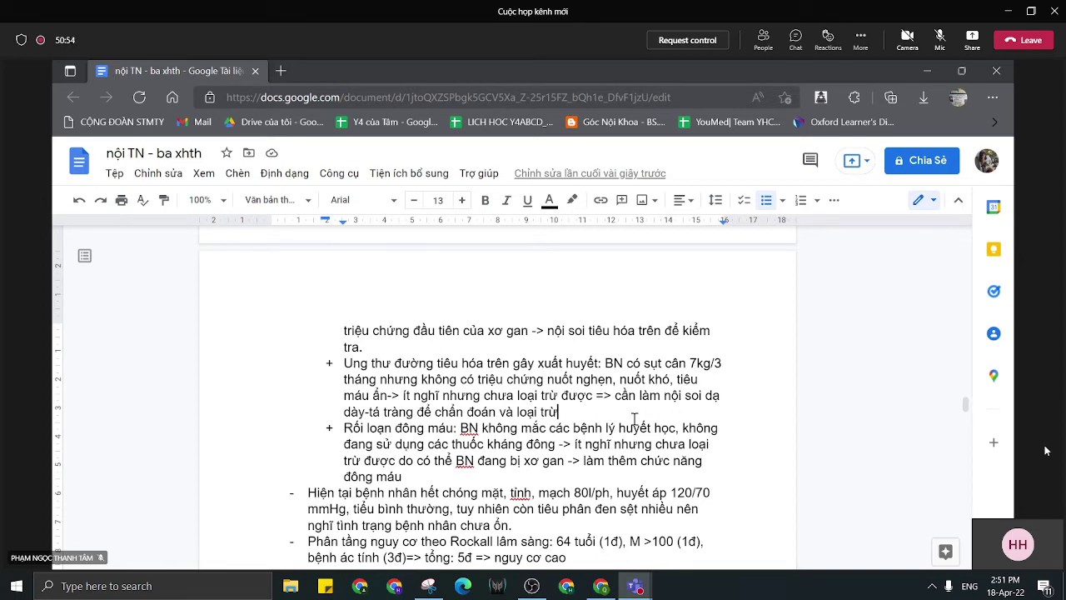
Insert ", khám không sờ thấy hạch" after "tiêu máu ẩn" in the "Ung thư đường tiêu hóa trên" bullet.
{"action": "left_click", "coordinate": [385, 395]}
{"action": "type", "text": ", khám kh"}
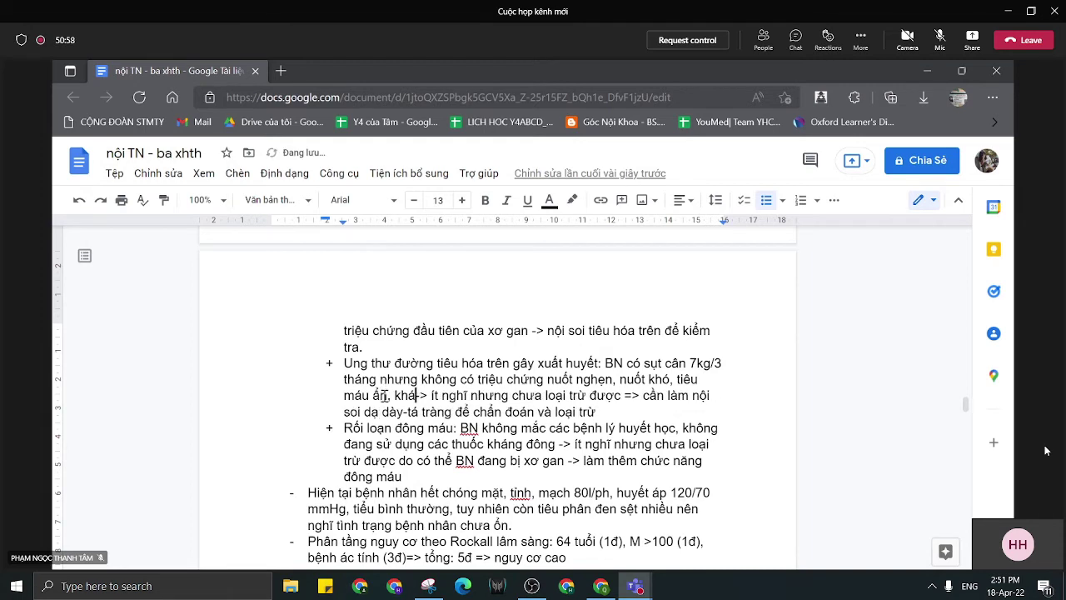
{"action": "type", "text": "ông so"}
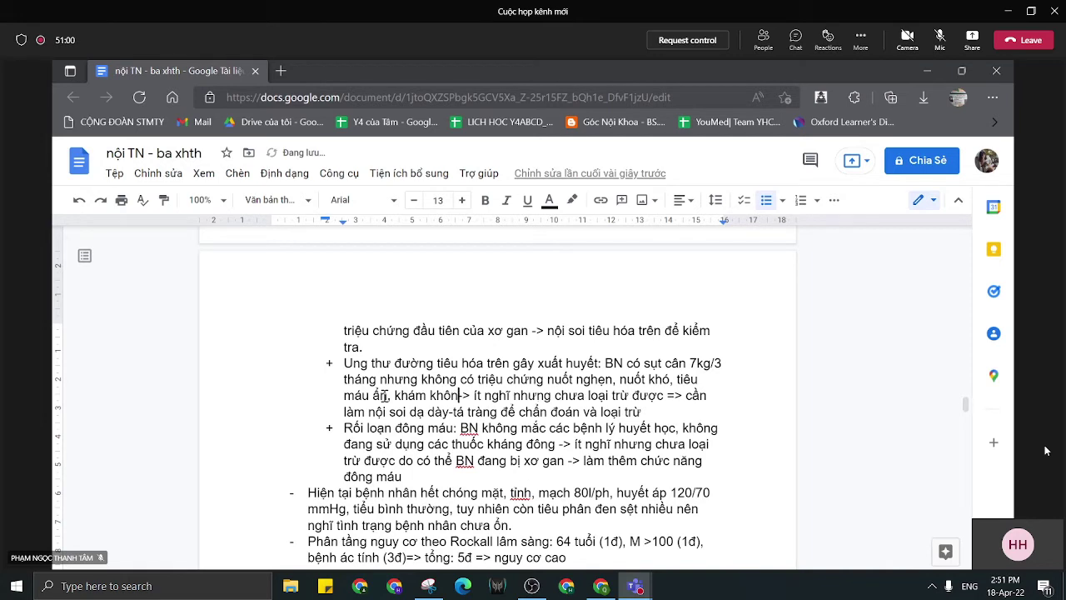
{"action": "type", "text": "ờ thấ"}
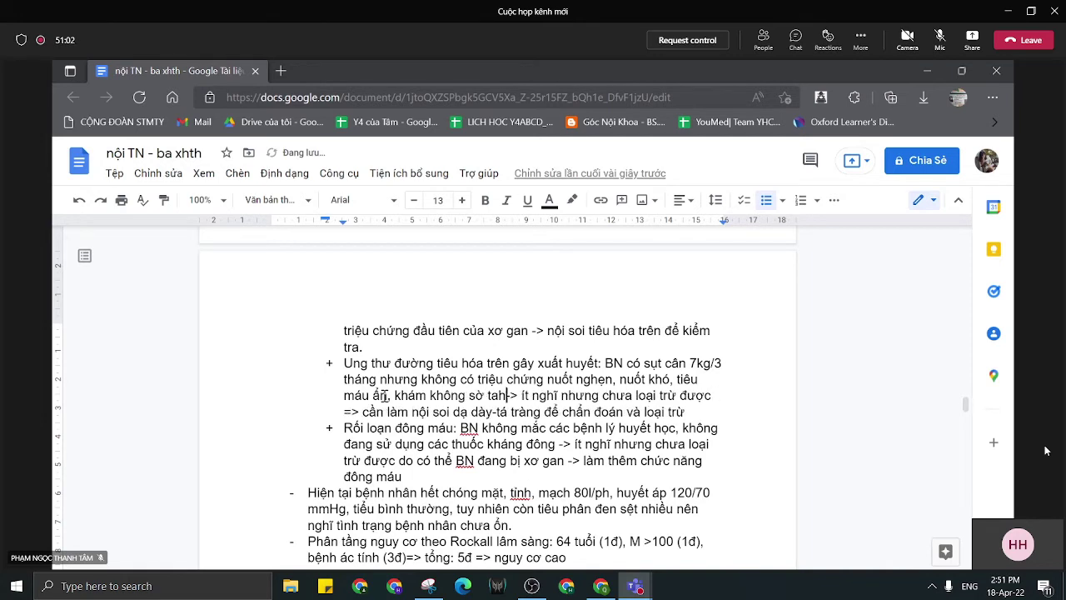
{"action": "type", "text": "y hao"}
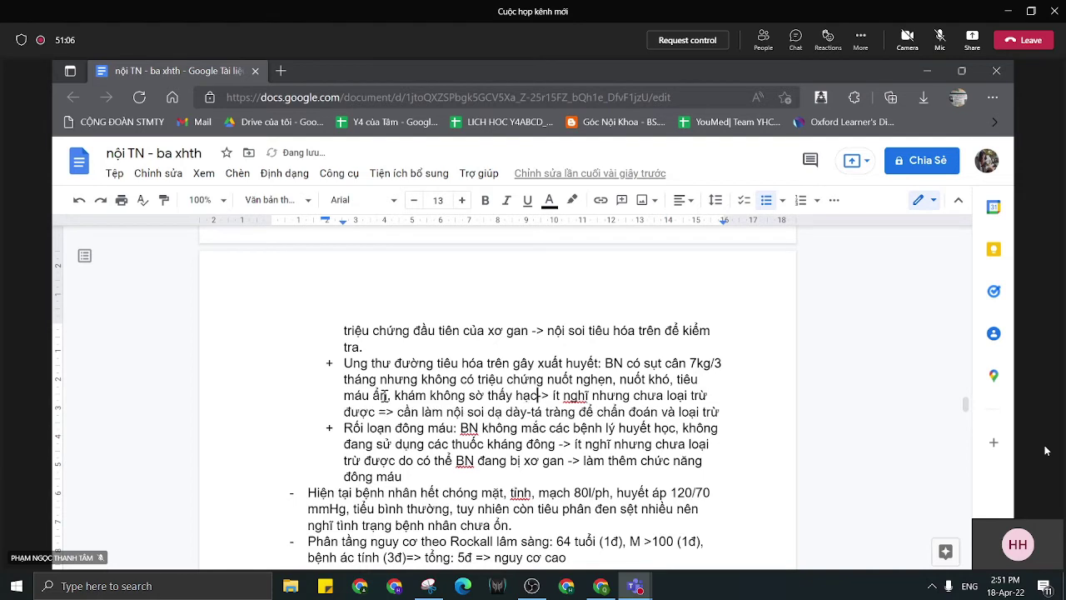
{"action": "type", "text": "h"}
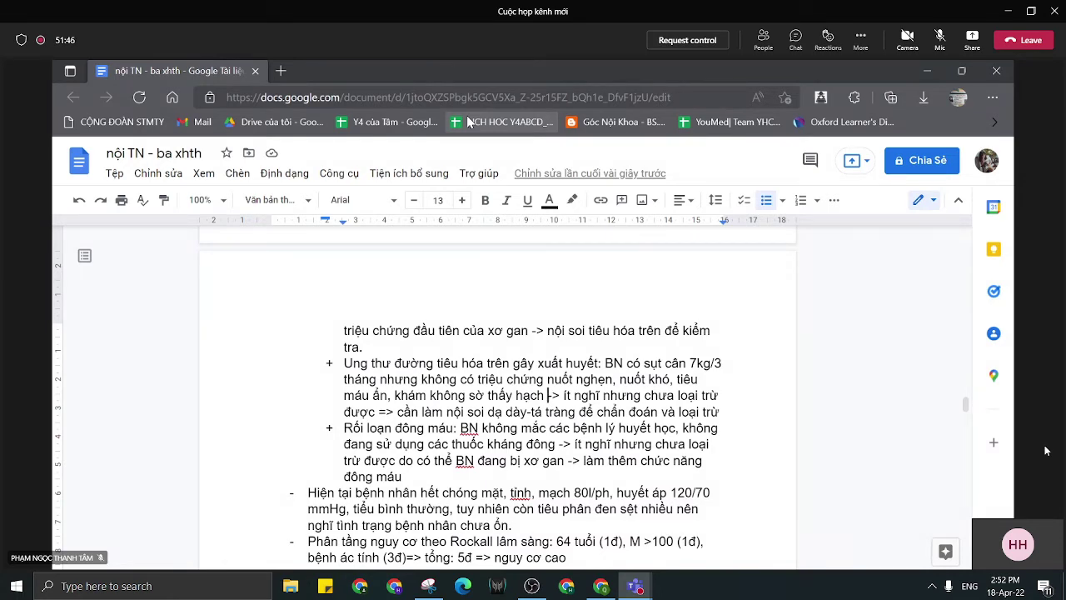
Append ", nội soi đại tràng" to the "CLS chẩn đoán" bullet in section XII.
{"action": "scroll", "coordinate": [584, 292], "scroll_direction": "down", "scroll_amount": 2}
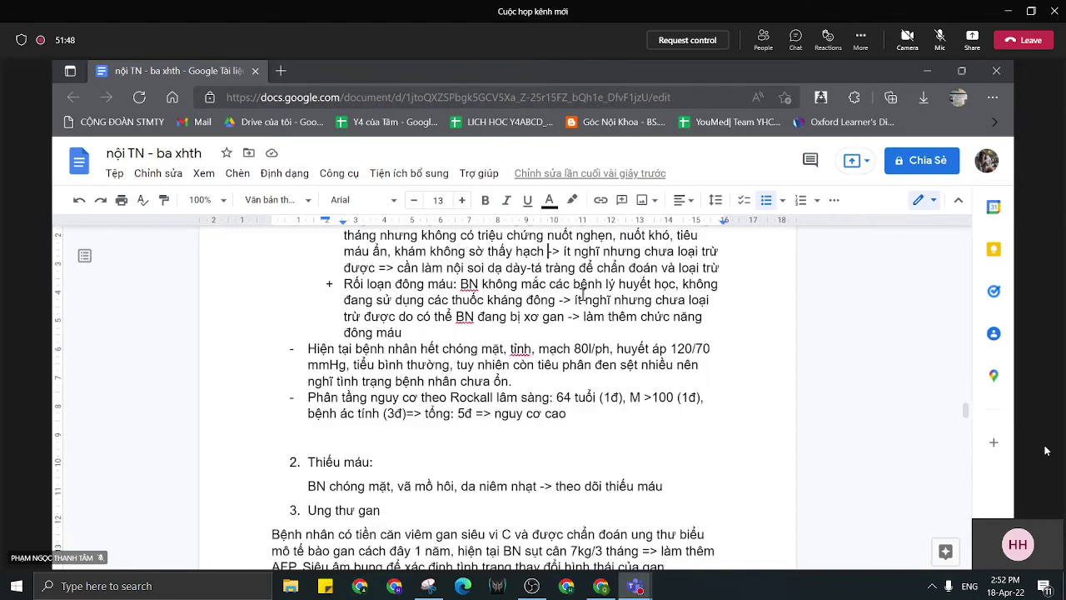
{"action": "scroll", "coordinate": [584, 293], "scroll_direction": "down", "scroll_amount": 1}
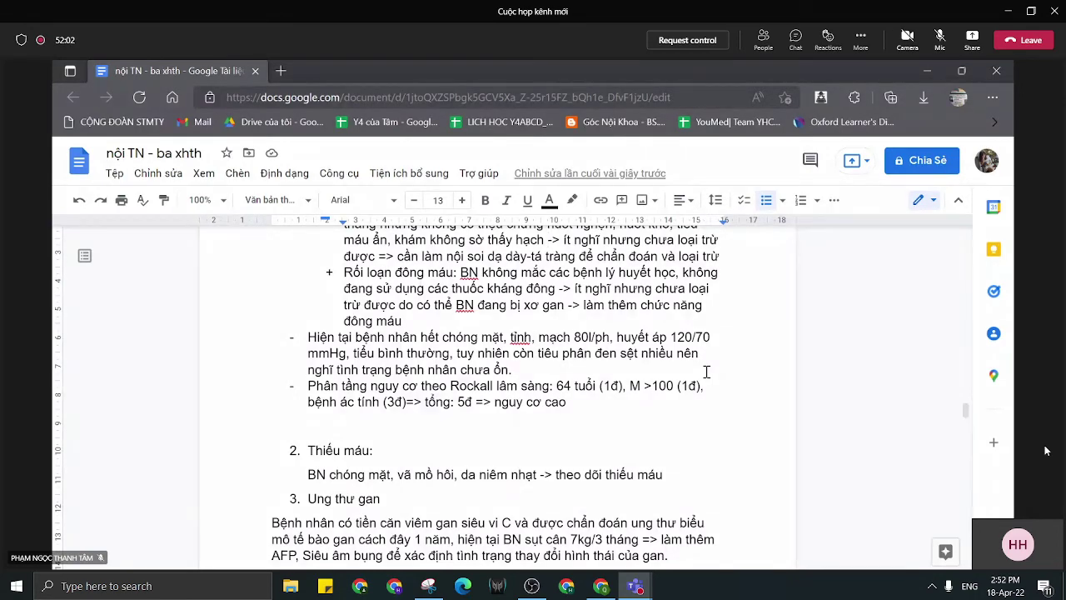
{"action": "scroll", "coordinate": [747, 332], "scroll_direction": "down", "scroll_amount": 2}
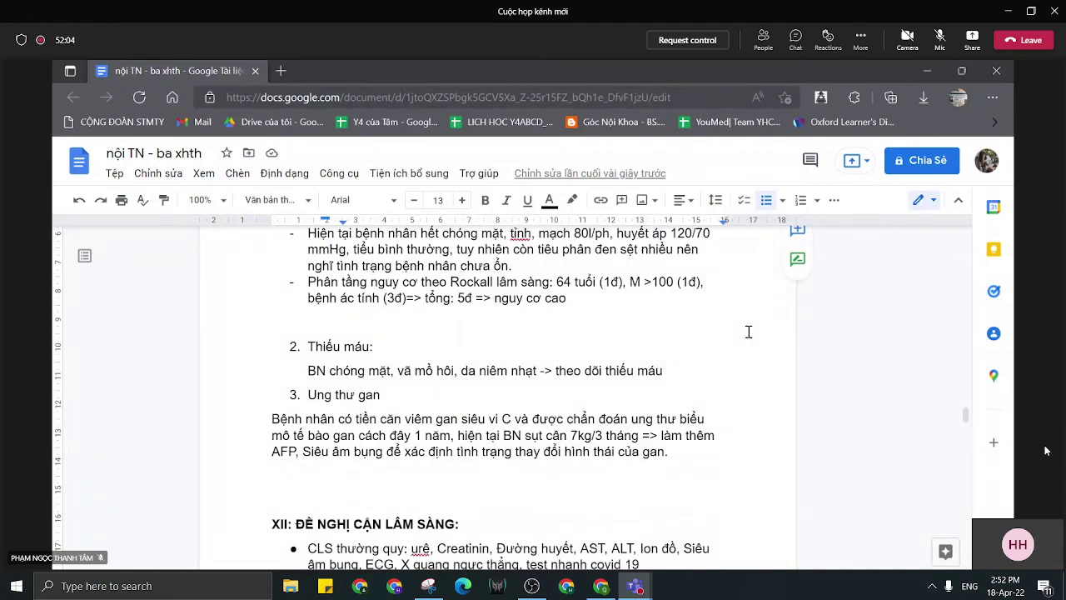
{"action": "scroll", "coordinate": [747, 332], "scroll_direction": "down", "scroll_amount": 1}
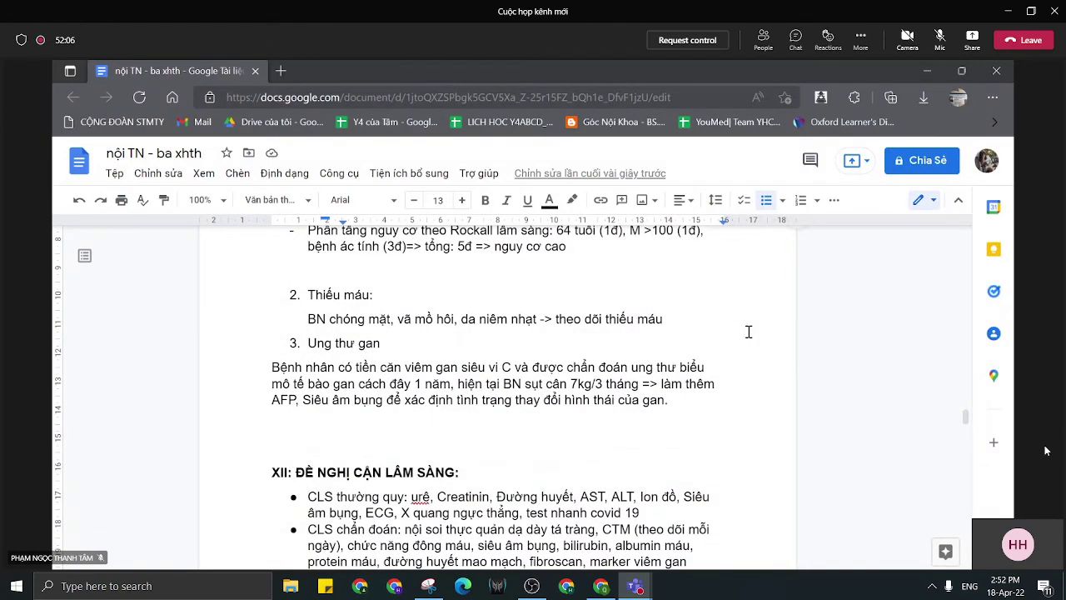
{"action": "scroll", "coordinate": [748, 331], "scroll_direction": "down", "scroll_amount": 2}
{"action": "scroll", "coordinate": [748, 332], "scroll_direction": "down", "scroll_amount": 1}
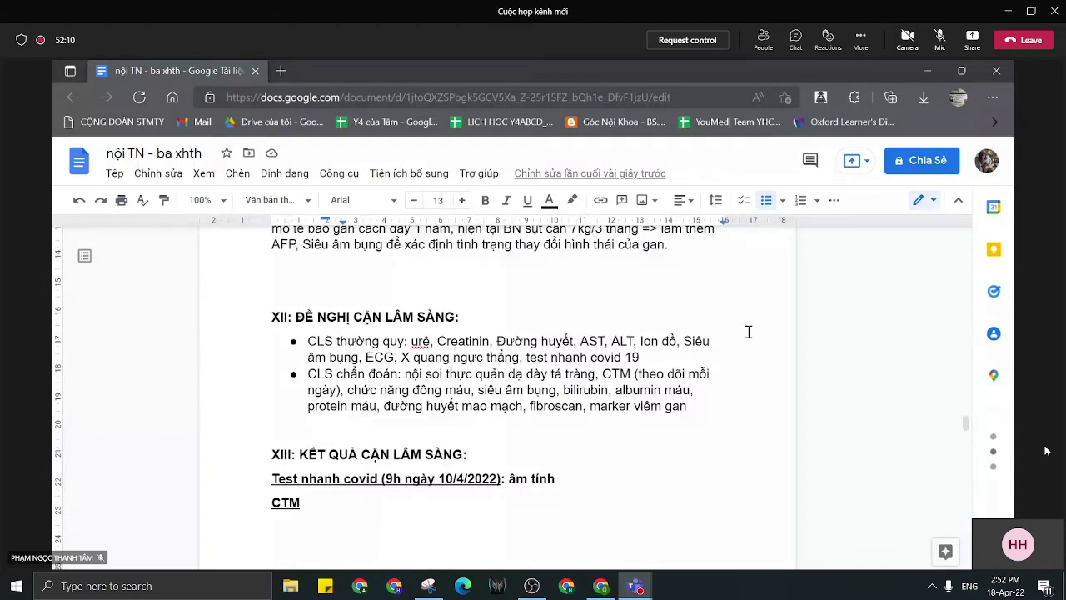
{"action": "scroll", "coordinate": [748, 332], "scroll_direction": "up", "scroll_amount": 2}
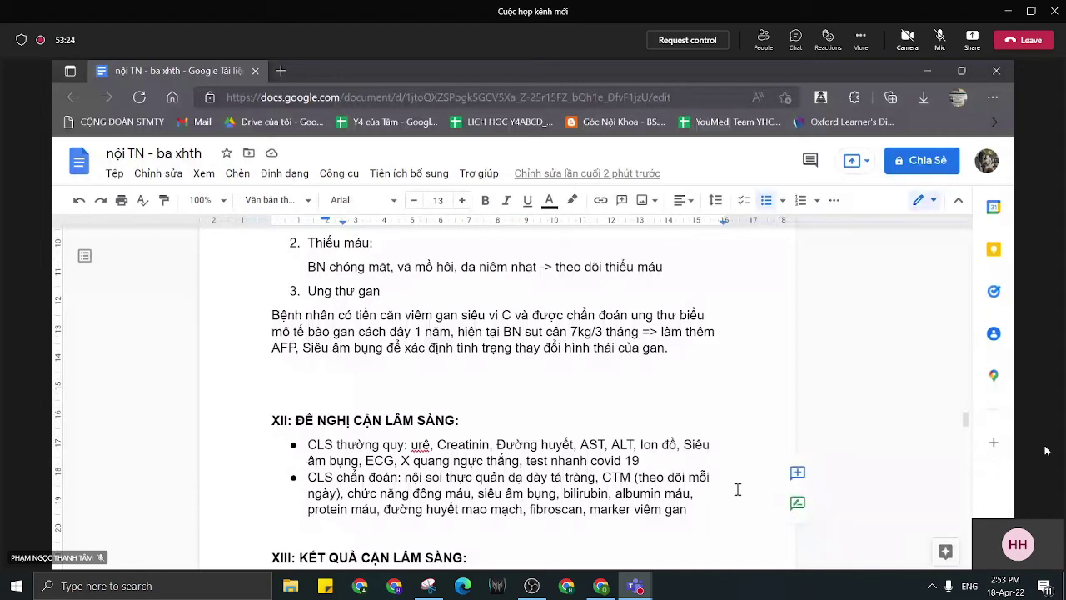
{"action": "left_click", "coordinate": [693, 516]}
{"action": "type", "text": ", nội soi "}
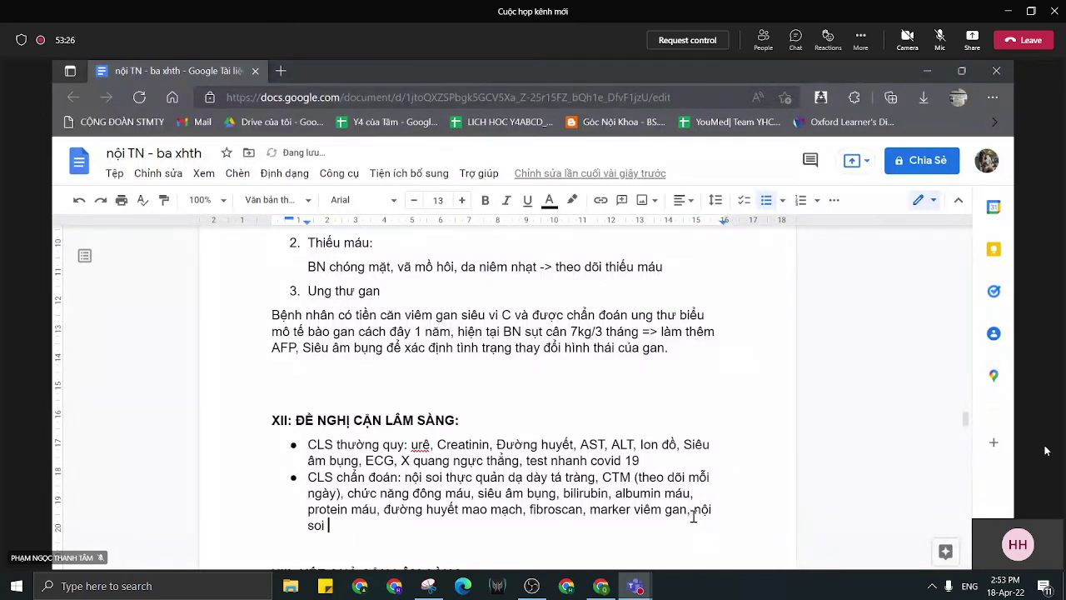
{"action": "type", "text": "đại tràng"}
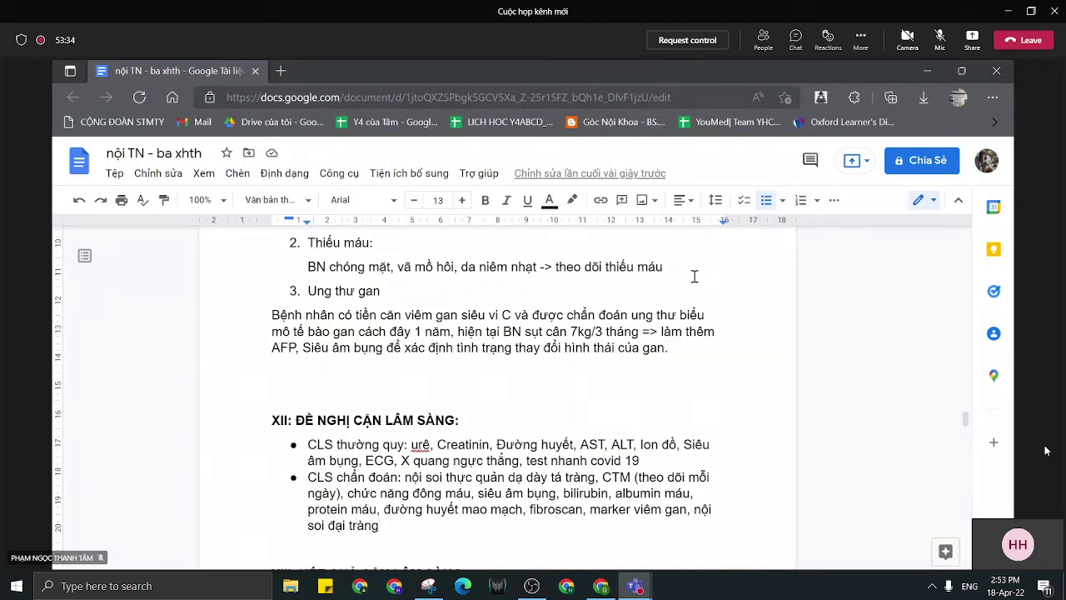
Insert "mao mạch tại giường" after "Đường huyết" in the "CLS thường quy" bullet of section XII.
{"action": "left_click", "coordinate": [571, 447]}
{"action": "type", "text": "mao mạch ta"}
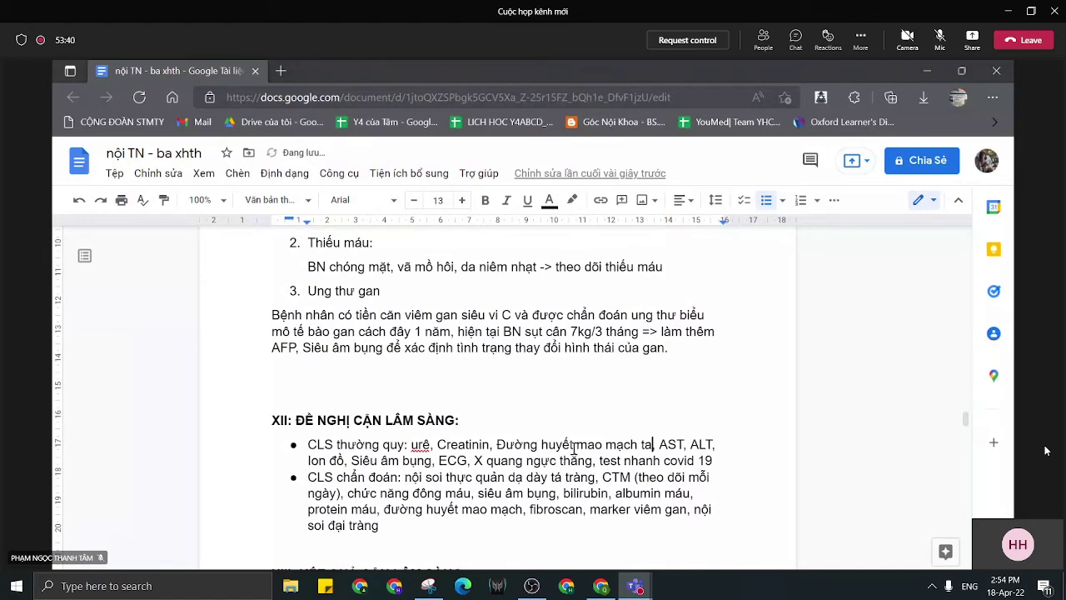
{"action": "type", "text": "i giường,"}
Delete "đường huyết mao mạch," from the "CLS chẩn đoán" bullet in section XII.
{"action": "left_click", "coordinate": [383, 526]}
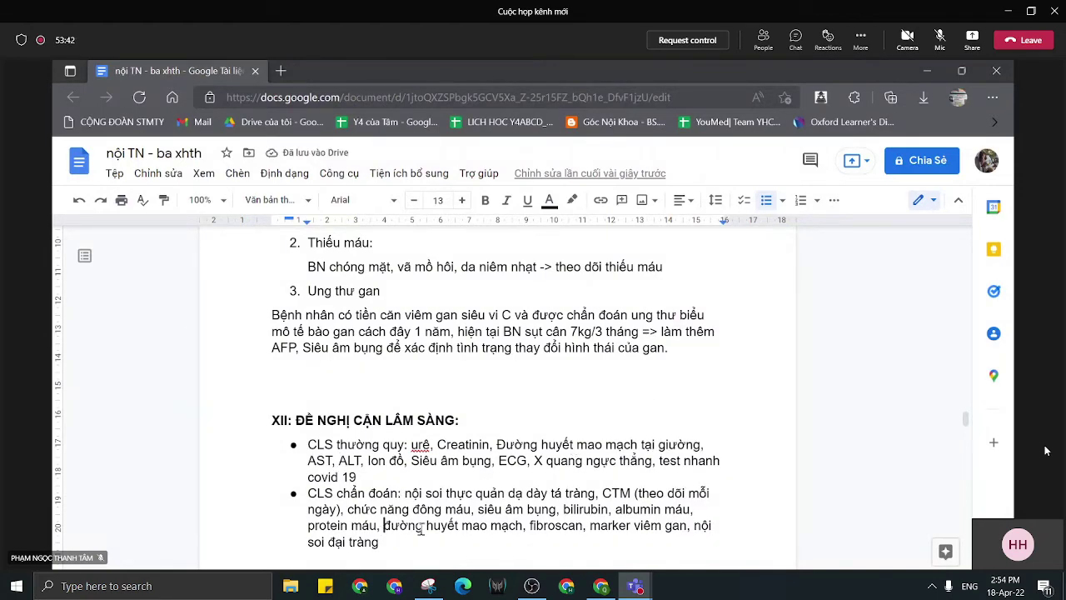
{"action": "left_click", "coordinate": [530, 526], "text": "shift"}
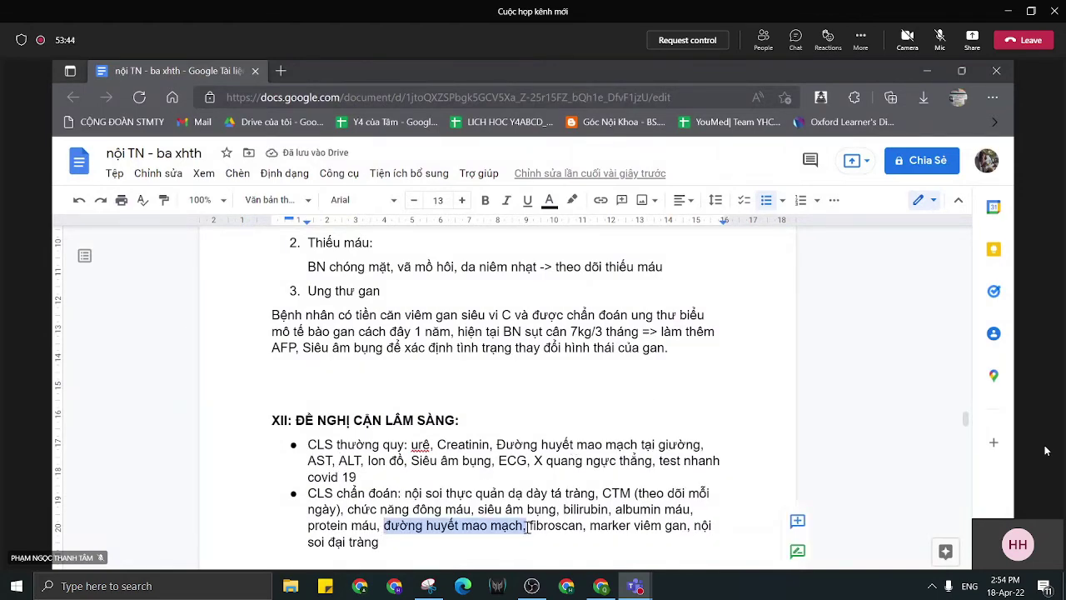
{"action": "key", "text": "BackSpace"}
Look over the CTM results table in section XIII, the suggested tests in section XII and the reasoning in section XI.
{"action": "scroll", "coordinate": [614, 463], "scroll_direction": "down", "scroll_amount": 1}
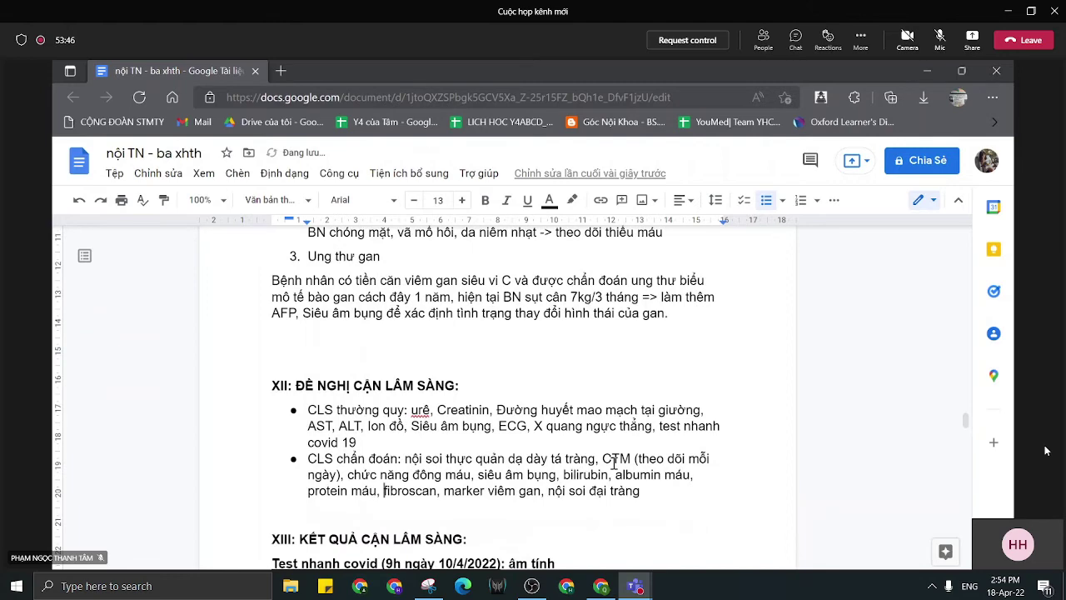
{"action": "scroll", "coordinate": [805, 380], "scroll_direction": "down", "scroll_amount": 10}
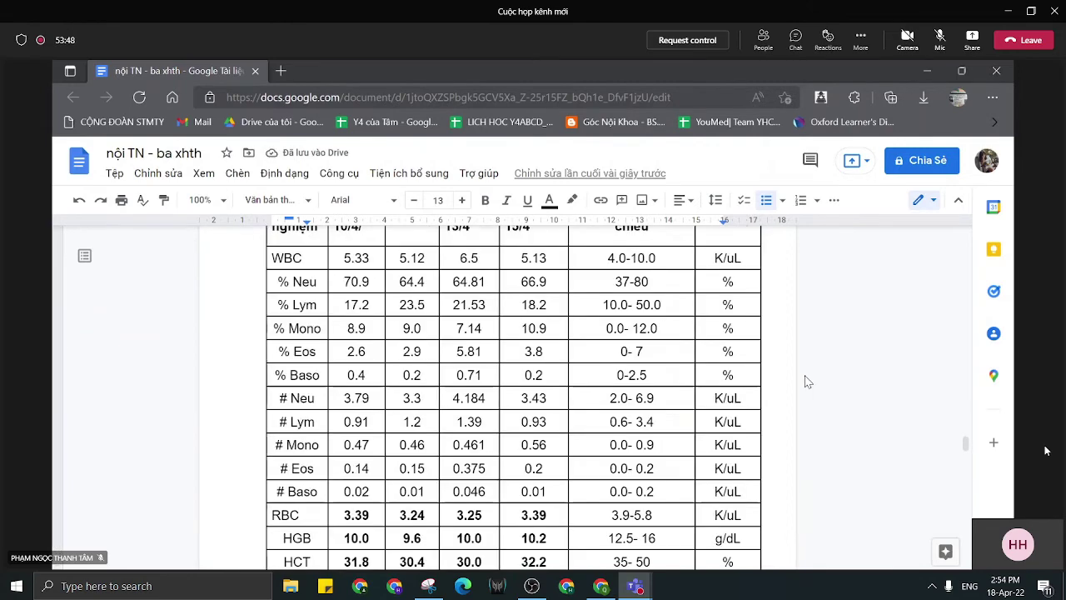
{"action": "scroll", "coordinate": [804, 381], "scroll_direction": "up", "scroll_amount": 1}
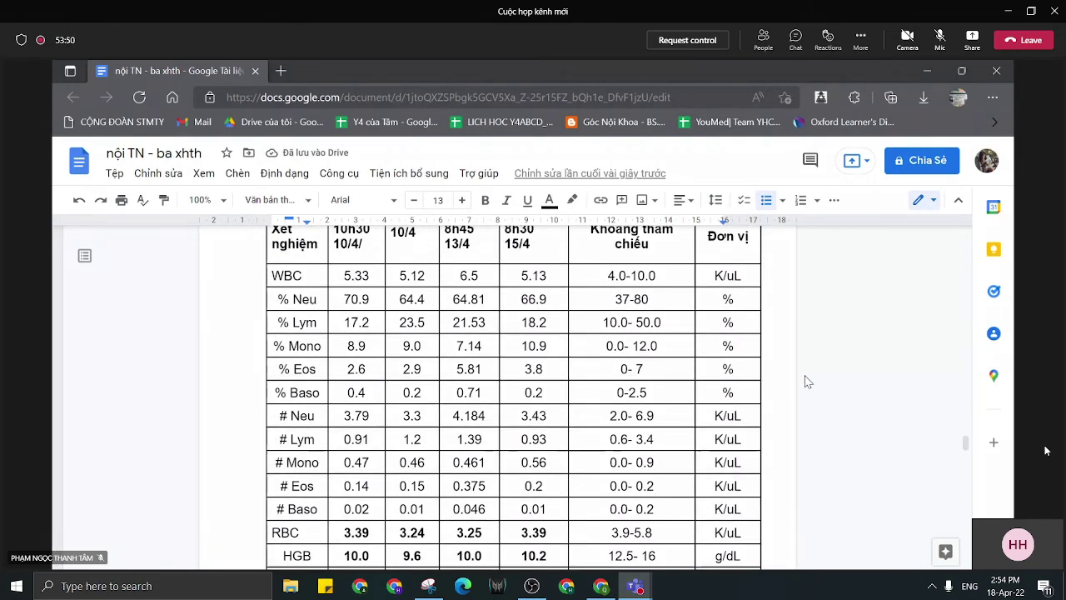
{"action": "scroll", "coordinate": [805, 381], "scroll_direction": "up", "scroll_amount": 9}
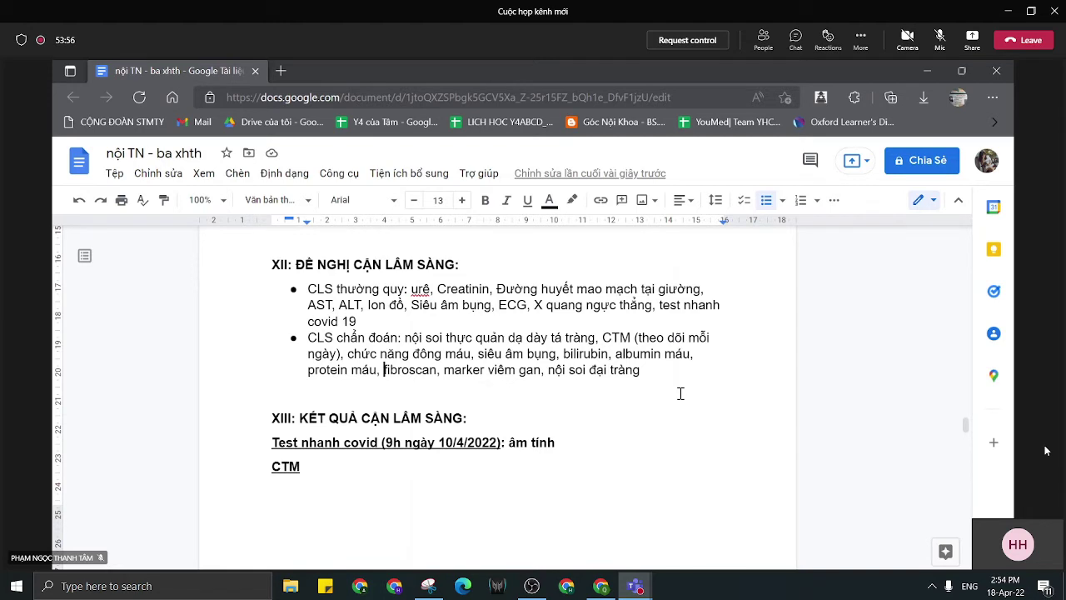
{"action": "scroll", "coordinate": [686, 333], "scroll_direction": "down", "scroll_amount": 2}
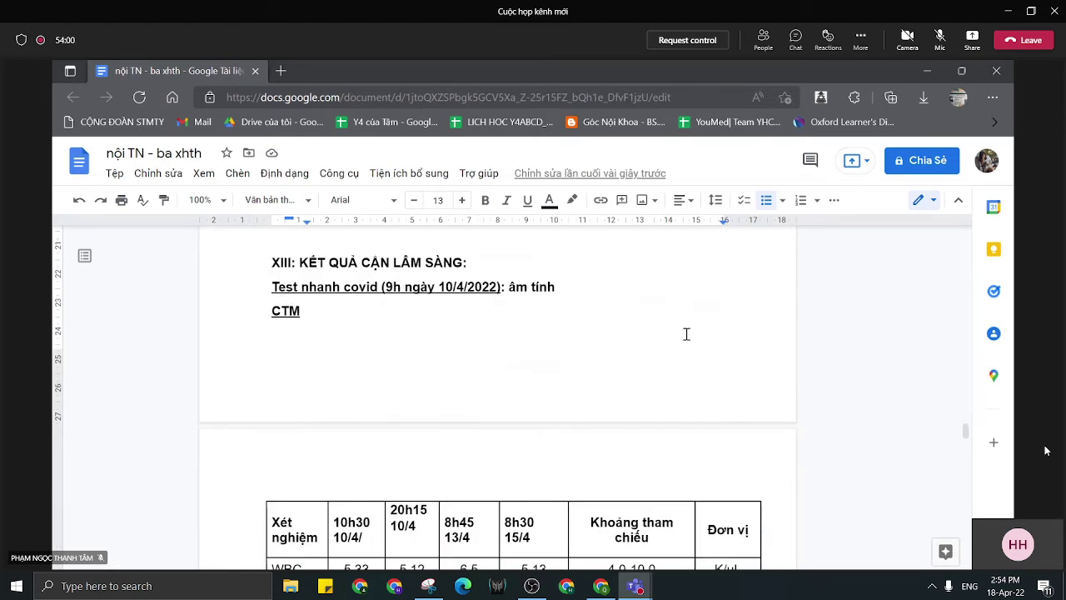
{"action": "scroll", "coordinate": [686, 334], "scroll_direction": "up", "scroll_amount": 10}
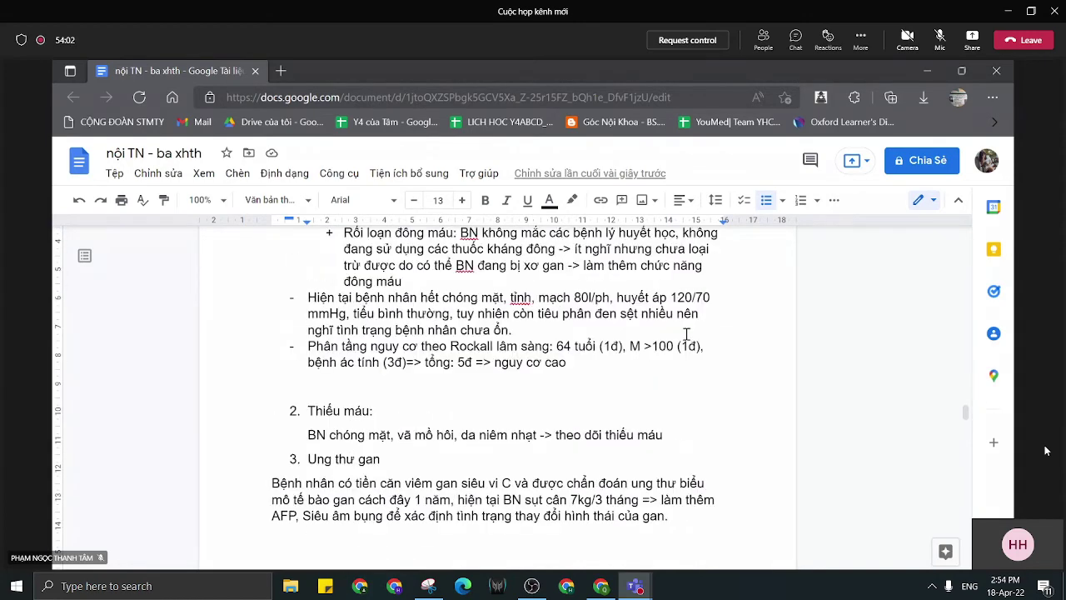
Remove the empty line between the "Ung thư gan" reasoning paragraph and the section XII heading.
{"action": "scroll", "coordinate": [687, 334], "scroll_direction": "up", "scroll_amount": 1}
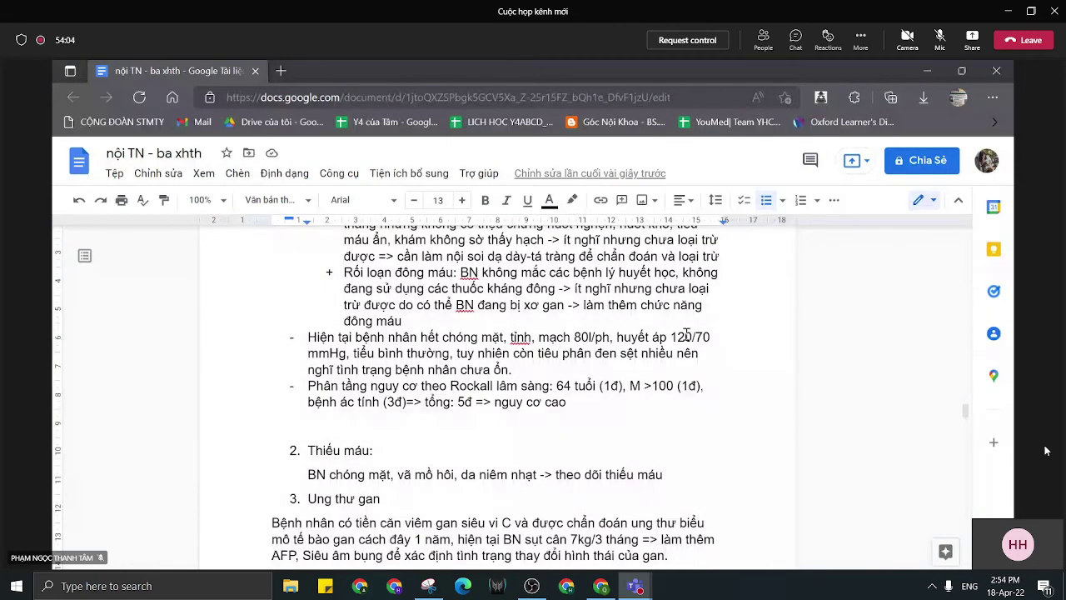
{"action": "scroll", "coordinate": [686, 335], "scroll_direction": "down", "scroll_amount": 7}
{"action": "scroll", "coordinate": [687, 334], "scroll_direction": "up", "scroll_amount": 2}
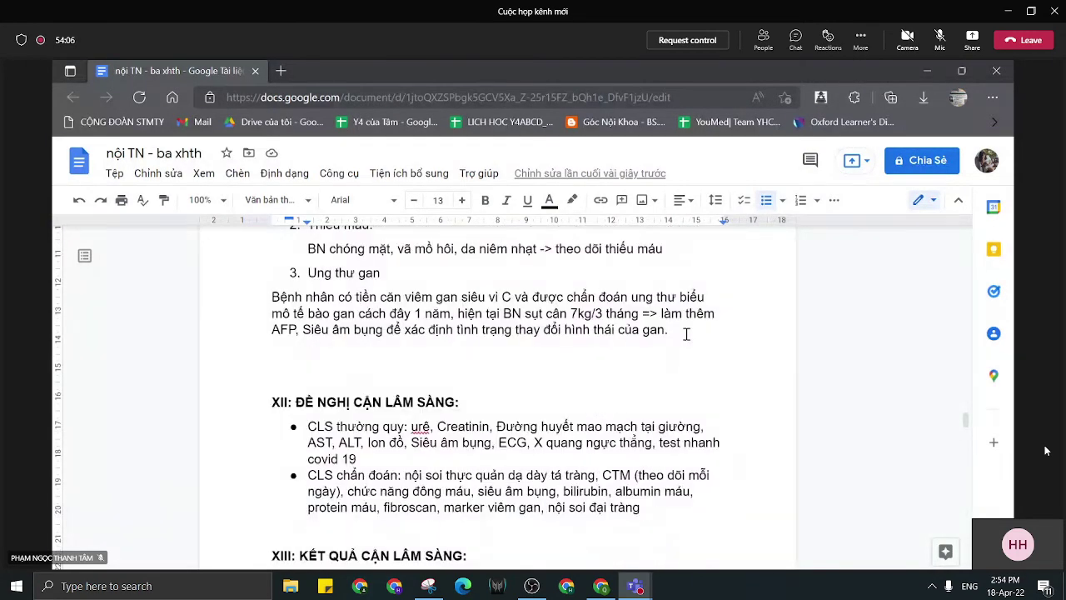
{"action": "scroll", "coordinate": [686, 334], "scroll_direction": "down", "scroll_amount": 1}
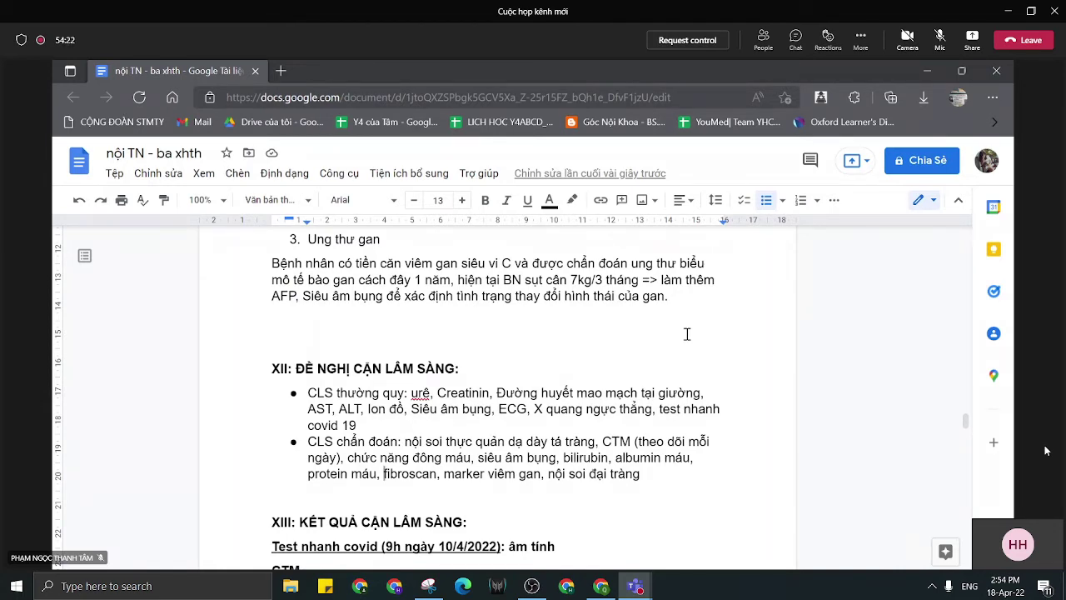
{"action": "left_click", "coordinate": [277, 318]}
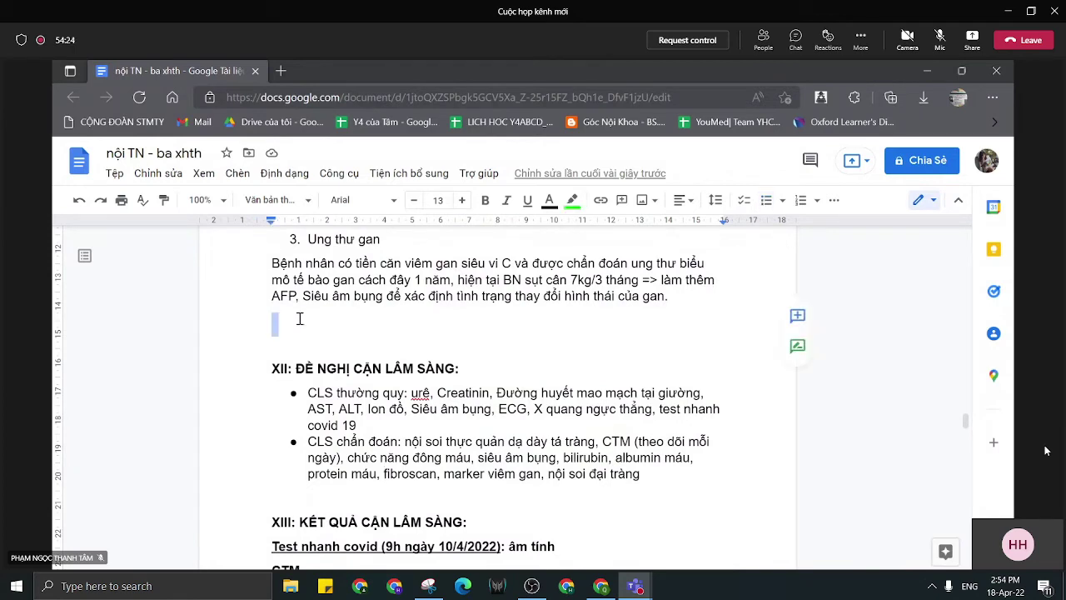
{"action": "key", "text": "BackSpace"}
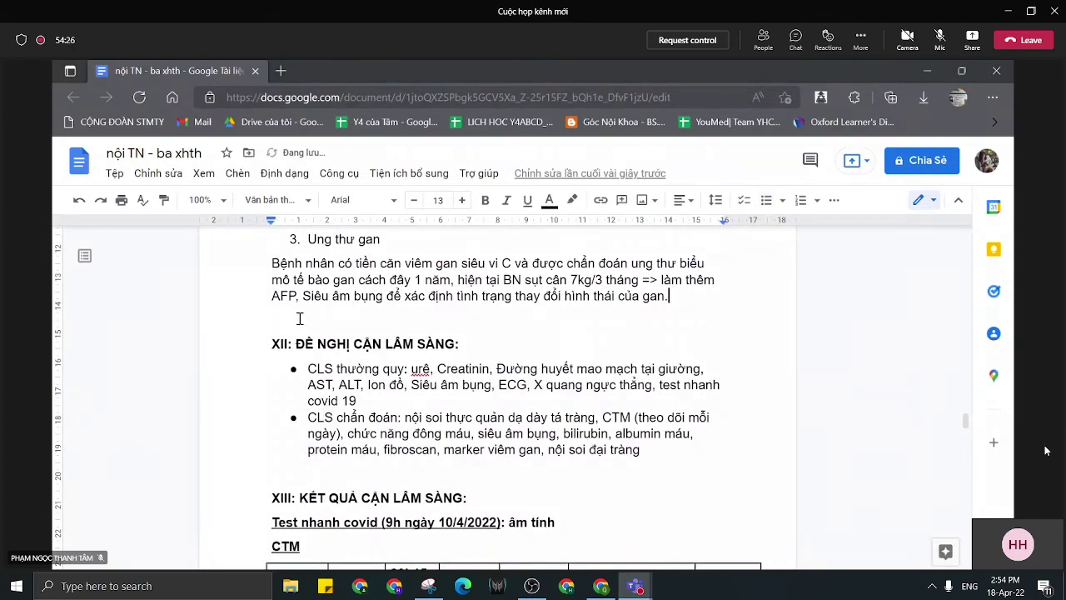
{"action": "scroll", "coordinate": [583, 351], "scroll_direction": "up", "scroll_amount": 2}
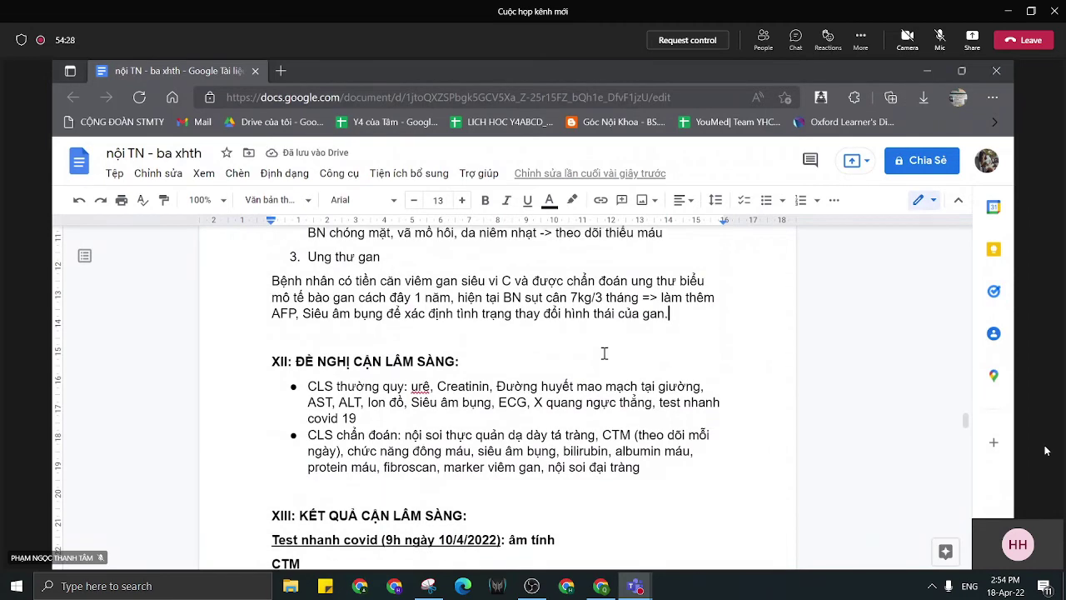
{"action": "scroll", "coordinate": [605, 354], "scroll_direction": "down", "scroll_amount": 2}
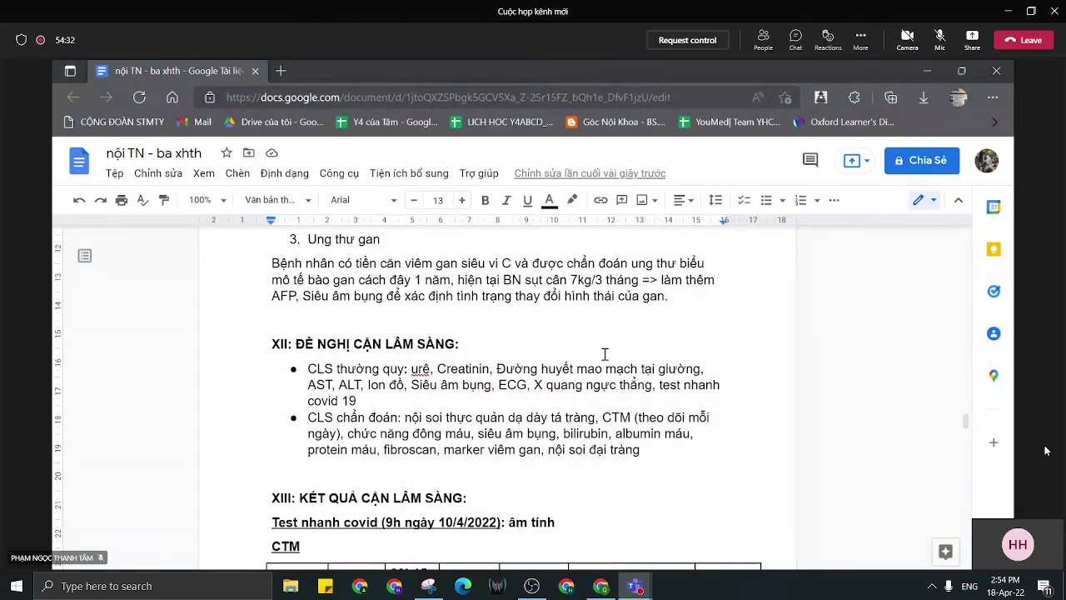
Look over the CTM results table in section XIII, from the white cell counts to the RBC, HGB and platelet rows.
{"action": "scroll", "coordinate": [604, 354], "scroll_direction": "down", "scroll_amount": 3}
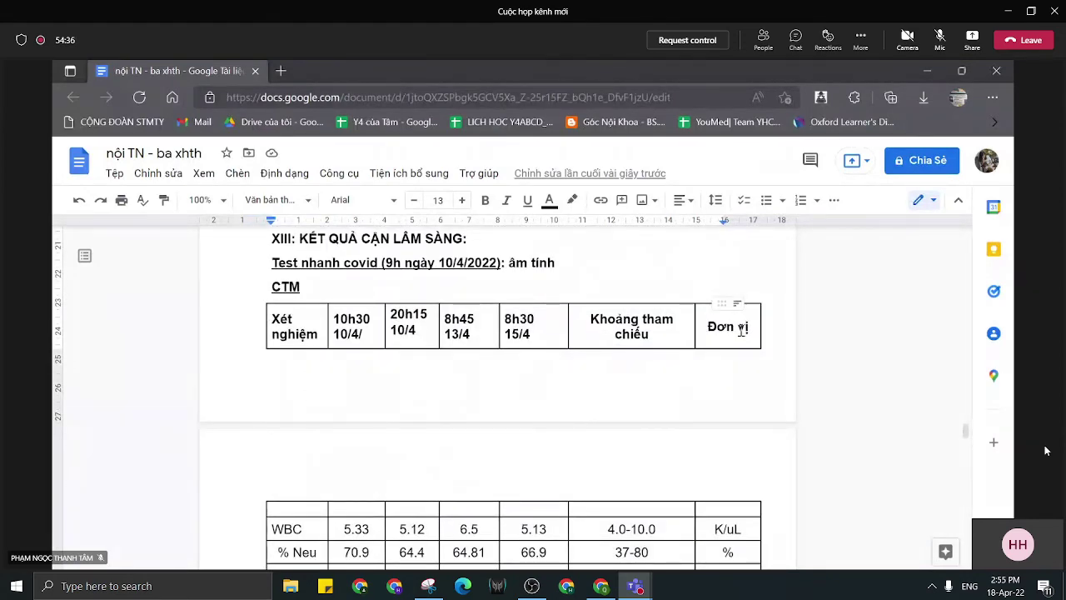
{"action": "scroll", "coordinate": [741, 326], "scroll_direction": "down", "scroll_amount": 3}
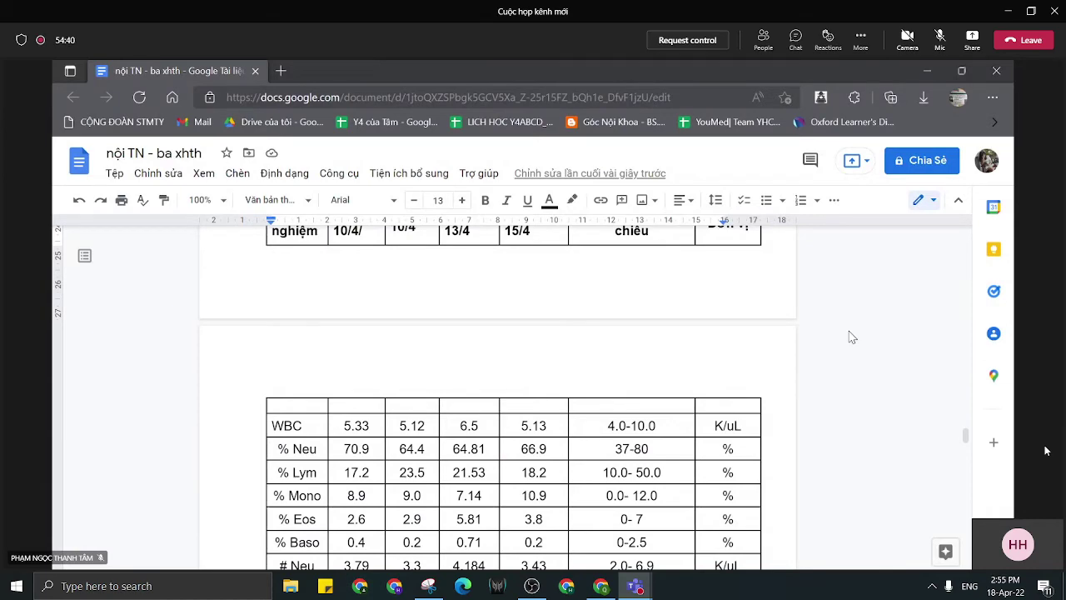
{"action": "scroll", "coordinate": [852, 338], "scroll_direction": "down", "scroll_amount": 4}
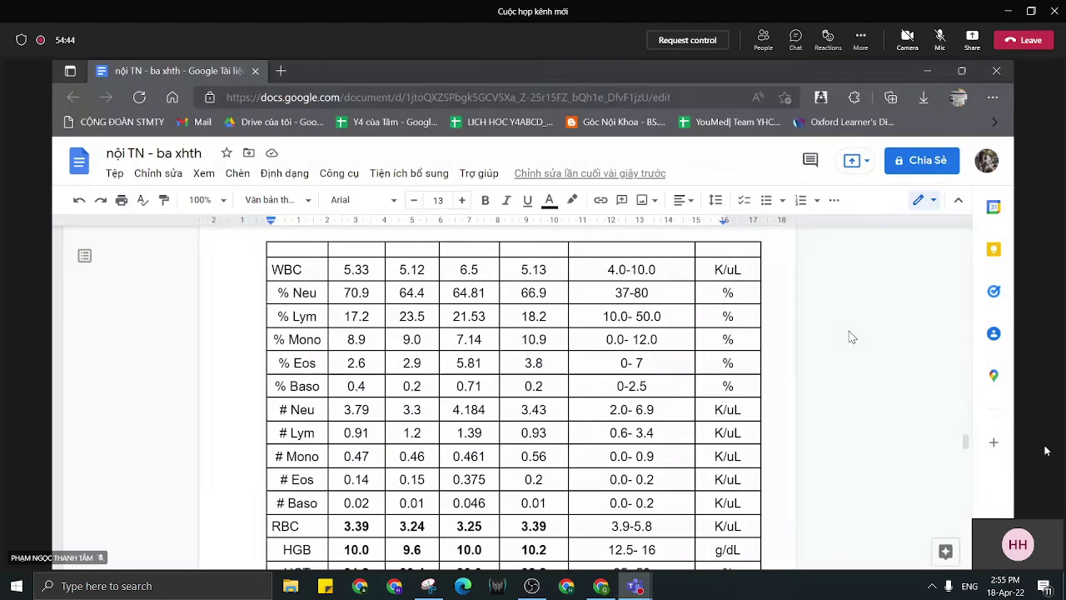
{"action": "scroll", "coordinate": [852, 338], "scroll_direction": "down", "scroll_amount": 1}
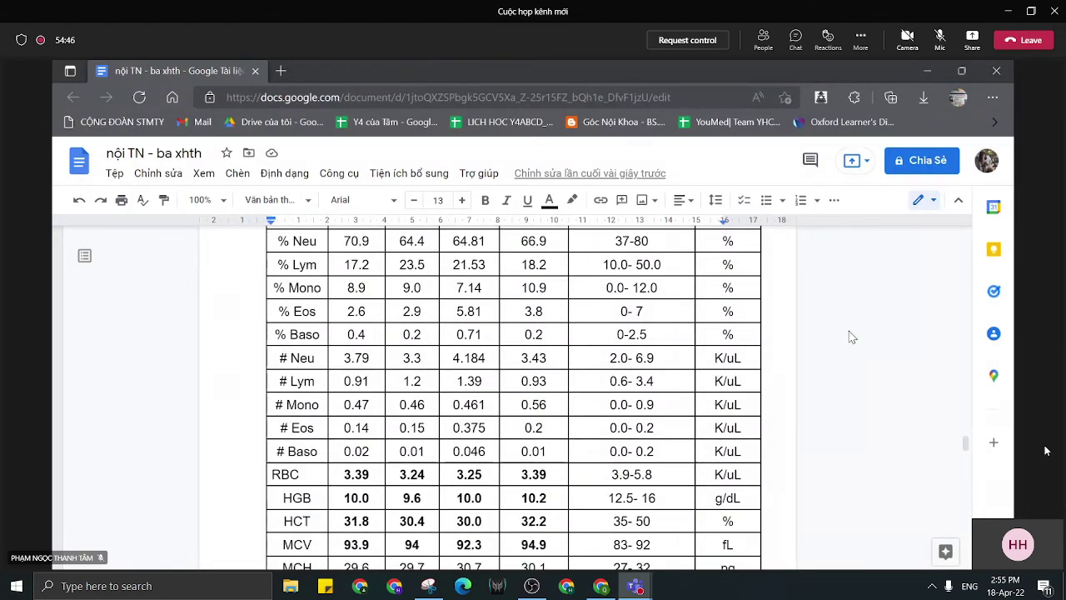
{"action": "scroll", "coordinate": [852, 338], "scroll_direction": "down", "scroll_amount": 1}
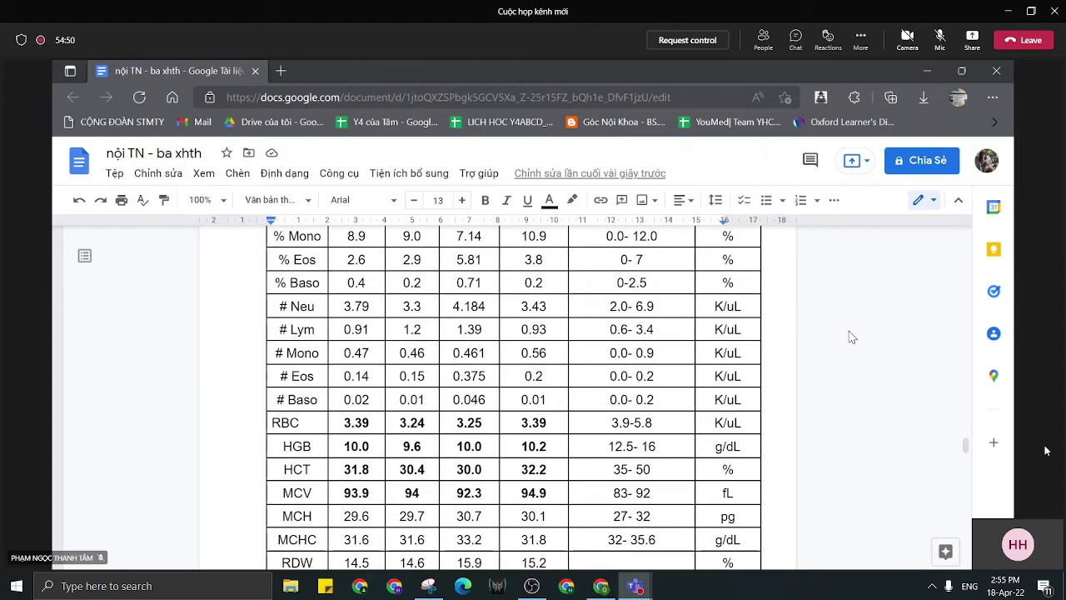
{"action": "scroll", "coordinate": [852, 338], "scroll_direction": "up", "scroll_amount": 1}
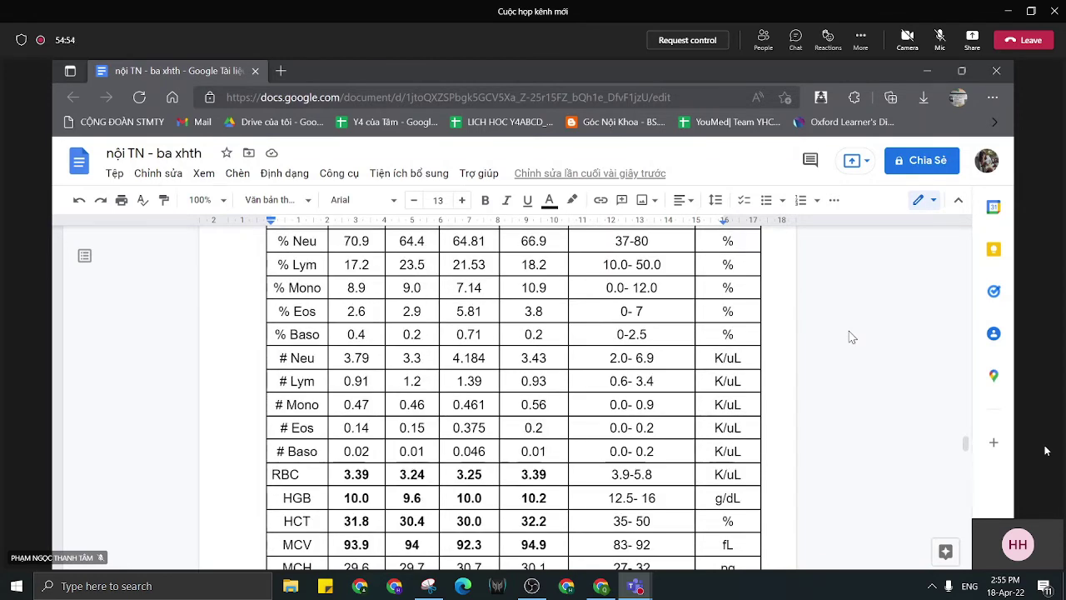
{"action": "scroll", "coordinate": [852, 337], "scroll_direction": "up", "scroll_amount": 1}
{"action": "scroll", "coordinate": [852, 337], "scroll_direction": "down", "scroll_amount": 3}
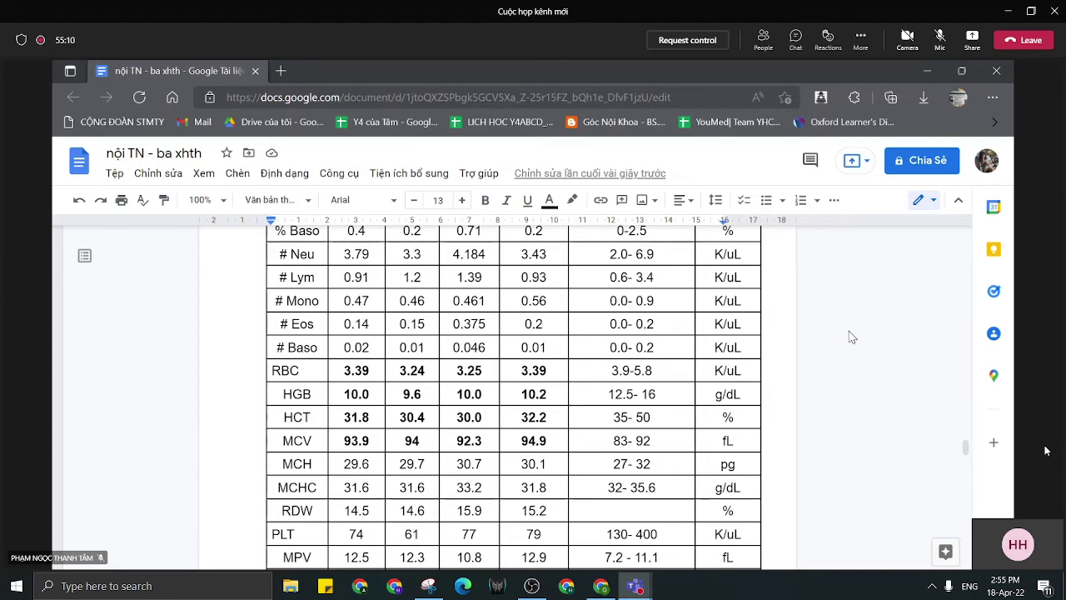
{"action": "scroll", "coordinate": [852, 337], "scroll_direction": "down", "scroll_amount": 1}
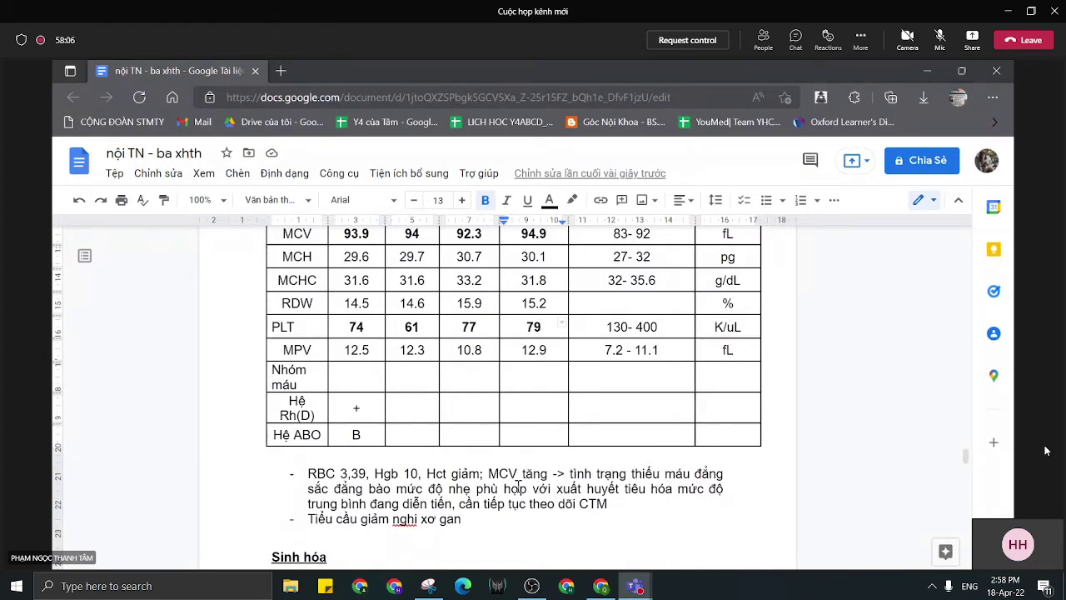
Replace "trung bình đang diễn tiến" with "nhẹ" in the first comment below the CTM table.
{"action": "left_click", "coordinate": [559, 488]}
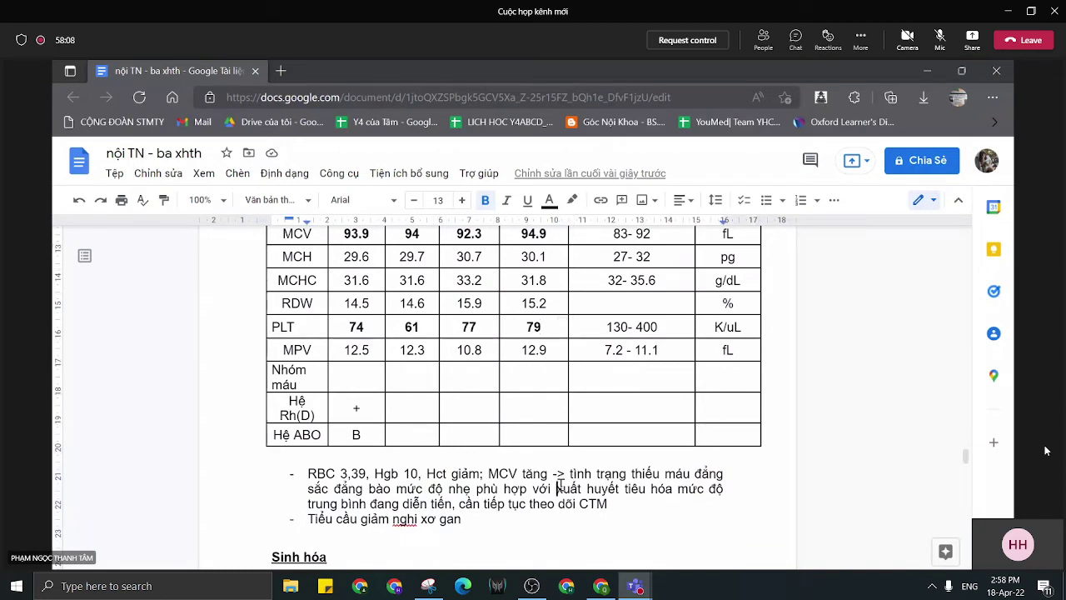
{"action": "left_click_drag", "start_coordinate": [370, 503], "coordinate": [454, 503]}
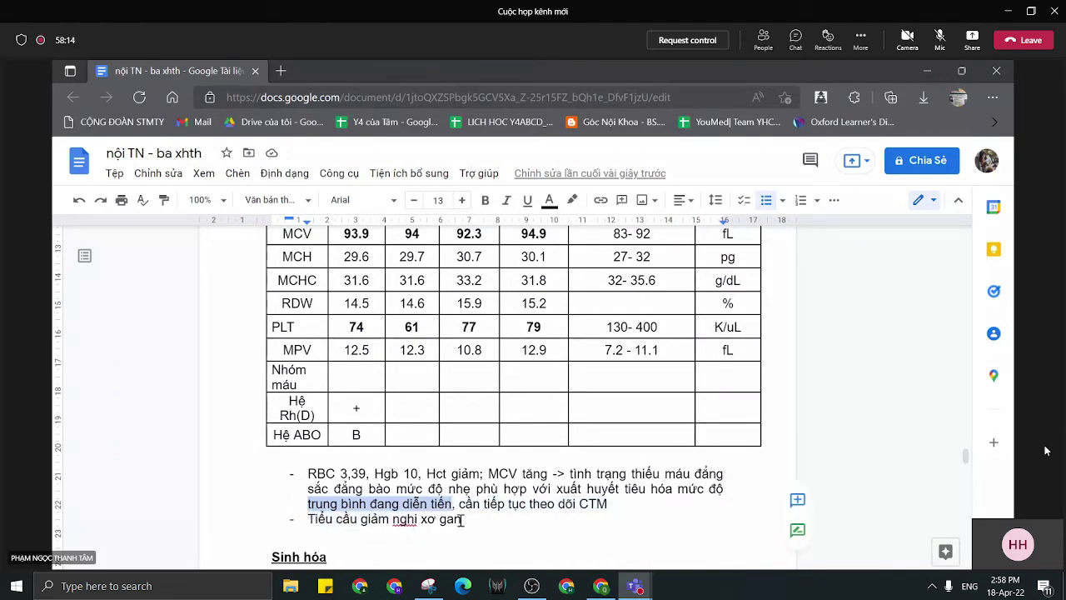
{"action": "key", "text": "BackSpace"}
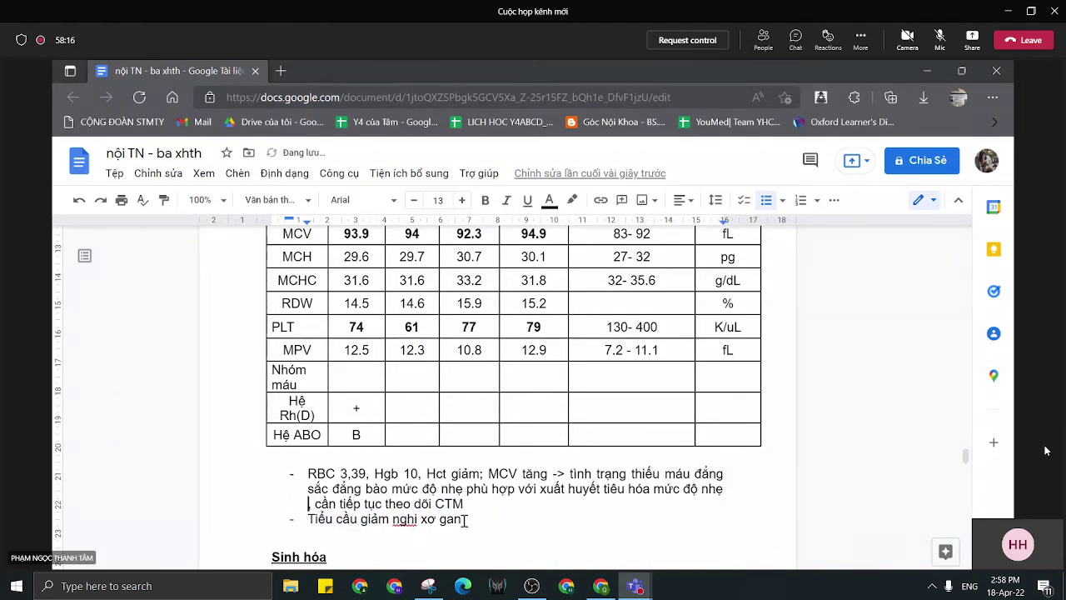
{"action": "type", "text": "nhẹ,"}
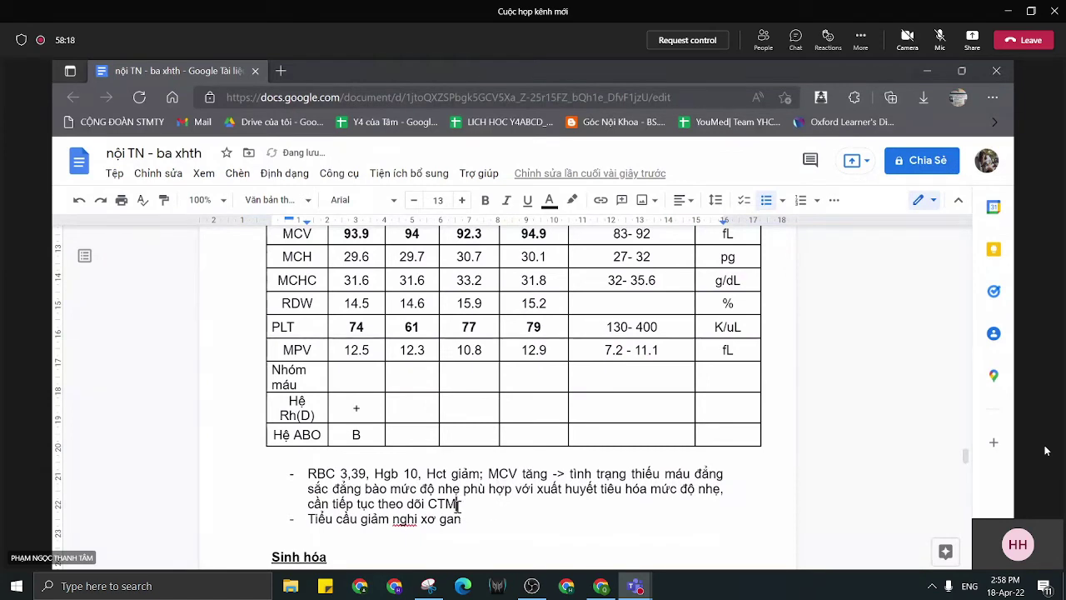
Delete "cần tiếp tục theo dõi CTM" from the end of the first comment below the CTM table.
{"action": "left_click", "coordinate": [457, 505]}
{"action": "key", "text": "BackSpace"}
{"action": "key", "text": "BackSpace"}
{"action": "key", "text": "BackSpace"}
{"action": "key", "text": "BackSpace"}
{"action": "key", "text": "BackSpace"}
{"action": "key", "text": "BackSpace"}
{"action": "key", "text": "BackSpace"}
{"action": "key", "text": "BackSpace"}
{"action": "key", "text": "BackSpace"}
{"action": "key", "text": "BackSpace"}
{"action": "key", "text": "BackSpace"}
{"action": "key", "text": "BackSpace"}
{"action": "key", "text": "BackSpace"}
{"action": "key", "text": "BackSpace"}
{"action": "key", "text": "BackSpace"}
{"action": "key", "text": "BackSpace"}
{"action": "key", "text": "BackSpace"}
{"action": "key", "text": "BackSpace"}
{"action": "key", "text": "BackSpace"}
{"action": "key", "text": "BackSpace"}
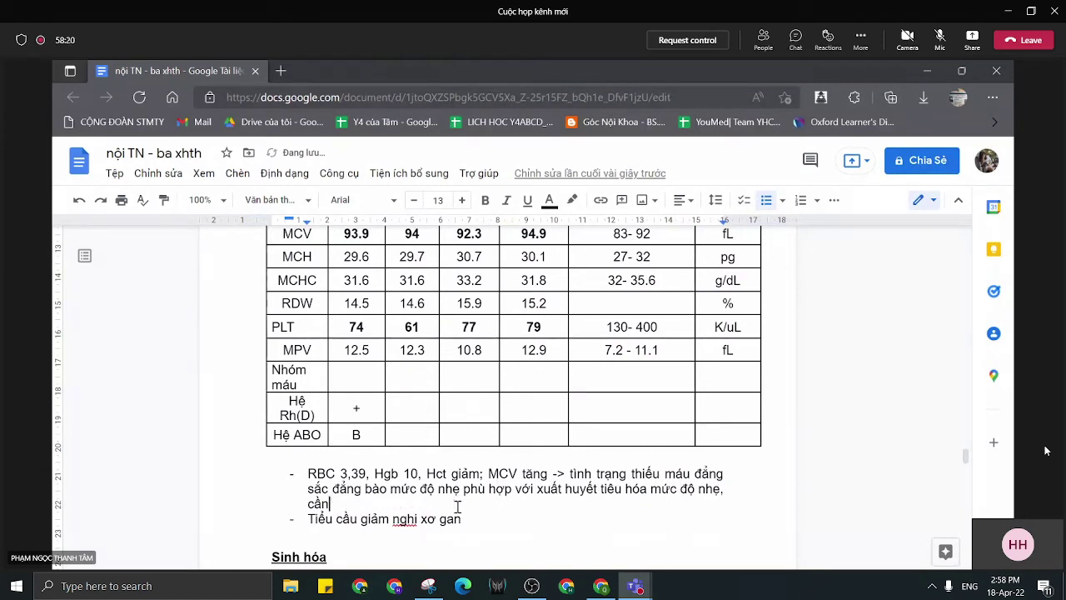
{"action": "key", "text": "BackSpace"}
{"action": "key", "text": "BackSpace"}
{"action": "key", "text": "BackSpace"}
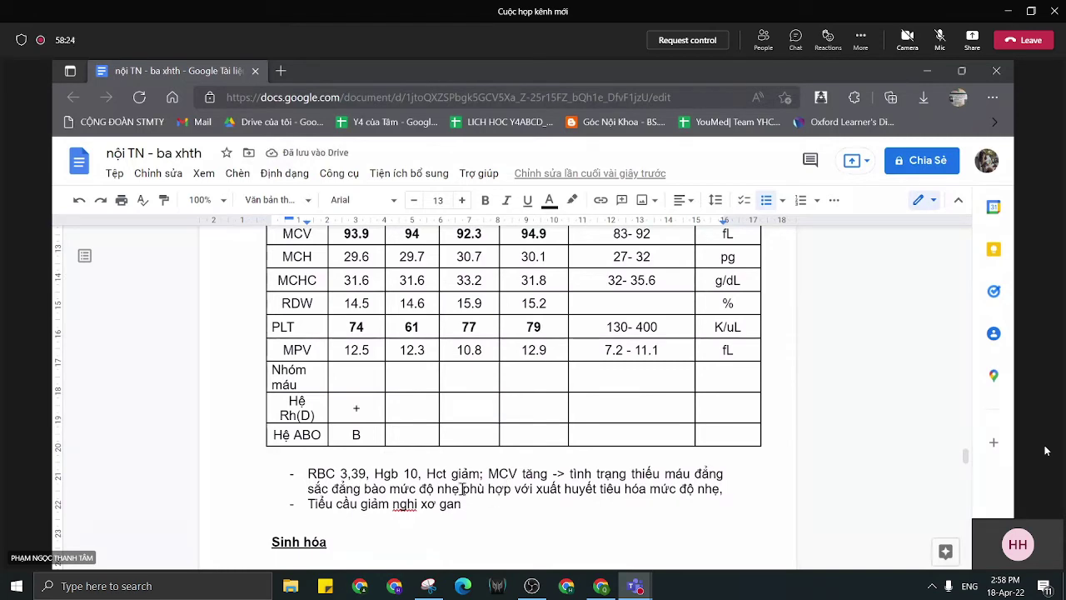
Replace "phù hợp với" with ", nhiều khả năng" before "xuất huyết tiêu hóa" in the first CTM comment.
{"action": "left_click_drag", "start_coordinate": [462, 490], "coordinate": [536, 490]}
{"action": "key", "text": "BackSpace"}
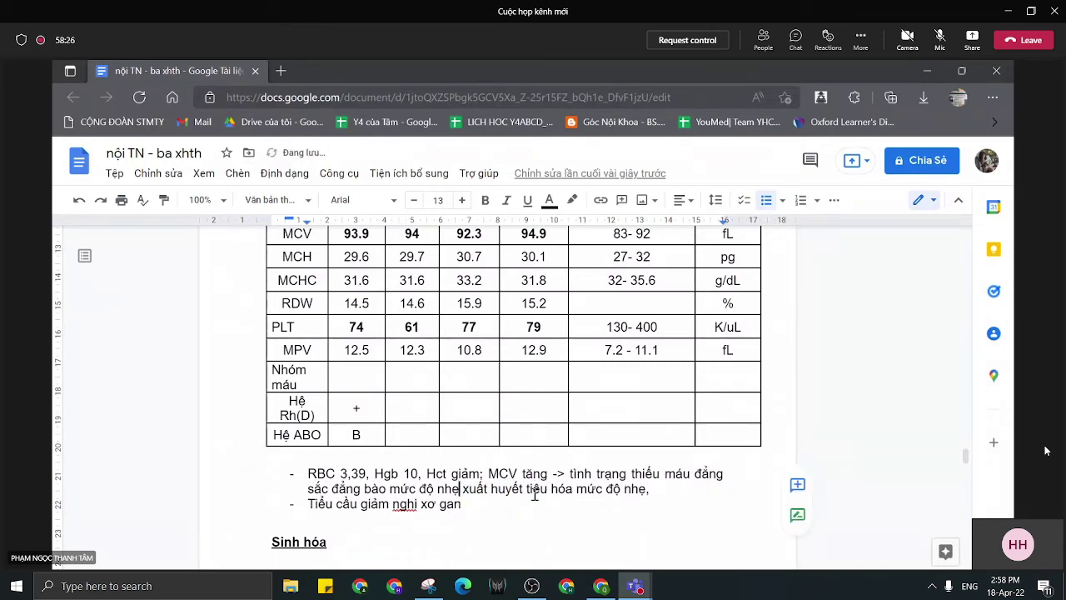
{"action": "type", "text": ", nhie"}
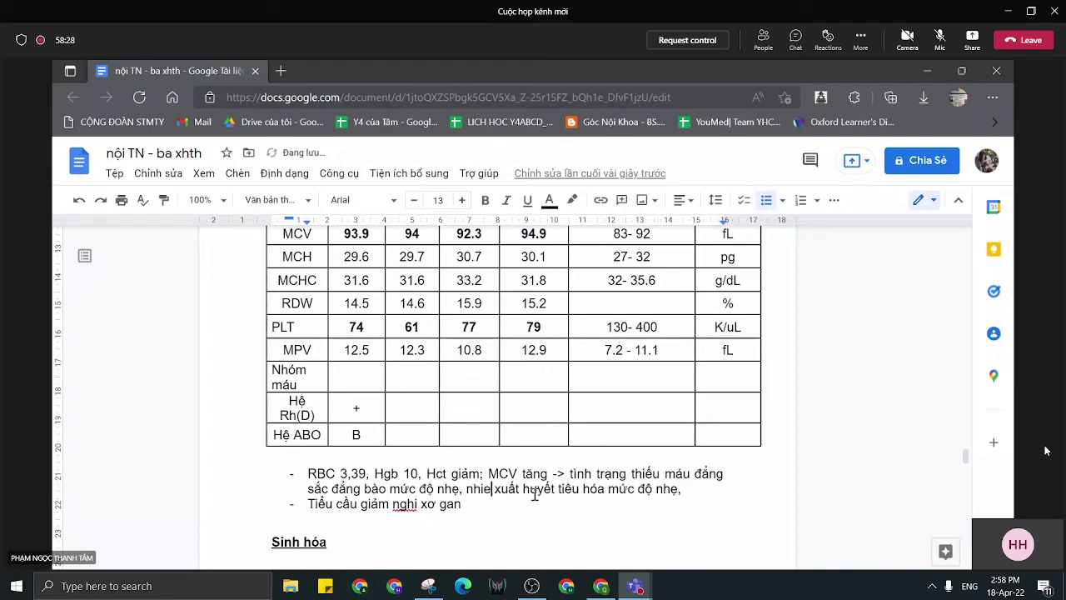
{"action": "type", "text": "ều khả năng"}
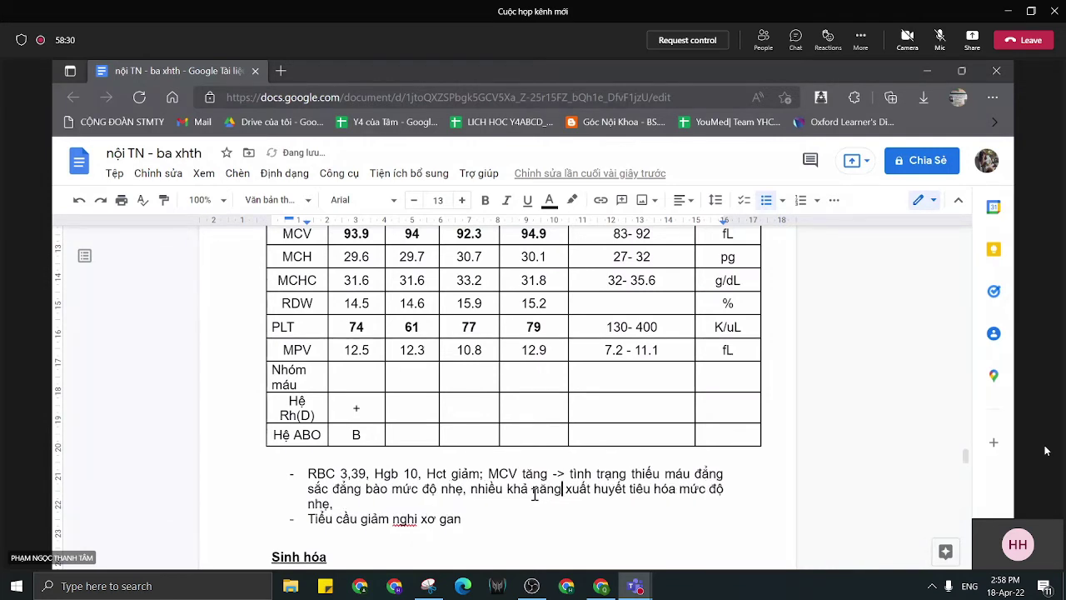
Append "máu đã cầm" to the end of the first comment below the CTM table.
{"action": "left_click", "coordinate": [336, 503]}
{"action": "type", "text": "maáu đã ca"}
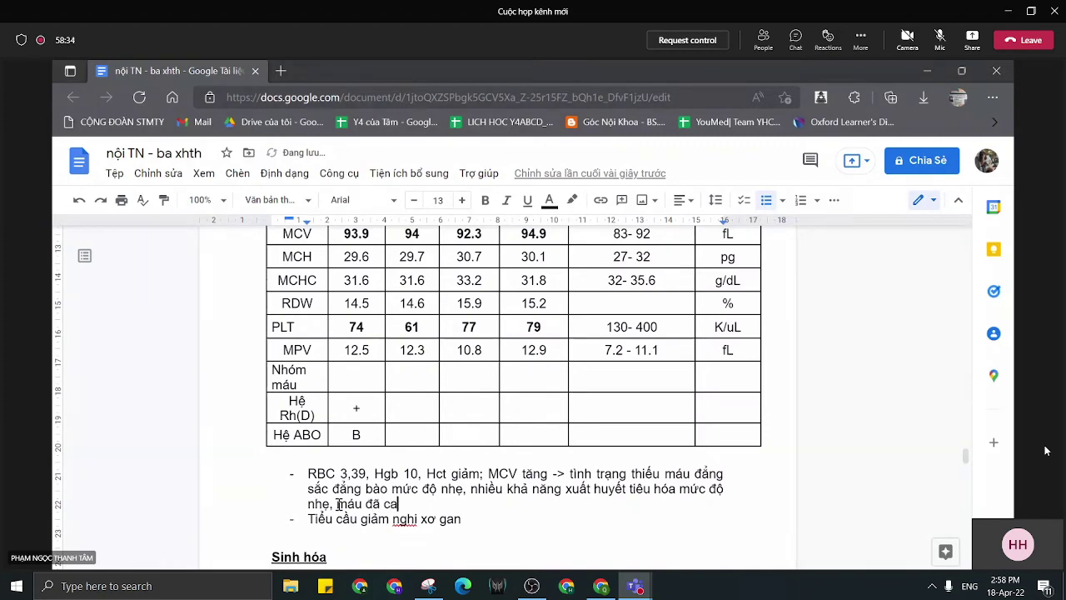
{"action": "key", "text": "BackSpace"}
{"action": "type", "text": "ầm"}
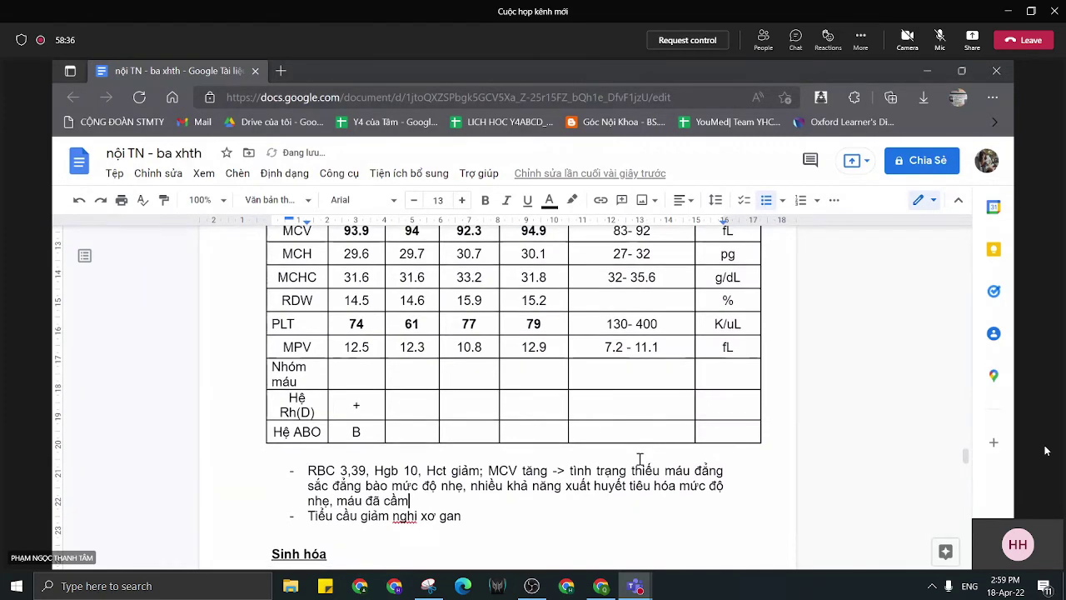
Examine the Sinh hóa table down to the electrolytes, marking the three Cl- values, and continue to the gastroscopy and ECG results.
{"action": "scroll", "coordinate": [640, 458], "scroll_direction": "down", "scroll_amount": 1}
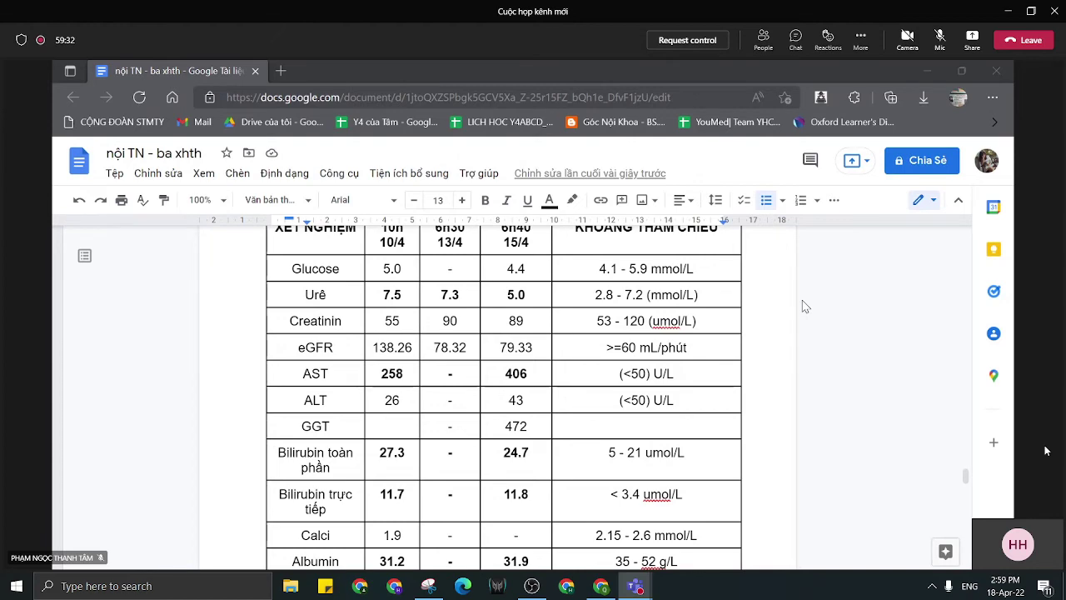
{"action": "scroll", "coordinate": [802, 304], "scroll_direction": "down", "scroll_amount": 1}
{"action": "scroll", "coordinate": [802, 305], "scroll_direction": "up", "scroll_amount": 1}
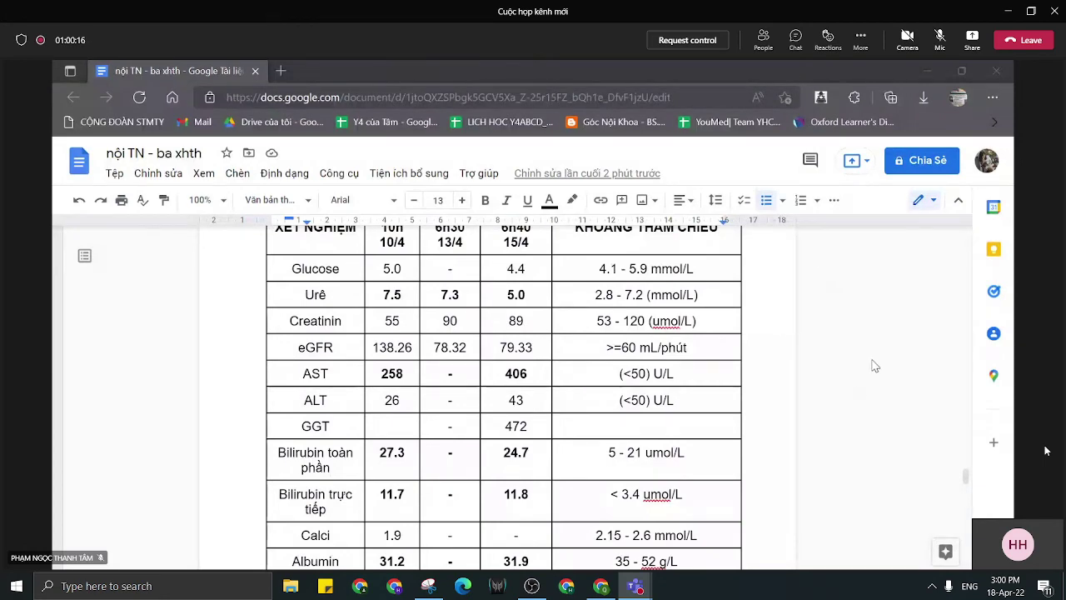
{"action": "scroll", "coordinate": [873, 365], "scroll_direction": "down", "scroll_amount": 1}
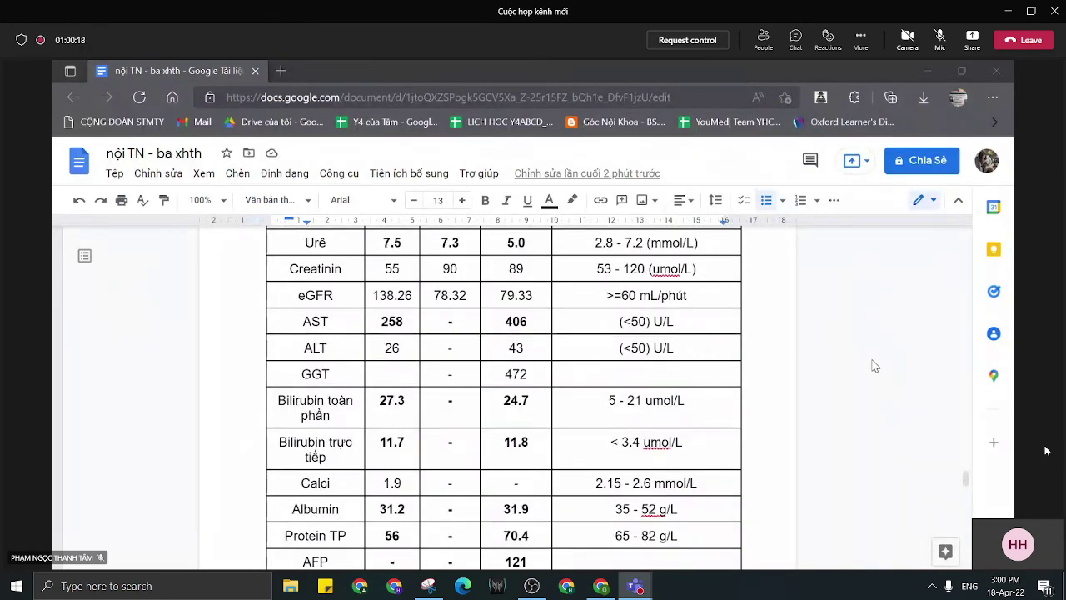
{"action": "scroll", "coordinate": [873, 365], "scroll_direction": "down", "scroll_amount": 1}
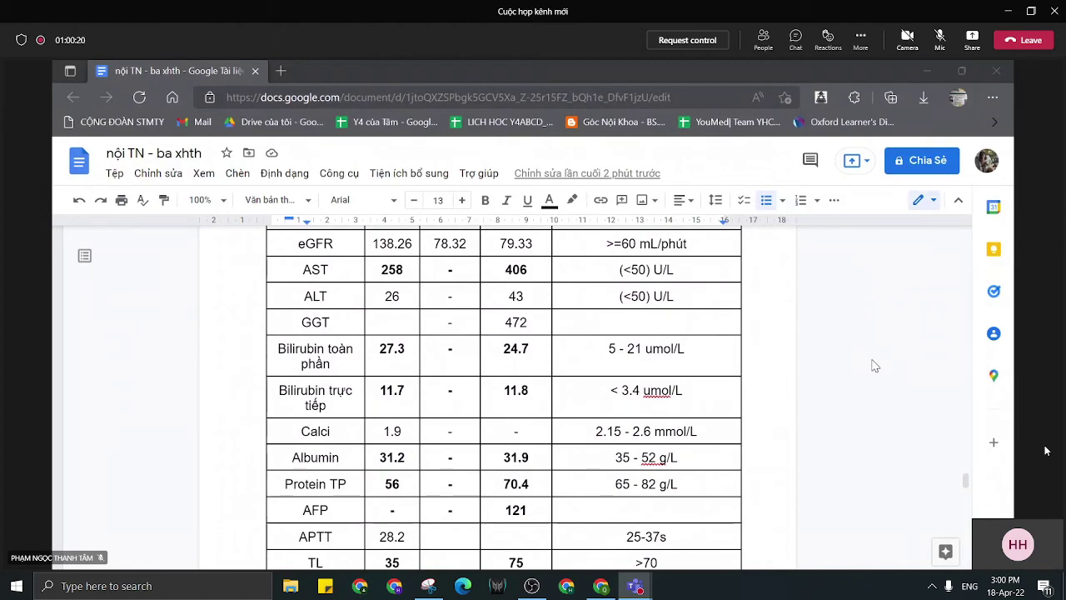
{"action": "scroll", "coordinate": [874, 365], "scroll_direction": "down", "scroll_amount": 1}
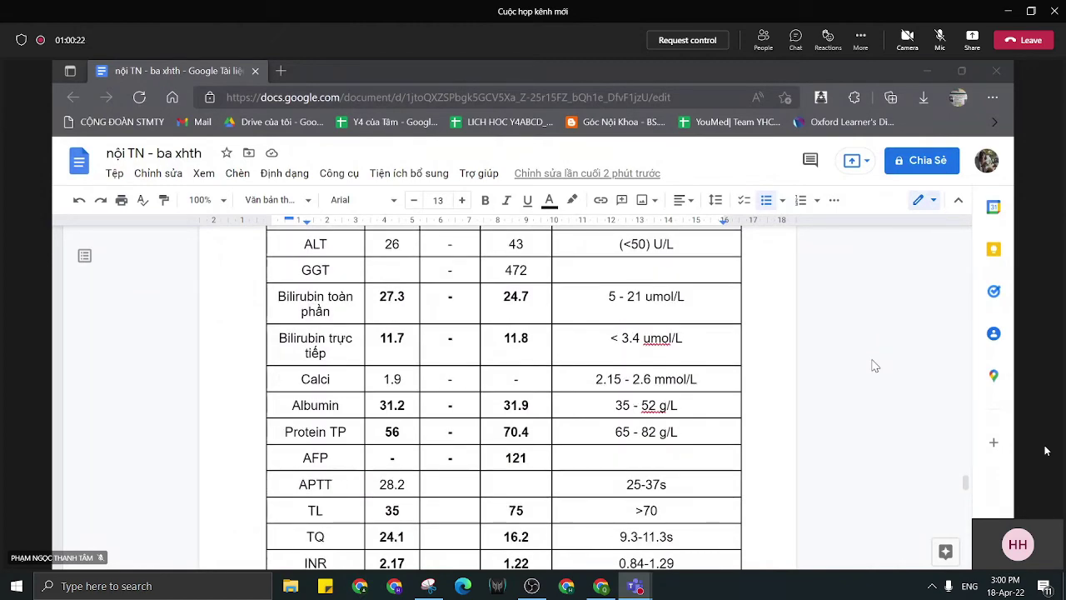
{"action": "scroll", "coordinate": [875, 365], "scroll_direction": "down", "scroll_amount": 1}
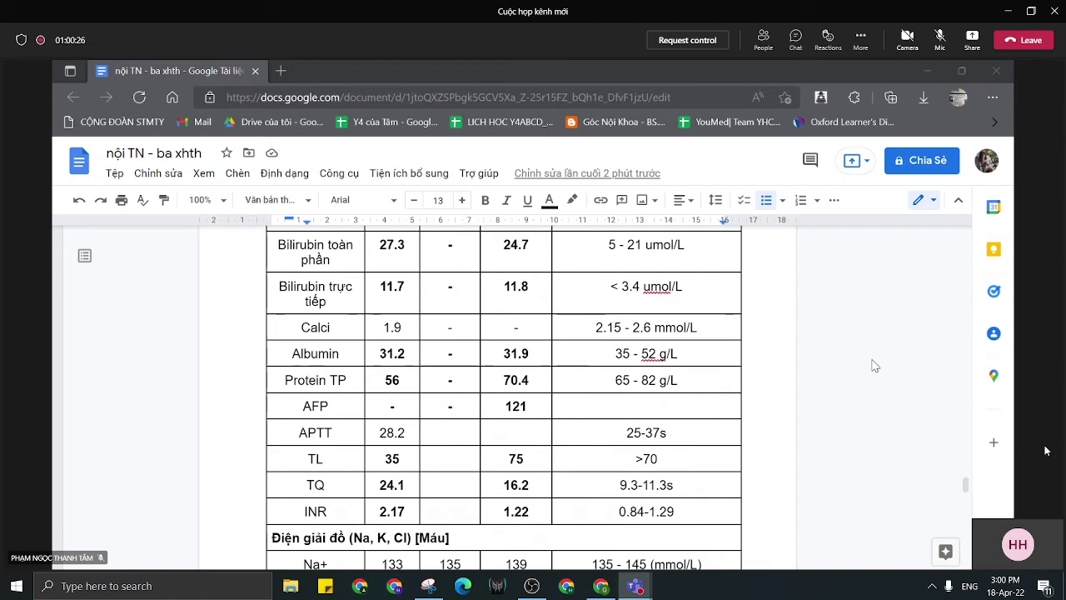
{"action": "scroll", "coordinate": [875, 365], "scroll_direction": "down", "scroll_amount": 2}
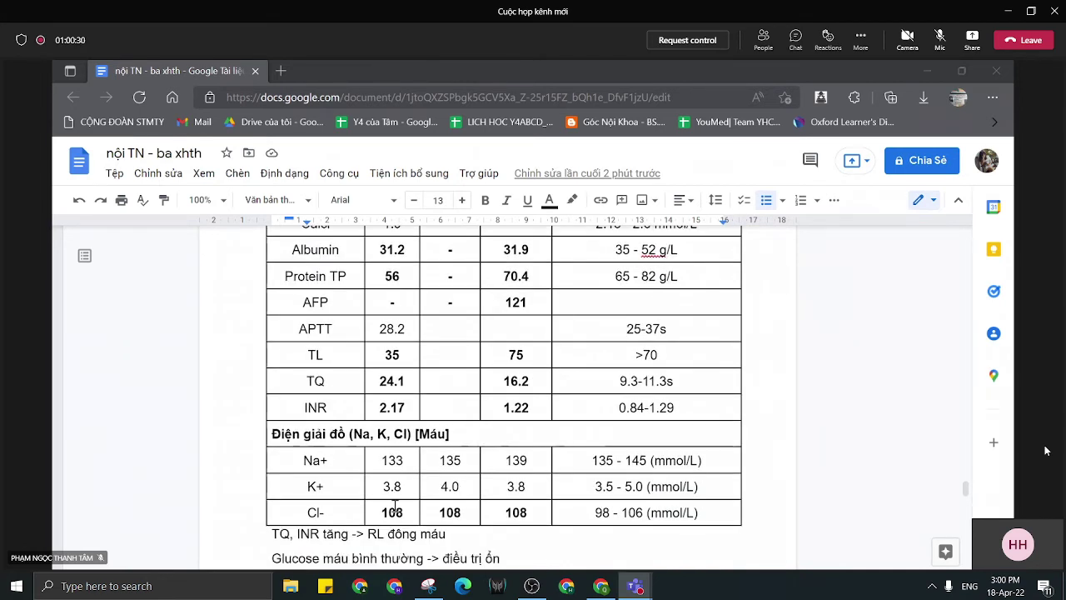
{"action": "left_click_drag", "start_coordinate": [394, 509], "coordinate": [521, 512]}
{"action": "scroll", "coordinate": [599, 422], "scroll_direction": "down", "scroll_amount": 3}
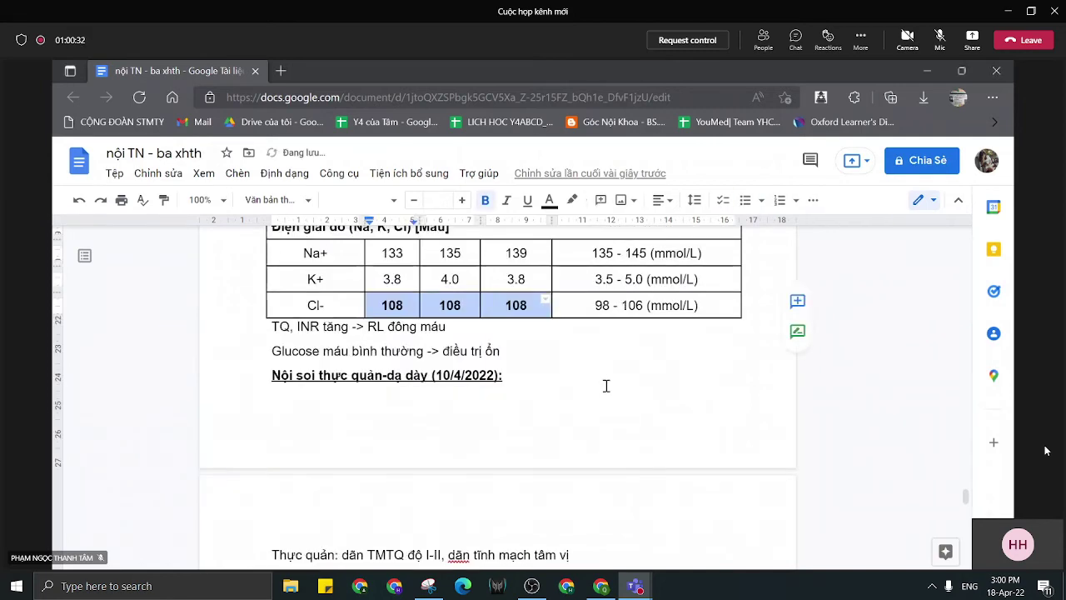
{"action": "scroll", "coordinate": [610, 380], "scroll_direction": "down", "scroll_amount": 2}
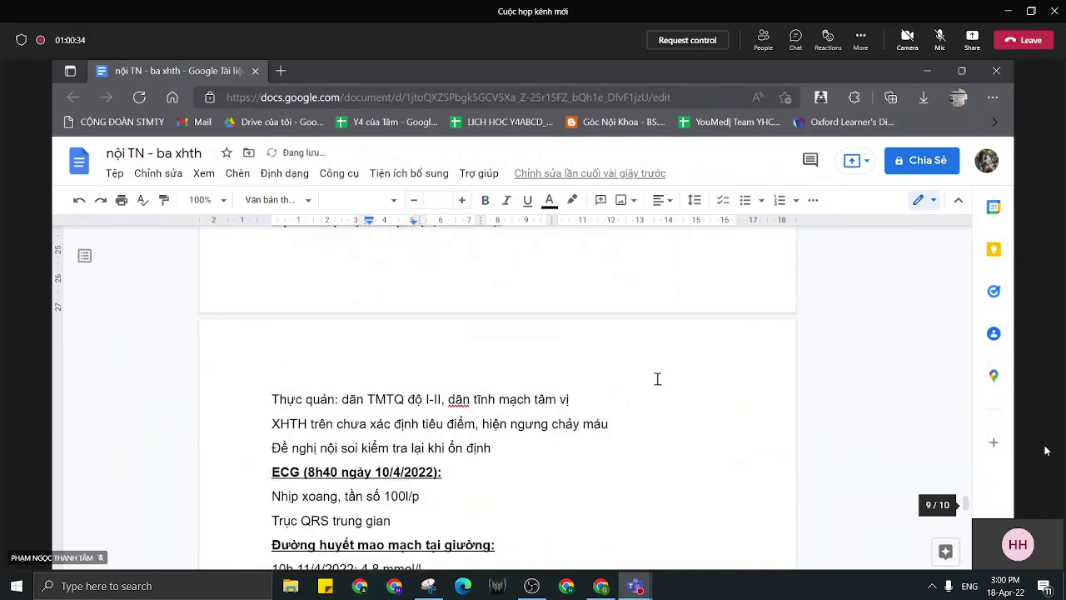
Read the results from the esophagogastroscopy through ECG, bedside capillary glucose and abdominal ultrasound to the CT scan.
{"action": "scroll", "coordinate": [697, 382], "scroll_direction": "up", "scroll_amount": 1}
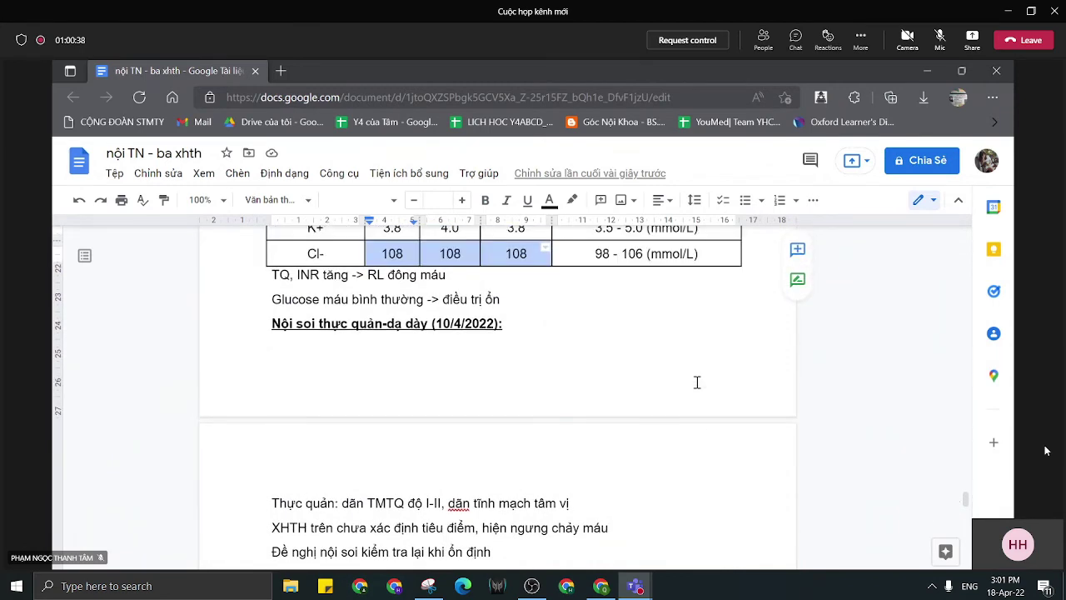
{"action": "scroll", "coordinate": [697, 382], "scroll_direction": "down", "scroll_amount": 1}
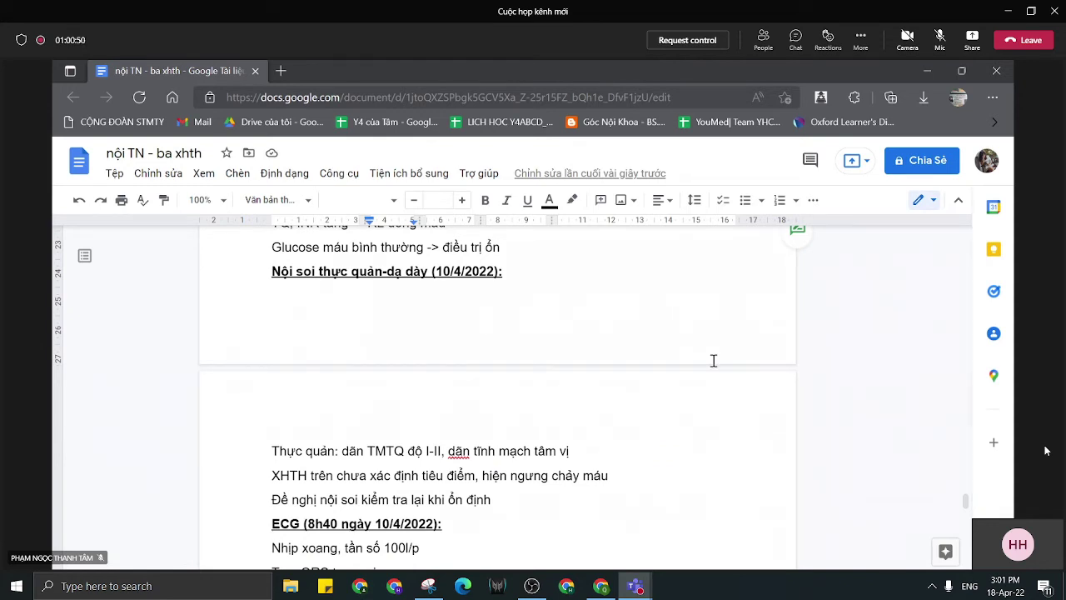
{"action": "scroll", "coordinate": [713, 360], "scroll_direction": "down", "scroll_amount": 2}
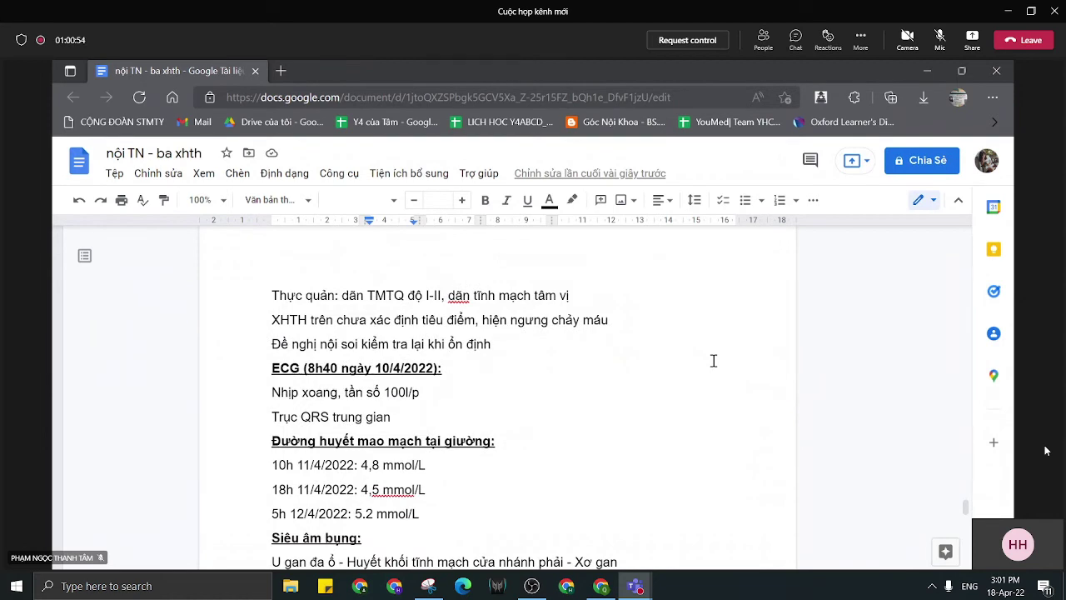
{"action": "scroll", "coordinate": [714, 360], "scroll_direction": "down", "scroll_amount": 1}
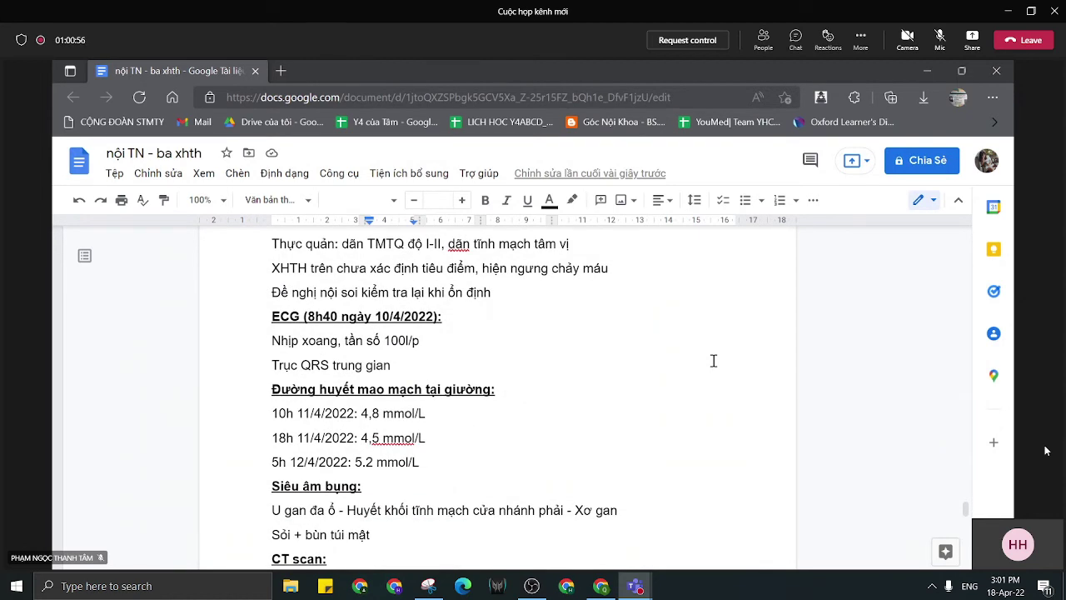
{"action": "scroll", "coordinate": [714, 360], "scroll_direction": "down", "scroll_amount": 1}
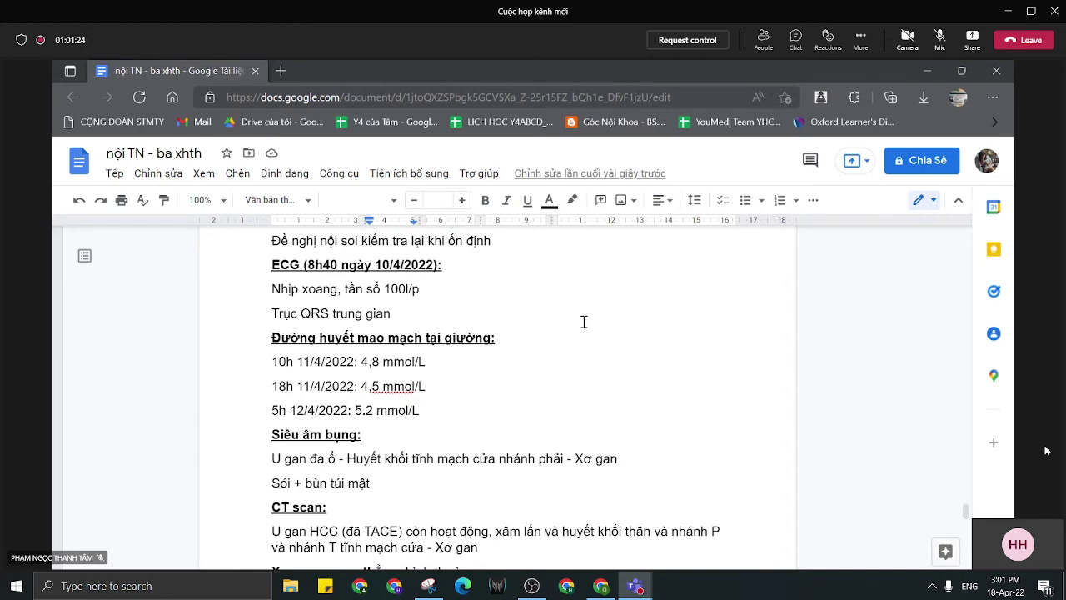
Recheck the coagulation and electrolyte rows with the comments below them, and go over the gastroscopy conclusion and repeat-endoscopy recommendation.
{"action": "scroll", "coordinate": [584, 321], "scroll_direction": "up", "scroll_amount": 2}
{"action": "scroll", "coordinate": [584, 322], "scroll_direction": "up", "scroll_amount": 1}
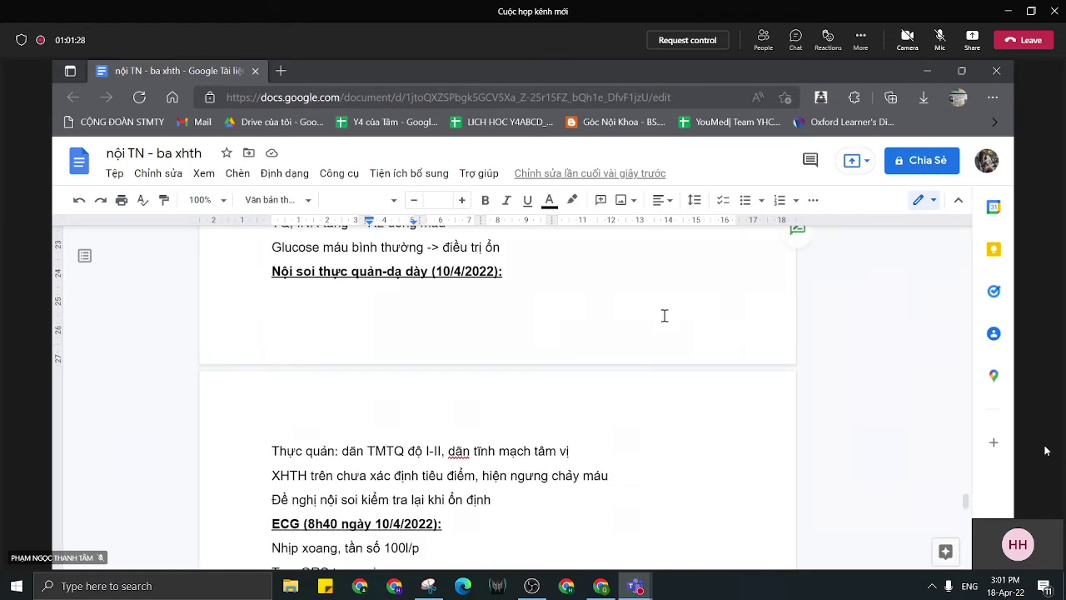
{"action": "scroll", "coordinate": [664, 315], "scroll_direction": "up", "scroll_amount": 1}
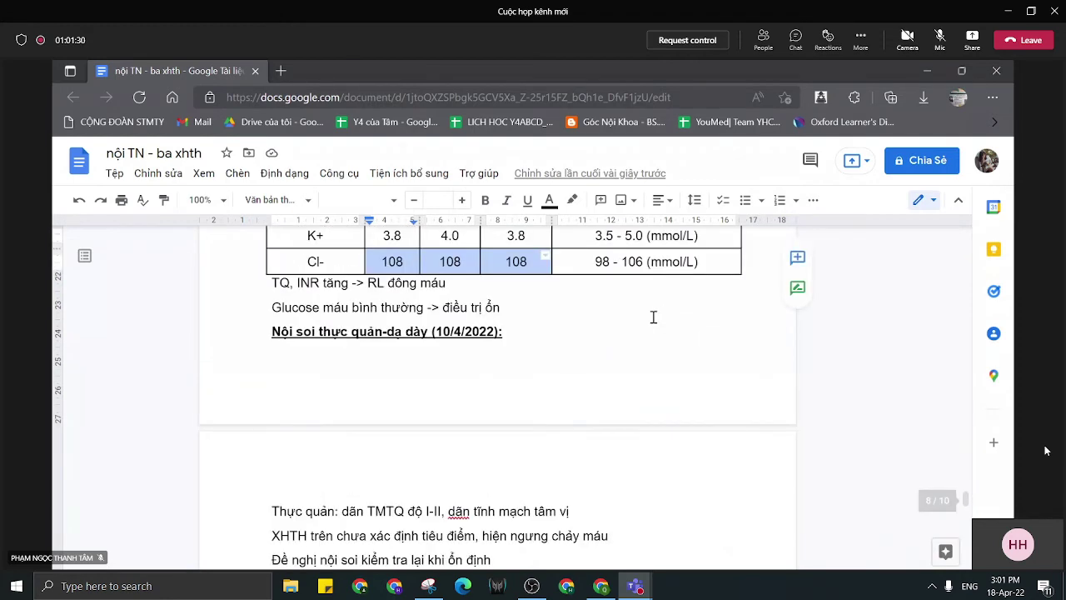
{"action": "scroll", "coordinate": [721, 374], "scroll_direction": "up", "scroll_amount": 1}
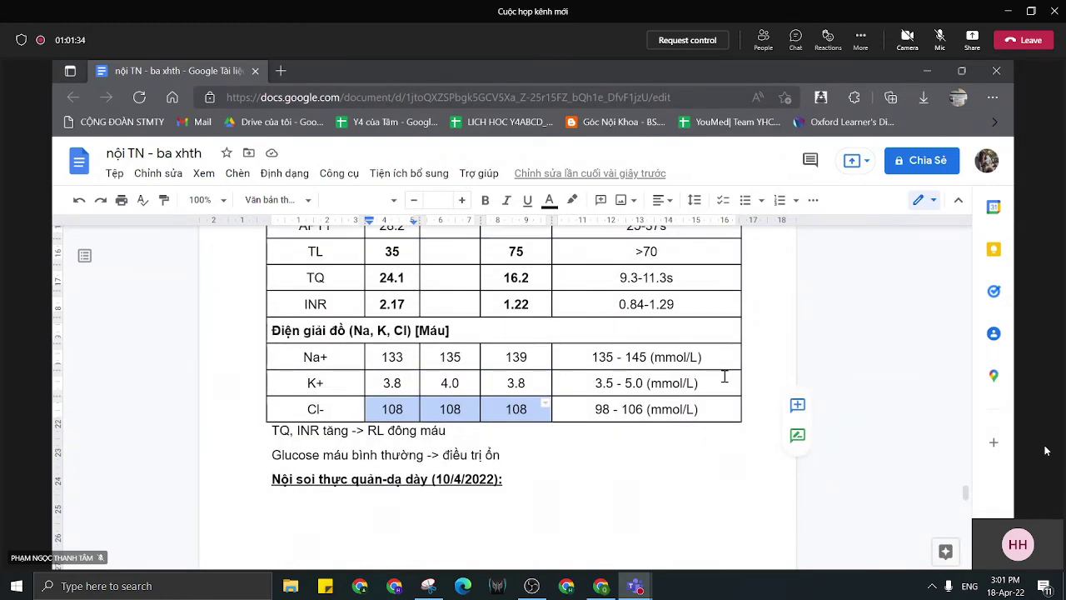
{"action": "scroll", "coordinate": [769, 353], "scroll_direction": "down", "scroll_amount": 1}
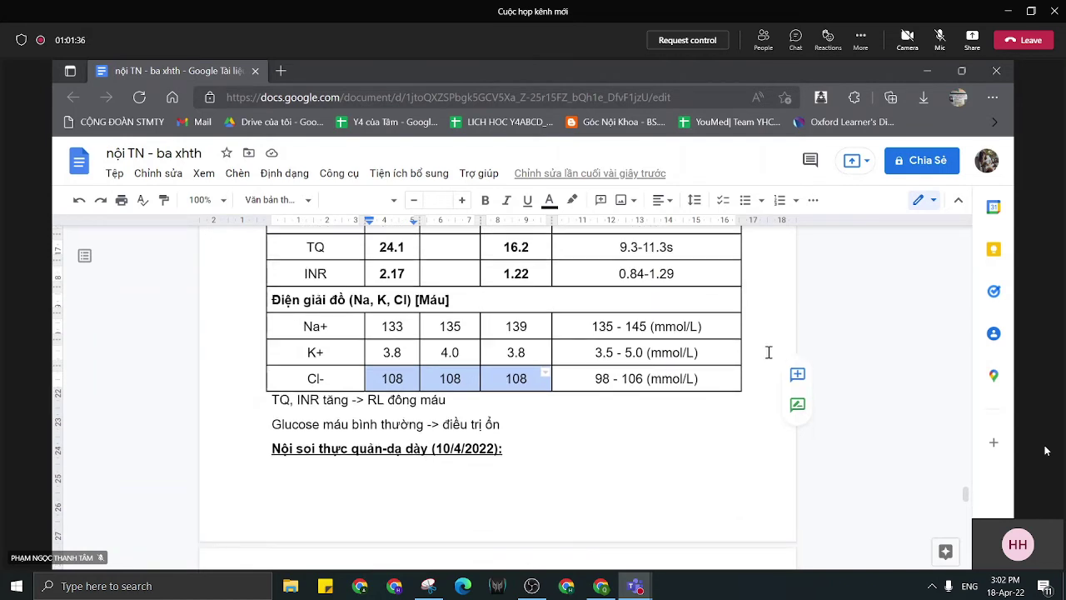
{"action": "scroll", "coordinate": [769, 352], "scroll_direction": "down", "scroll_amount": 1}
{"action": "left_click", "coordinate": [638, 530]}
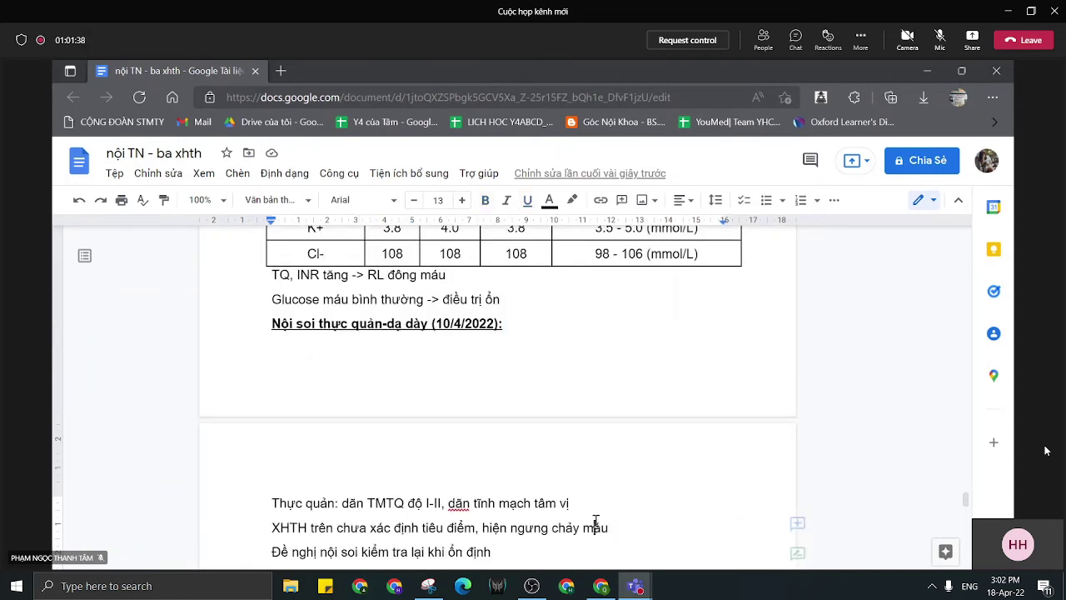
{"action": "left_click", "coordinate": [549, 538]}
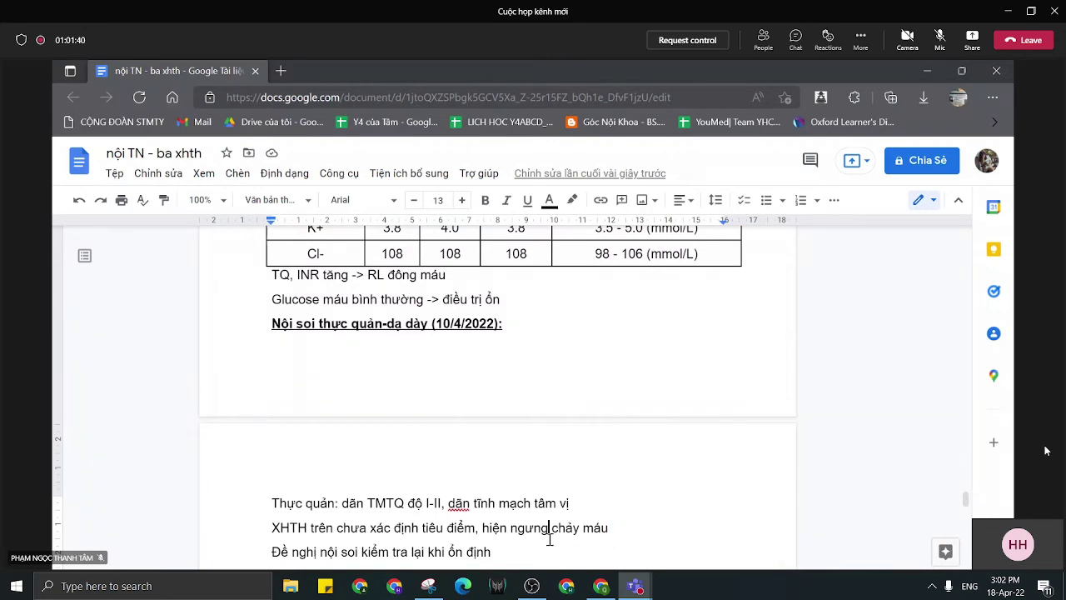
{"action": "left_click", "coordinate": [511, 550]}
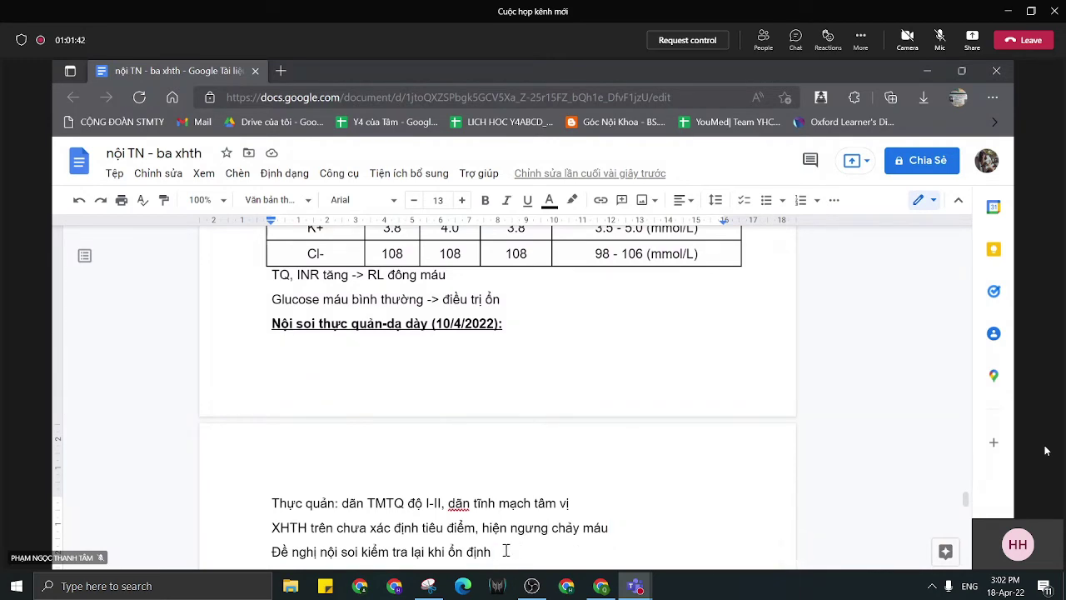